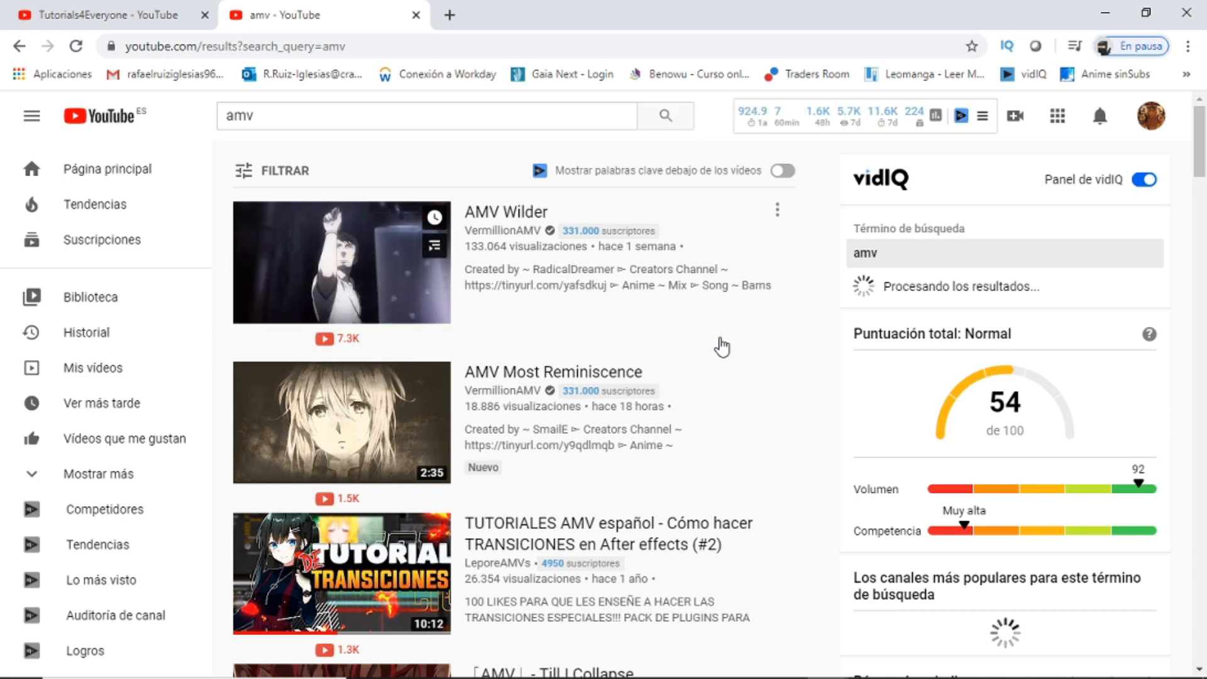
Browse the YouTube results for amv and check the channel's uploaded videos list in YouTube Studio
scroll(744, 399, "down", 2)
scroll(844, 507, "down", 2)
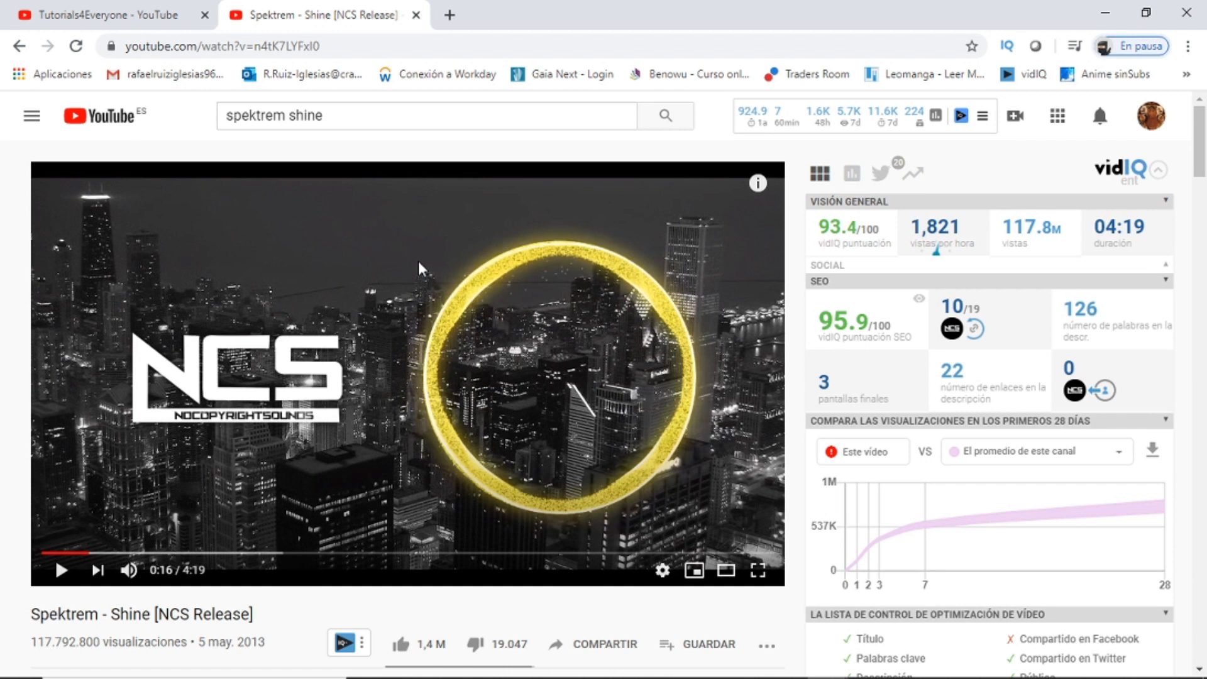
left_click(82, 412)
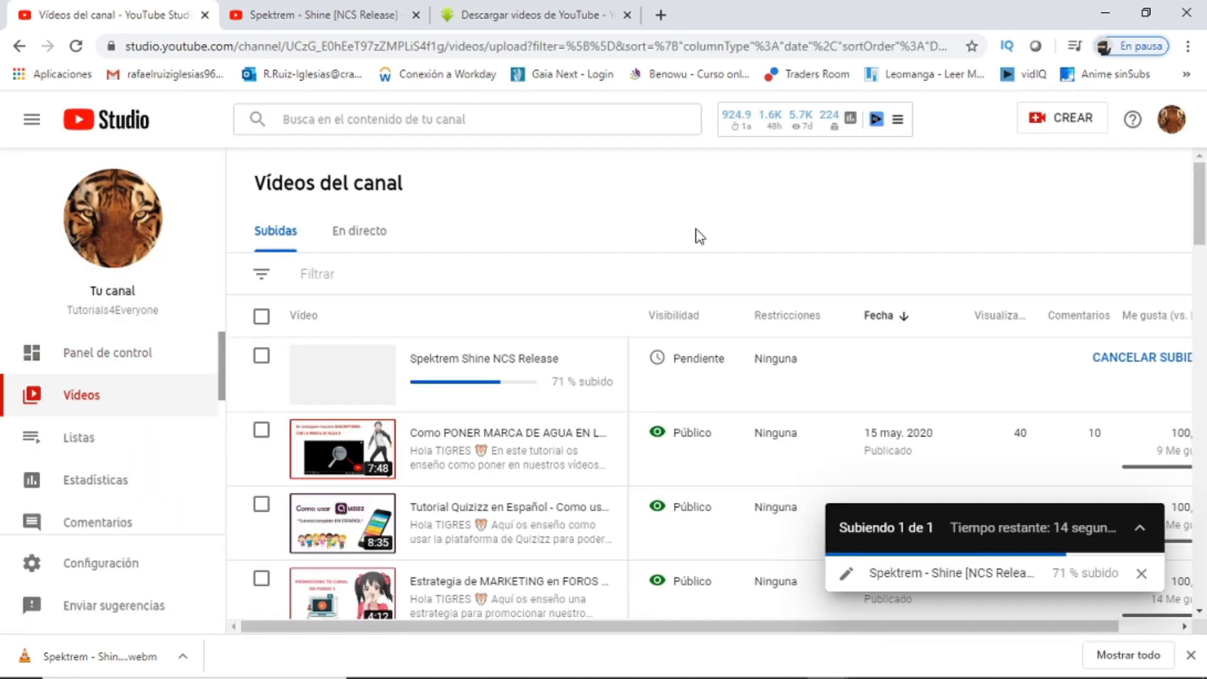
key("ctrl+l")
key("Return")
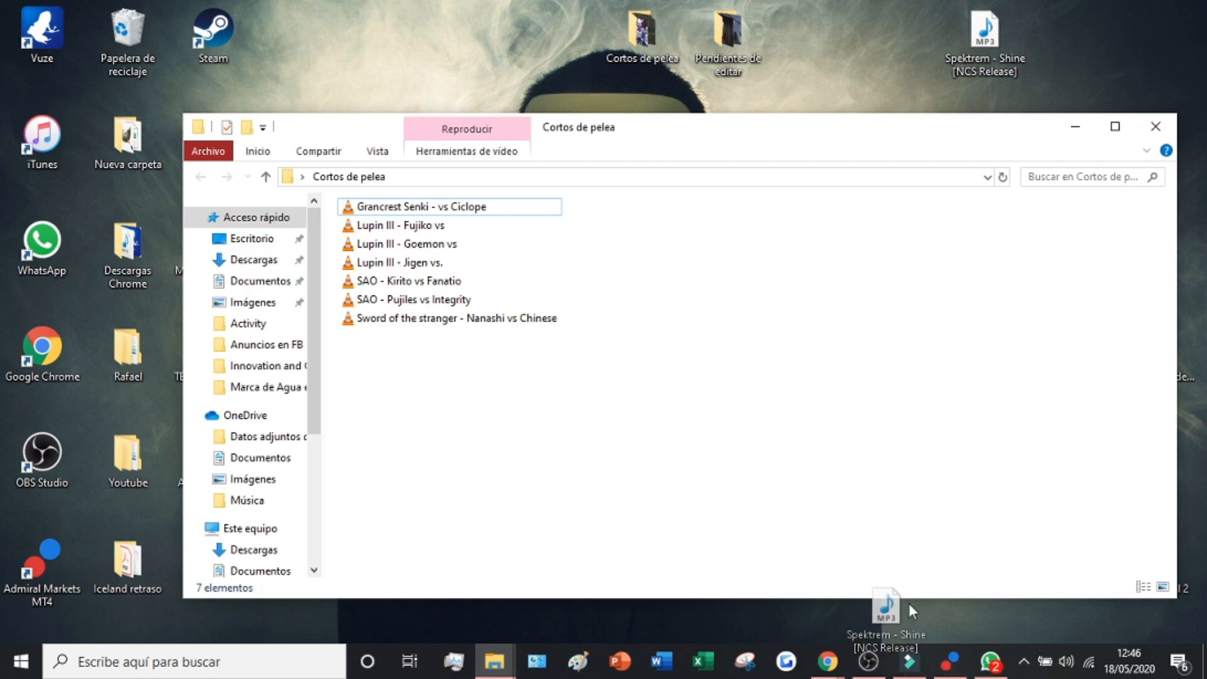
Import the Spektrem - Shine MP3 from the desktop into Filmora on audio track 1 and preview it from about 0:20
left_click_drag(911, 610, 294, 607)
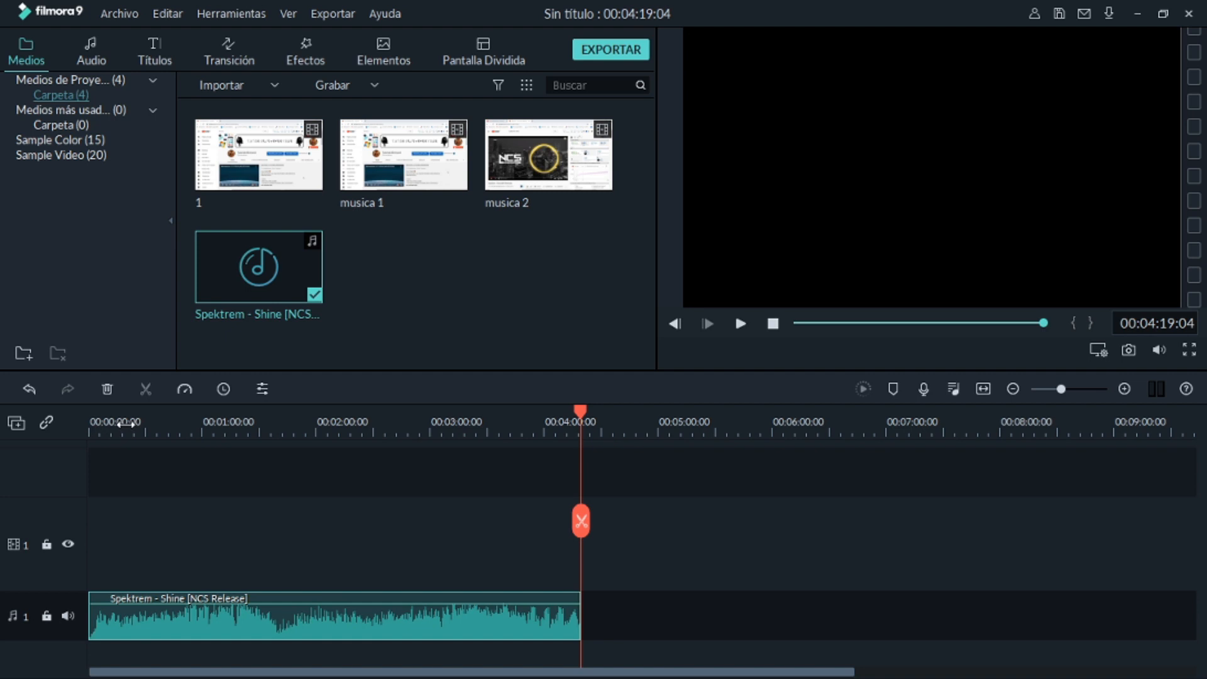
left_click(126, 423)
key("space")
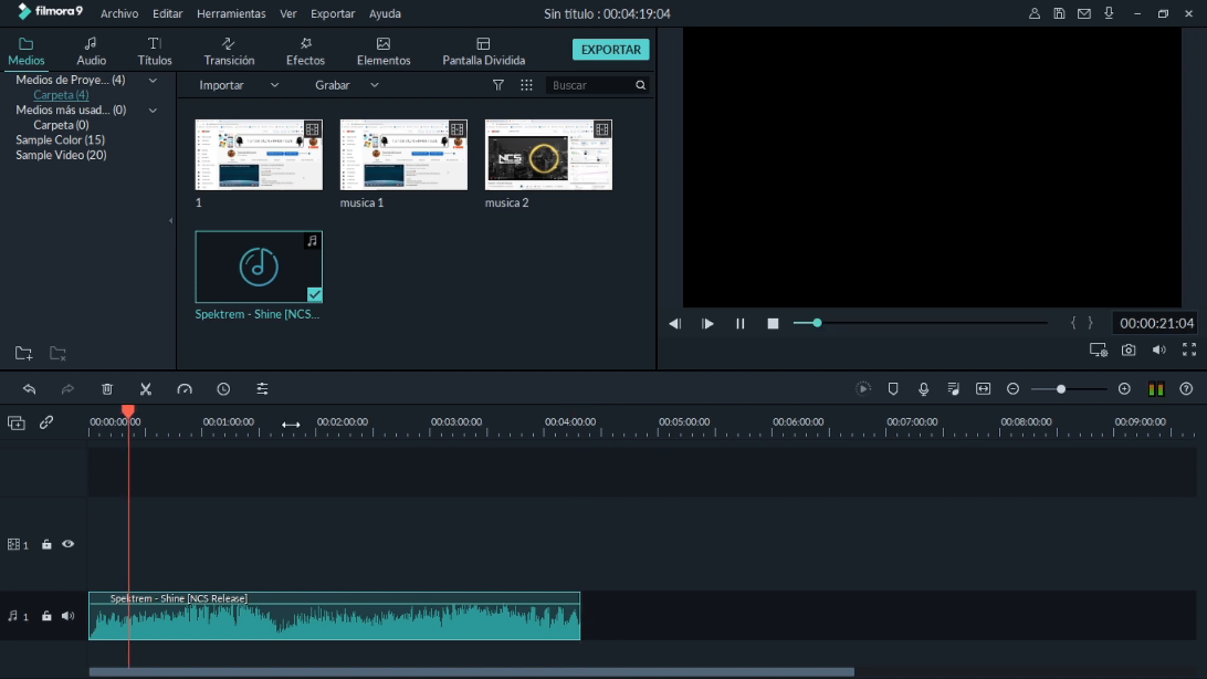
key("space")
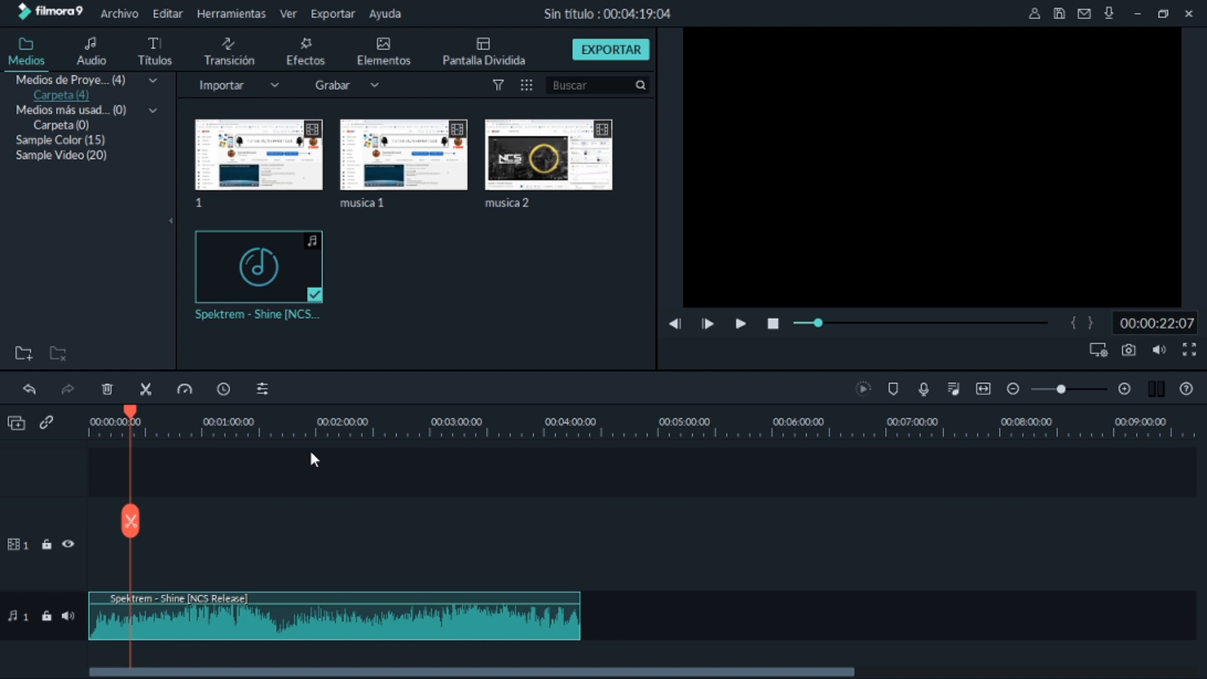
Play the song from its start at a lower volume and split the audio clip at about 0:20
key("XF86AudioLowerVolume")
left_click(95, 424)
key("space")
left_click(90, 424)
key("space")
scroll(416, 472, "up", 2)
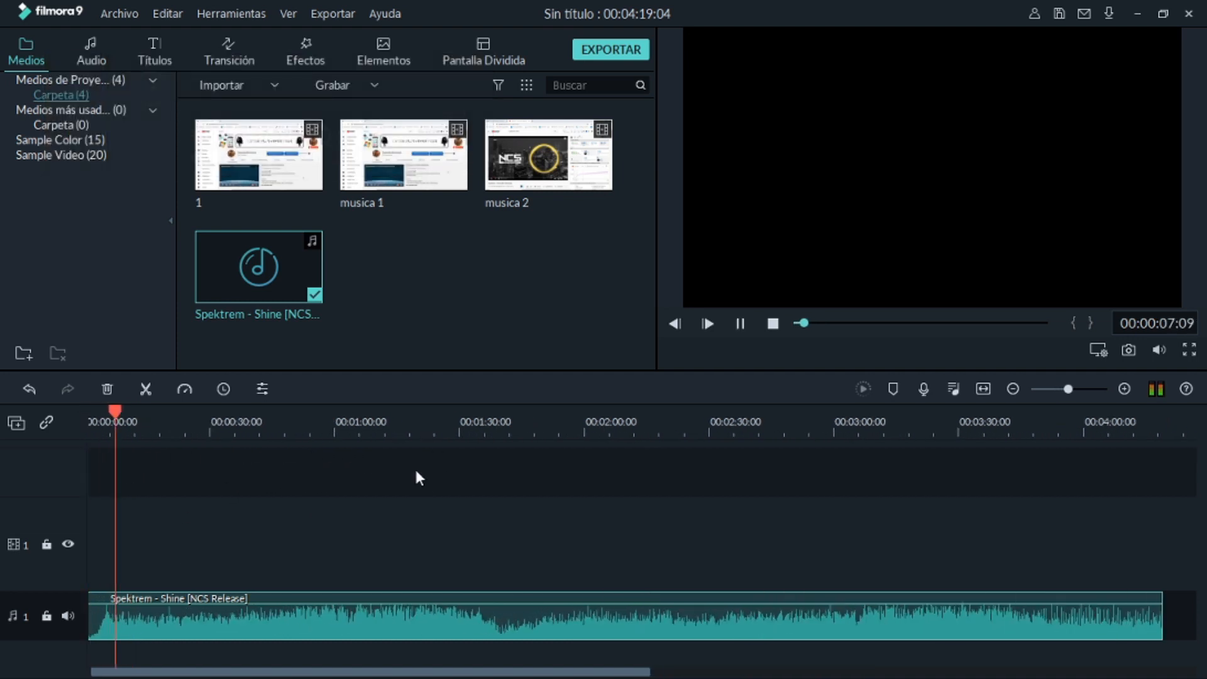
left_click(186, 437)
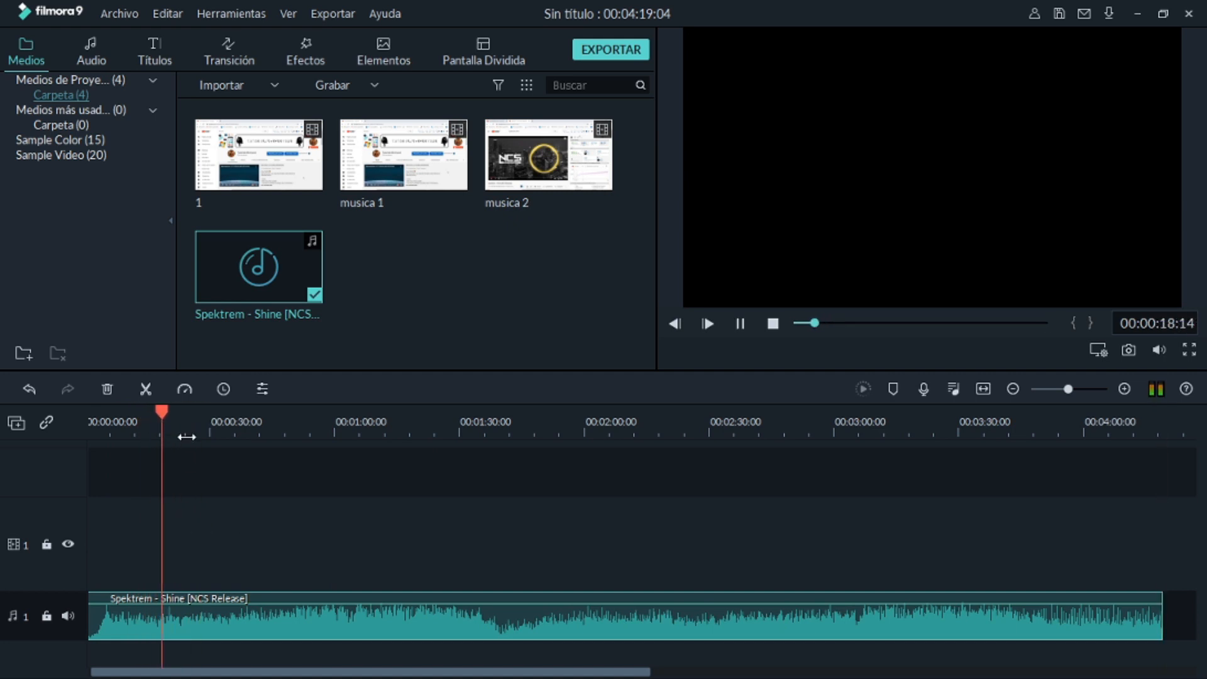
key("ctrl+b")
Split the song on the audio track at about 0:35, 0:50, 1:35 and 1:50
left_click(225, 415)
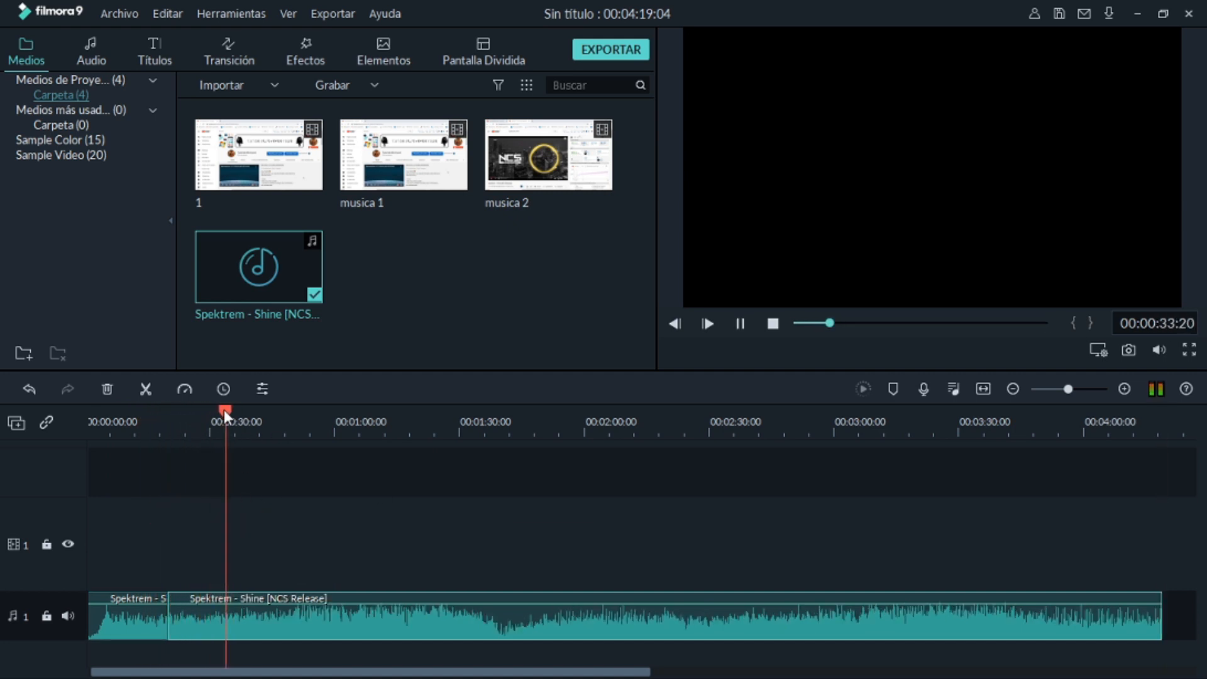
key("ctrl+b")
left_click(287, 413)
key("ctrl+b")
left_click_drag(287, 410, 545, 411)
key("ctrl+b")
left_click(545, 525)
key("space")
Split the song on the audio track at about 2:09 and 2:19
left_click_drag(646, 422, 664, 445)
left_click(624, 521)
key("space")
left_click(666, 520)
key("space")
Split the song on the audio track at about 2:35 and 2:50
left_click(726, 428)
left_click_drag(736, 429, 793, 430)
left_click(731, 521)
key("space")
left_click(771, 431)
left_click(793, 520)
key("space")
left_click(858, 521)
key("space")
key("ctrl+z")
Split the song at about 3:06 and 3:50, and check its final section up to the end
left_click_drag(869, 424, 862, 425)
left_click(862, 520)
key("space")
left_click(920, 430)
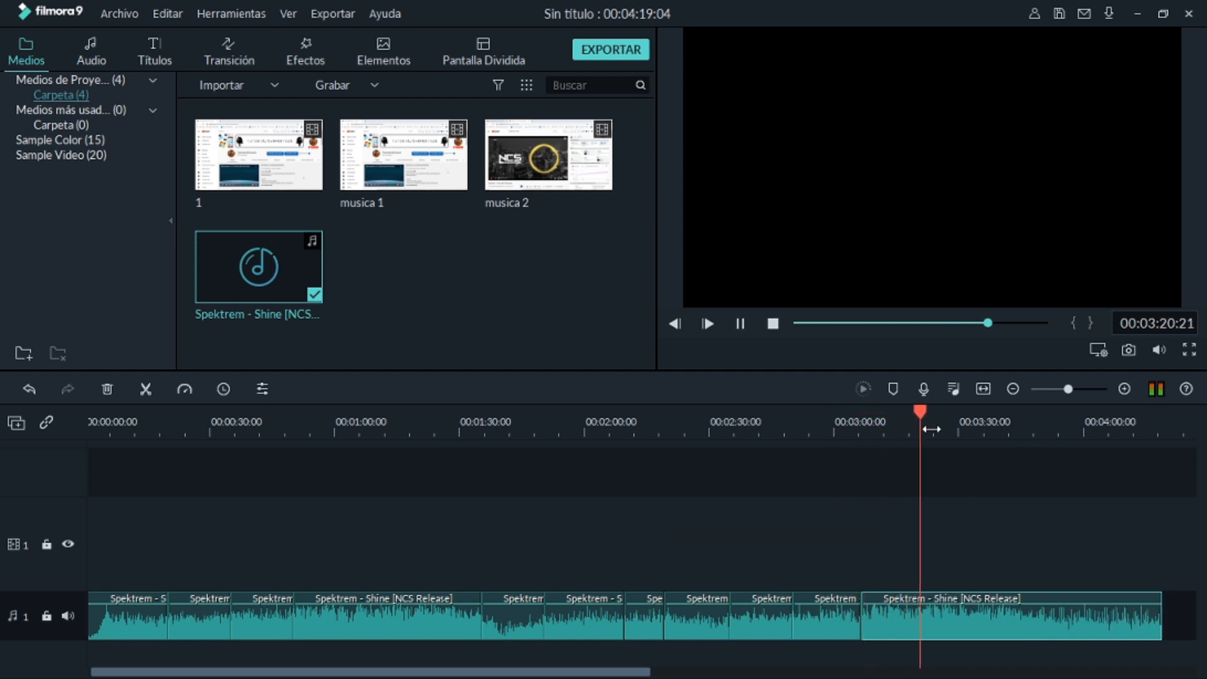
left_click(1044, 521)
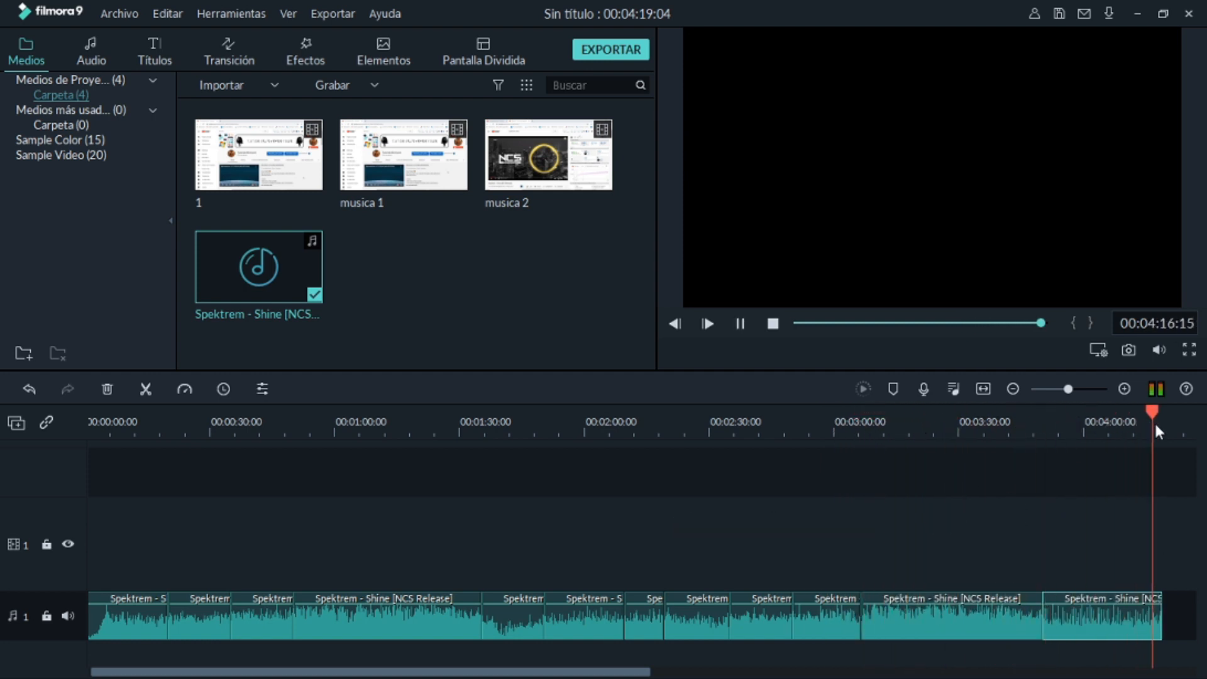
key("space")
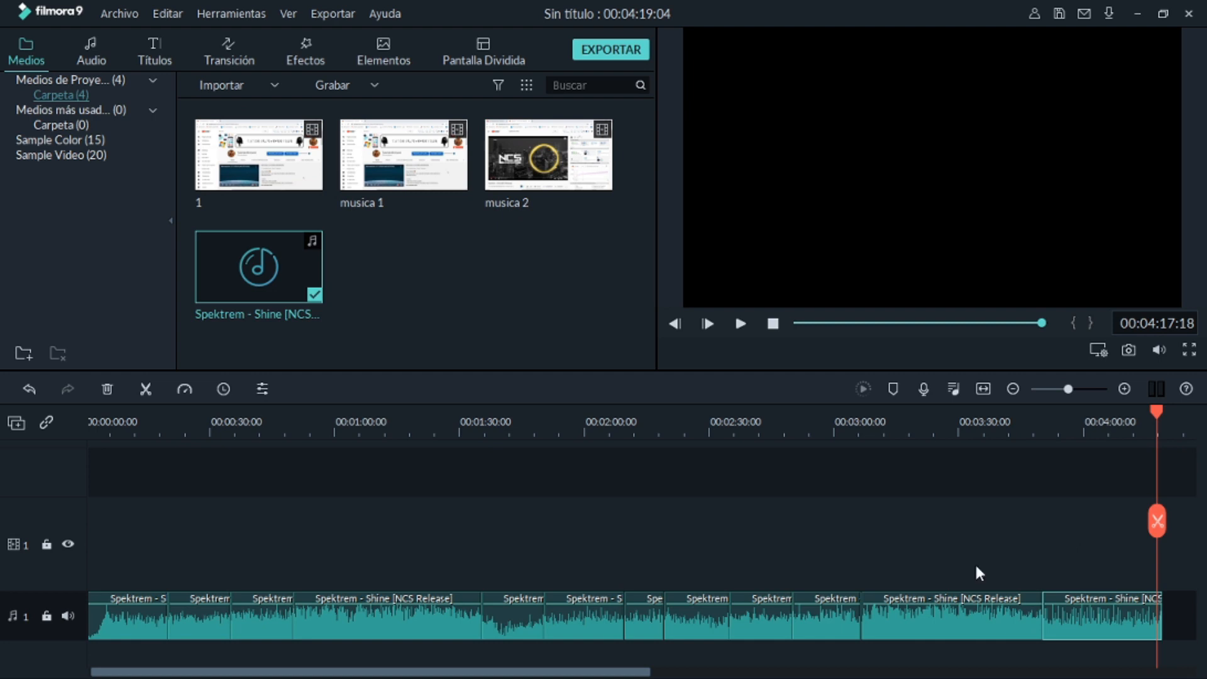
left_click_drag(400, 674, 359, 674)
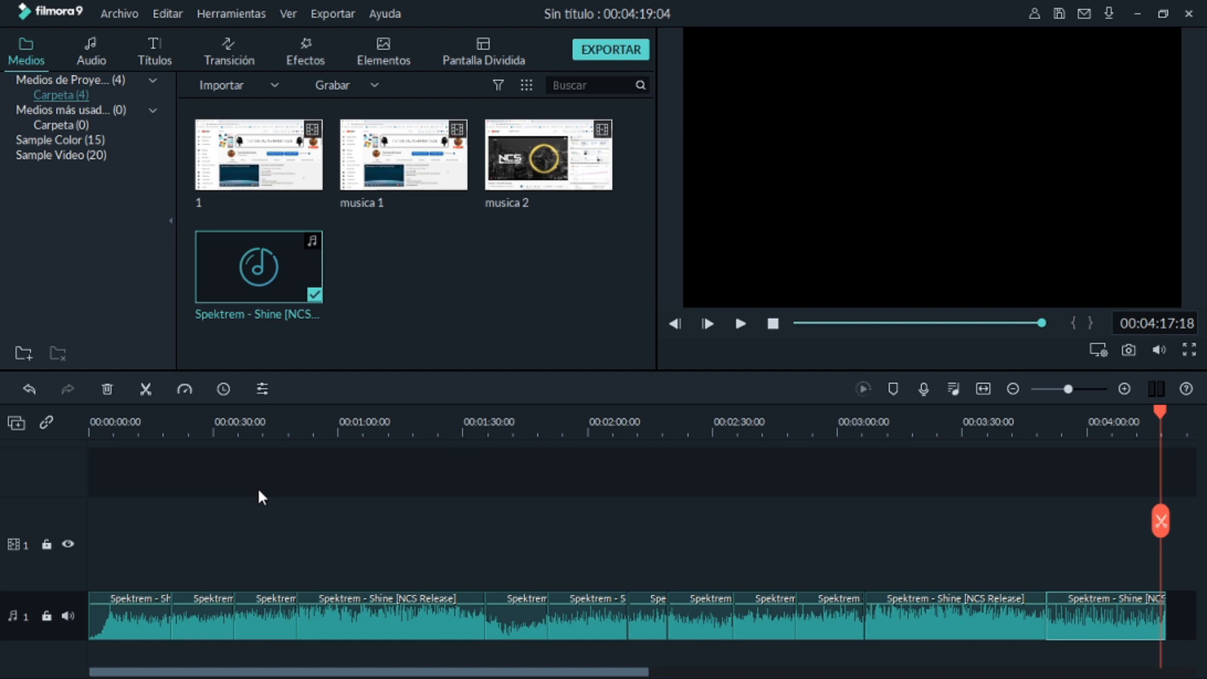
left_click(412, 607)
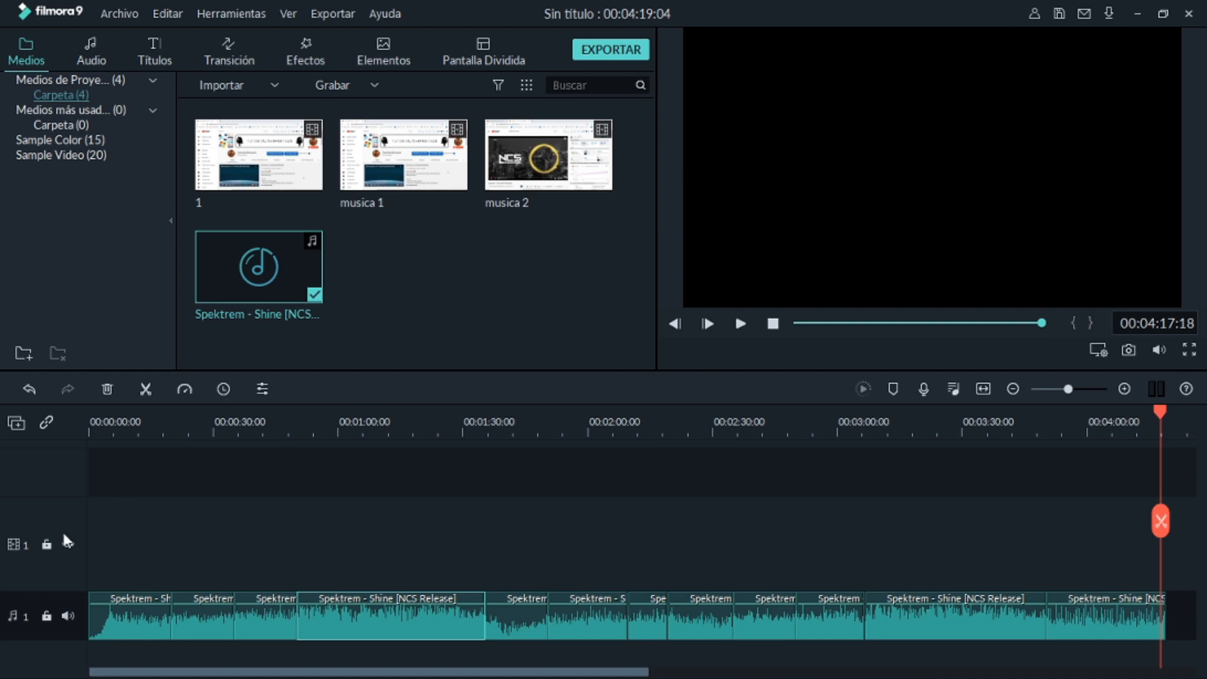
left_click(21, 527)
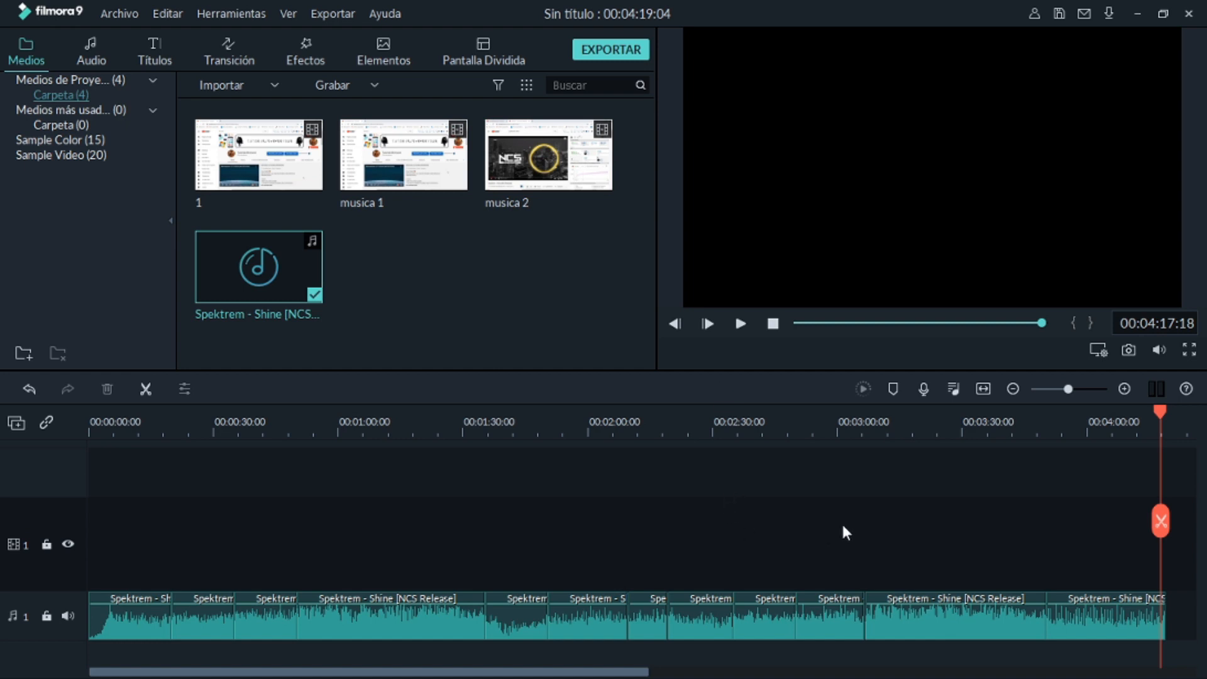
Place the SAO - Kirito vs Fanatio video from the Cortos de pelea folder at the start of video track 1 and silence its audio
left_click(1132, 18)
left_click_drag(402, 282, 200, 558)
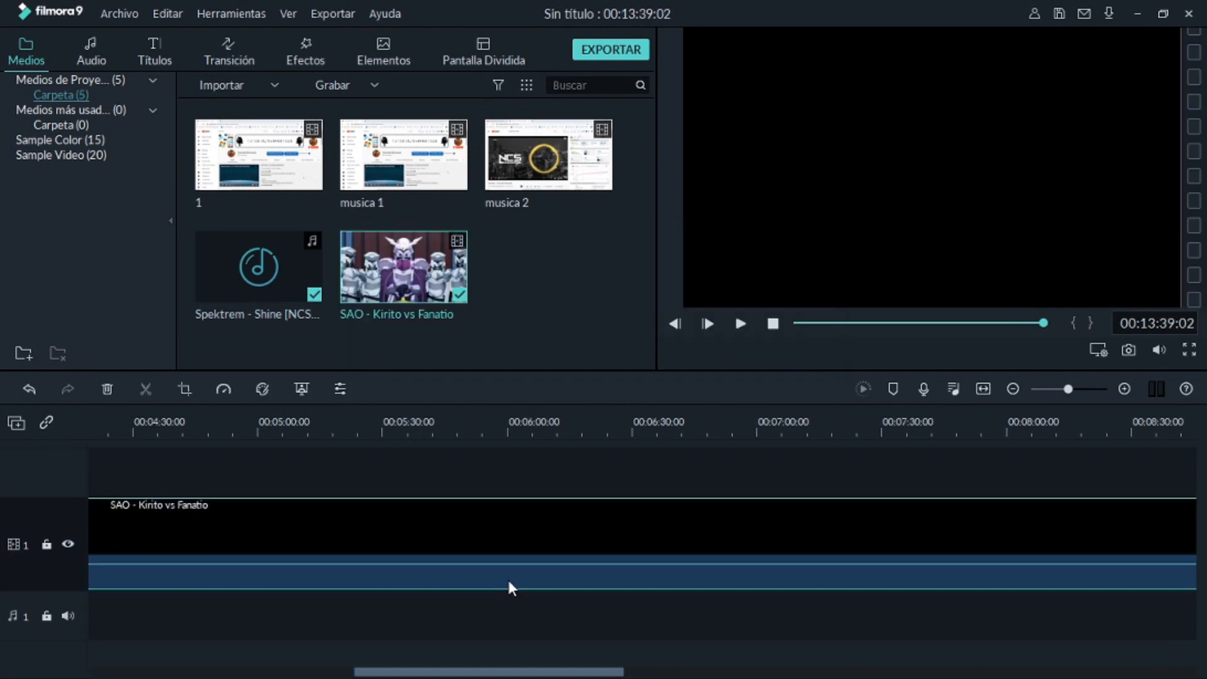
left_click_drag(785, 437, 377, 439)
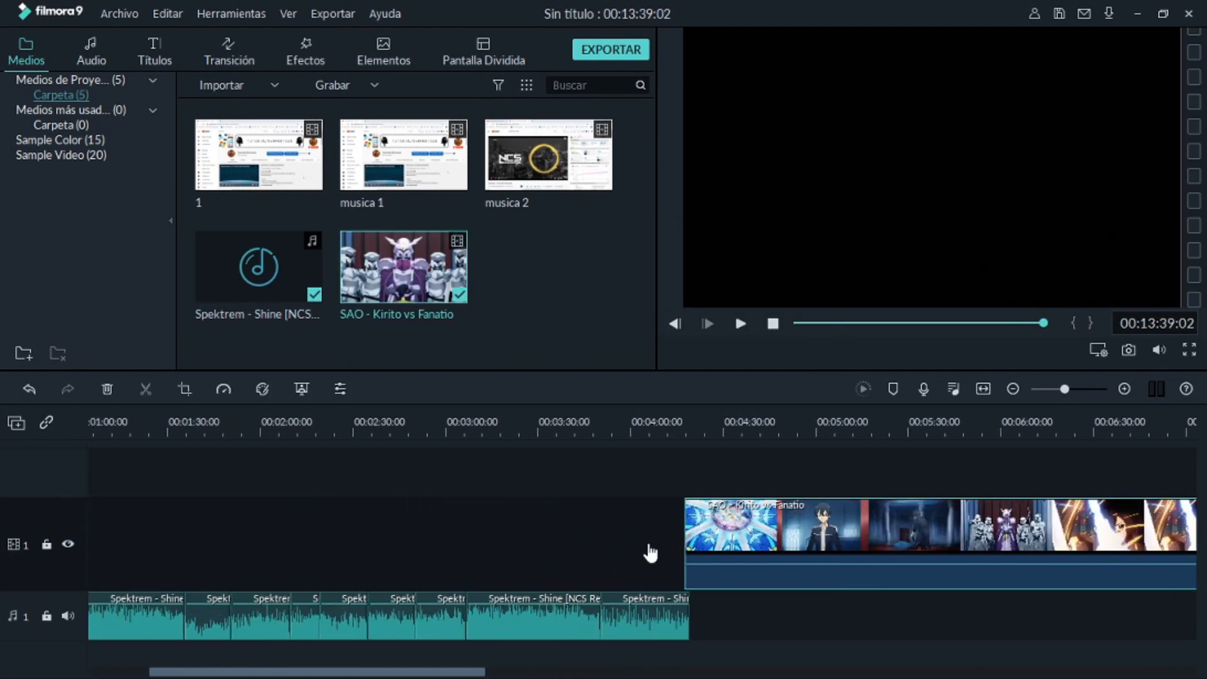
left_click_drag(396, 672, 340, 671)
left_click_drag(839, 547, 121, 553)
left_click_drag(362, 671, 202, 666)
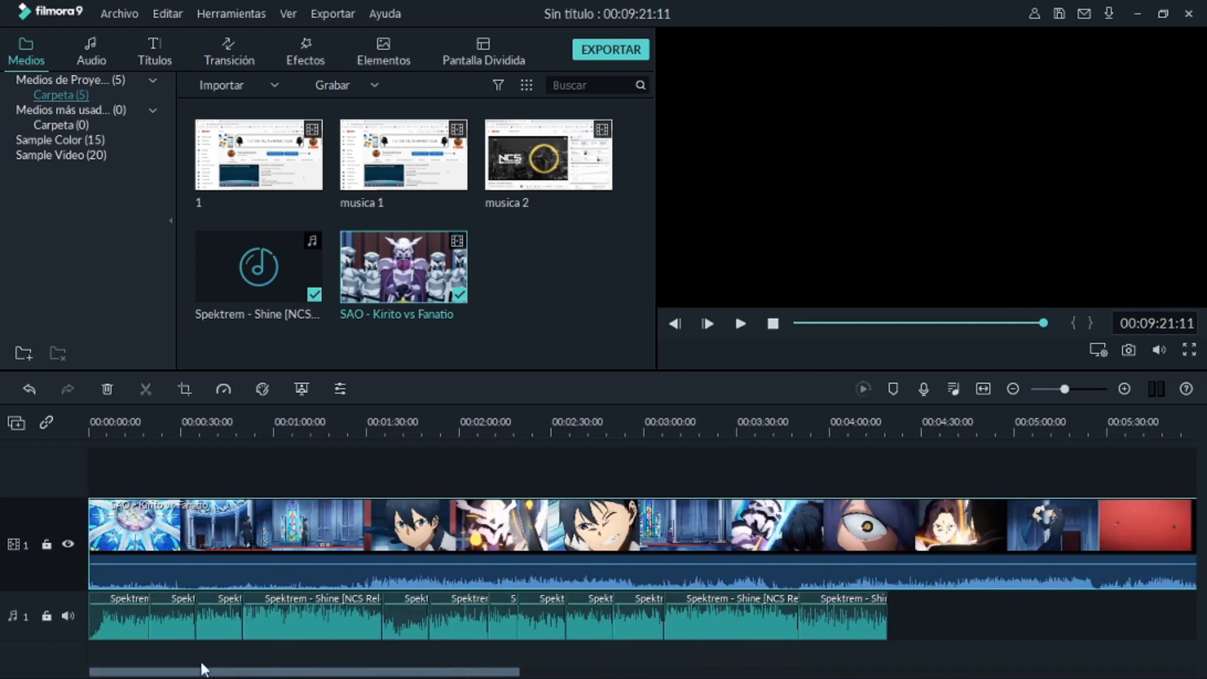
left_click_drag(187, 575, 183, 589)
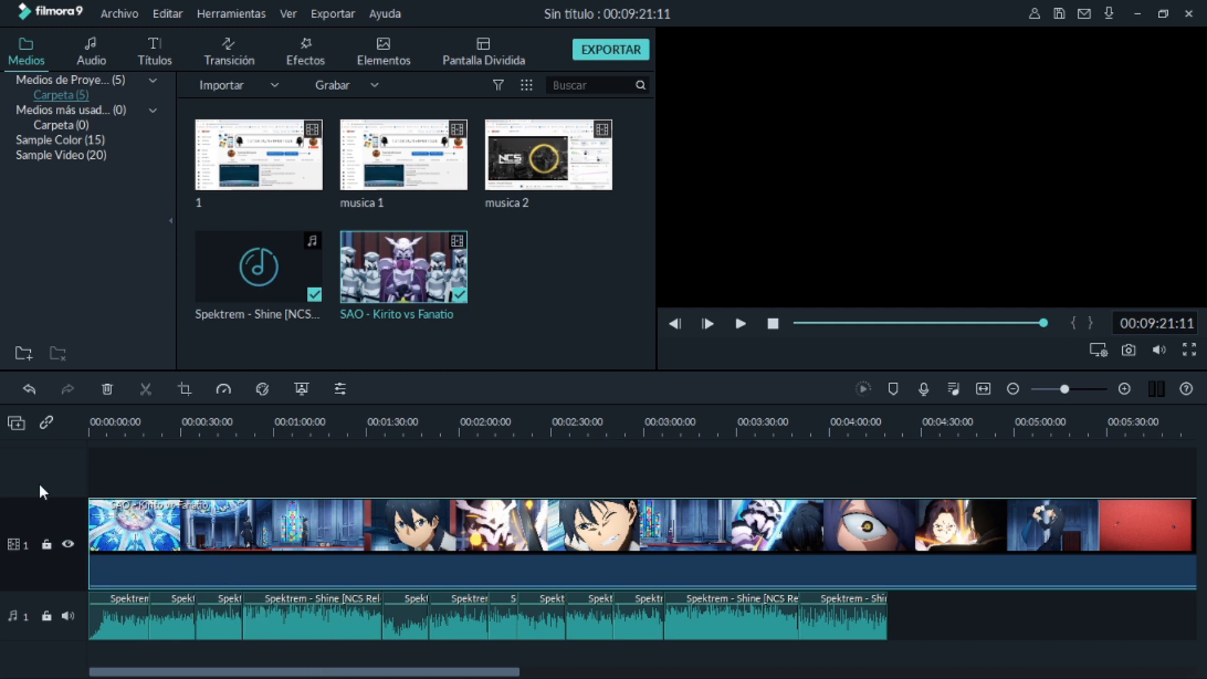
left_click(75, 490)
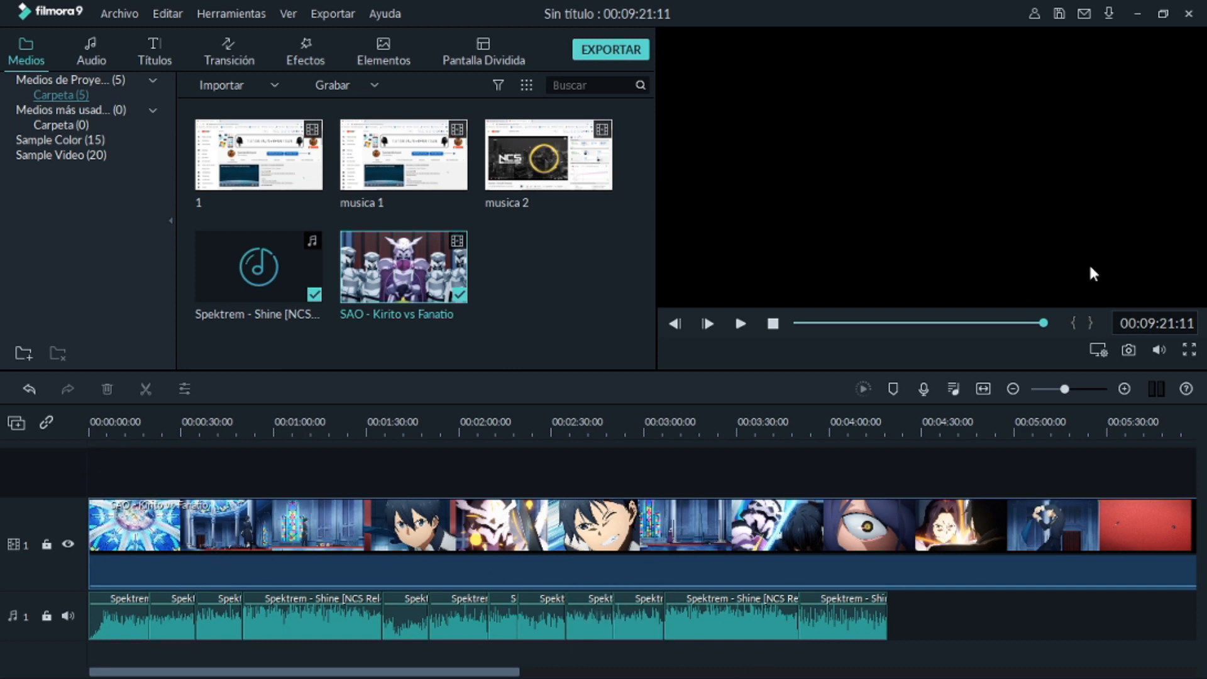
Add the SAO - Pujiles vs Integrity video from the same folder at the start of video track 2 and silence its audio
left_click(1138, 13)
left_click_drag(378, 307, 264, 485)
left_click_drag(961, 511, 126, 521)
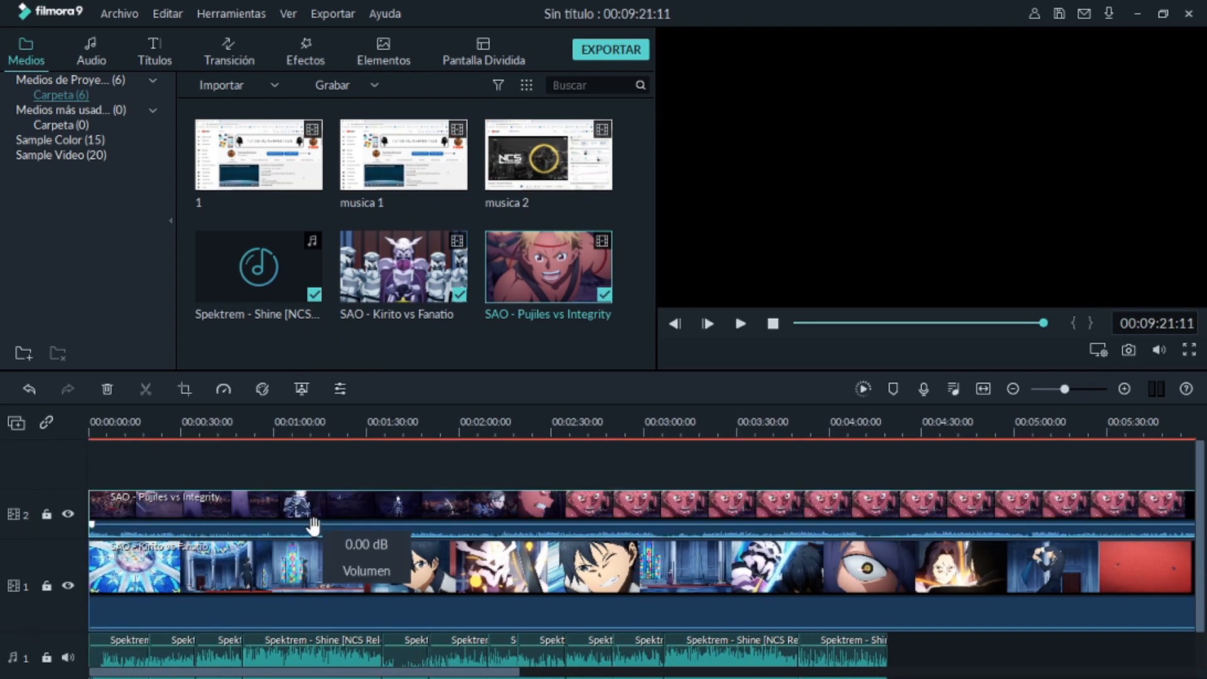
left_click(674, 421)
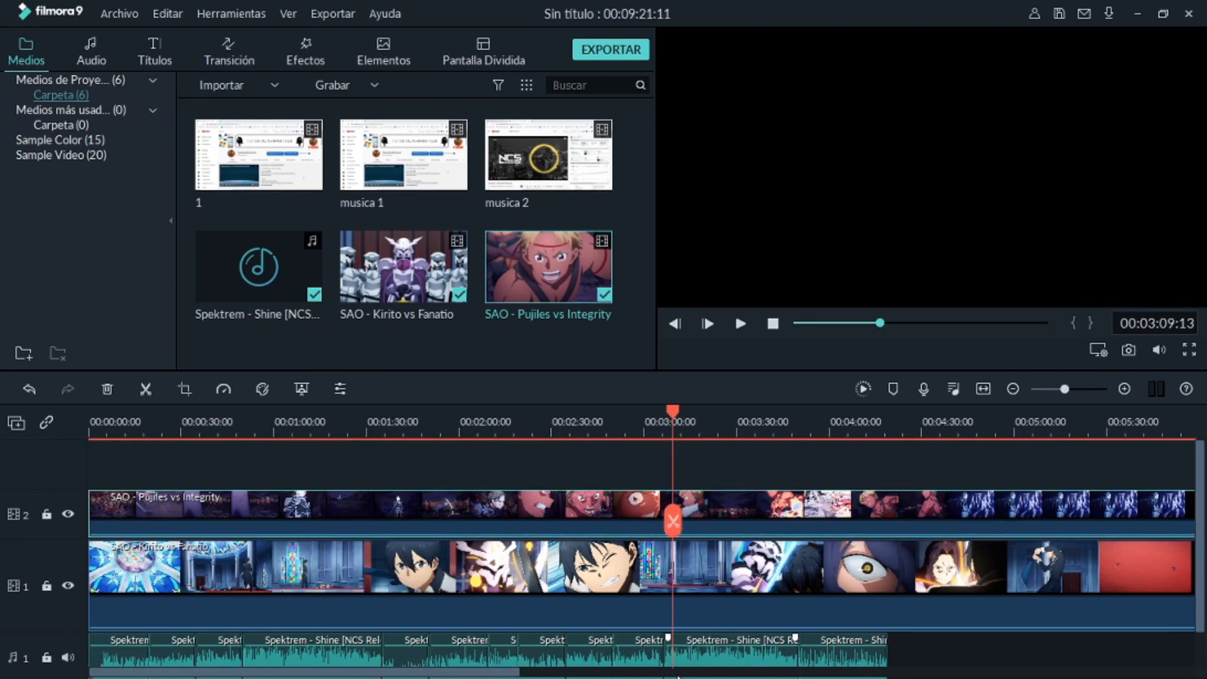
left_click_drag(502, 672, 554, 672)
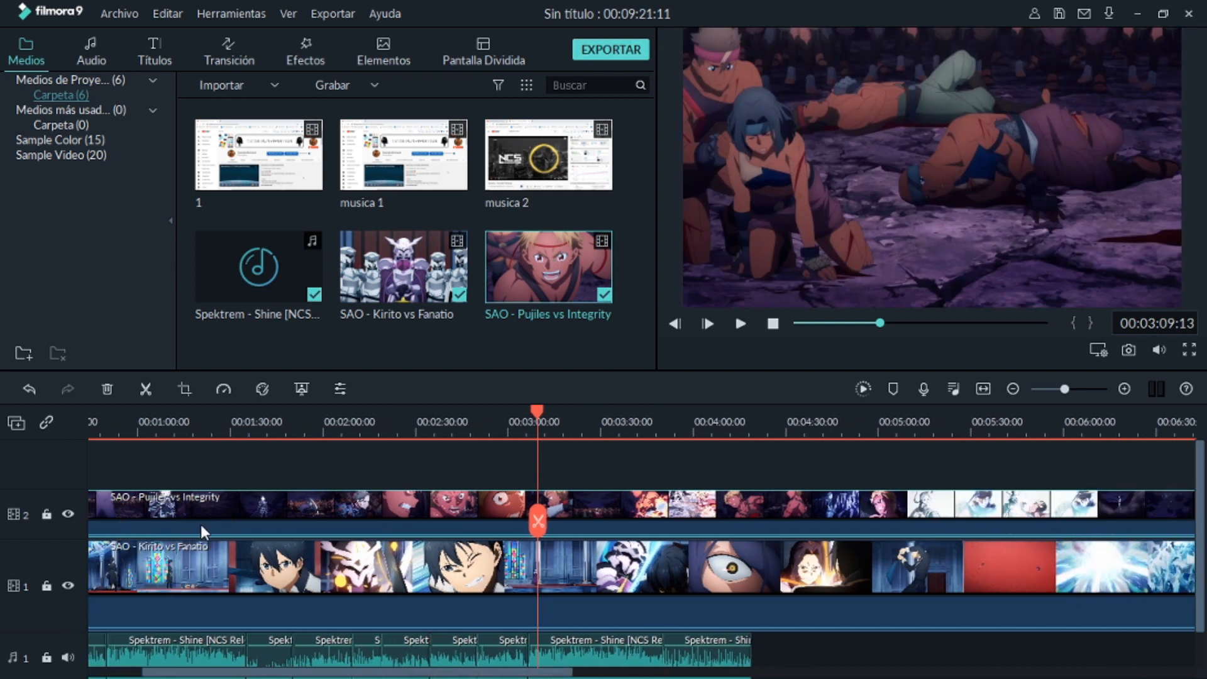
left_click_drag(225, 671, 26, 640)
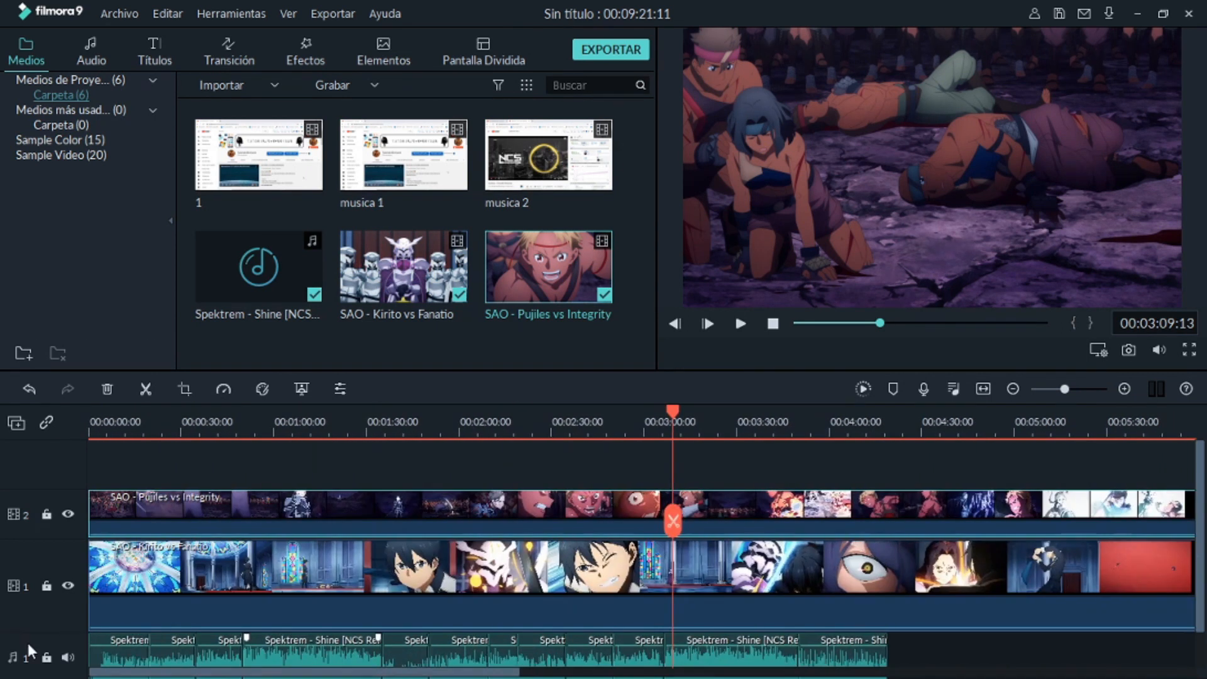
left_click(46, 469)
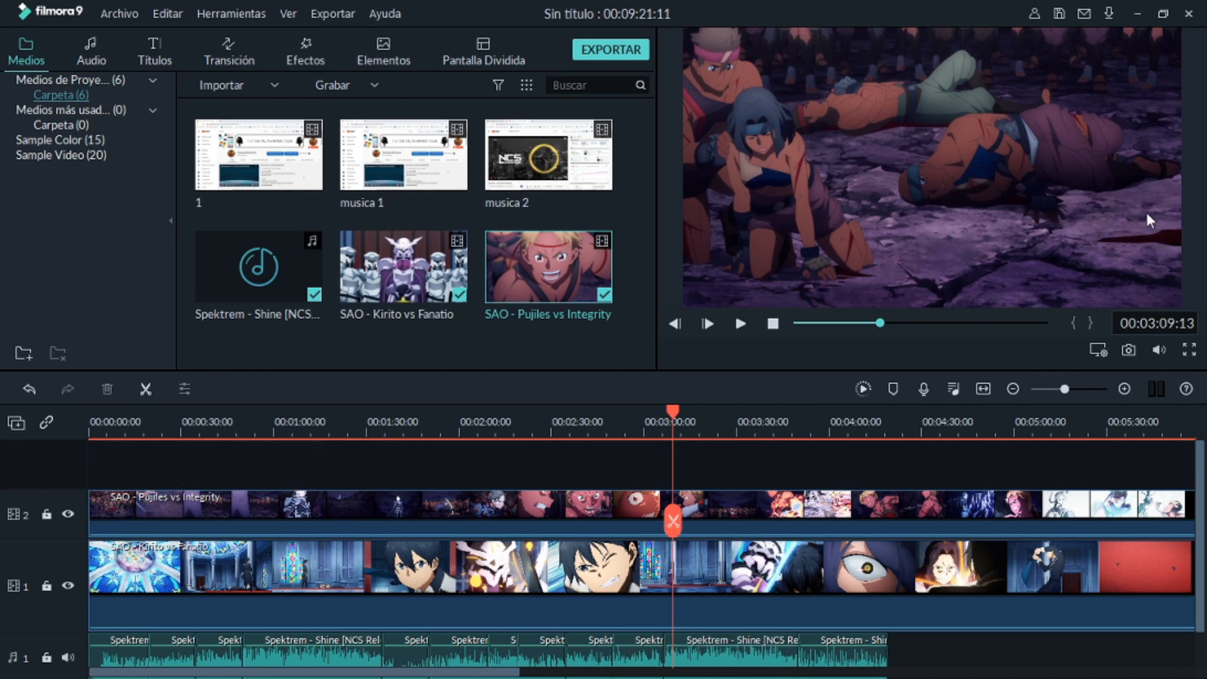
Add the Sword of the stranger - Nanashi vs Chinese video at the start of video track 3 and silence its audio
left_click(1134, 5)
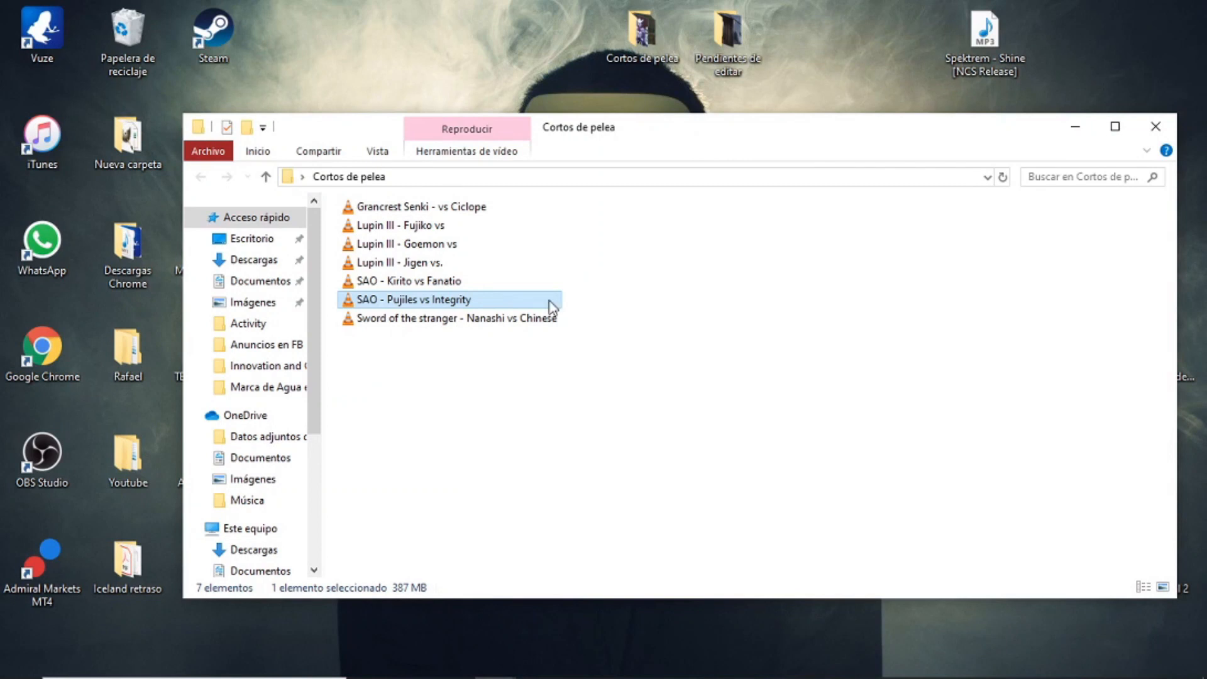
left_click_drag(442, 321, 111, 473)
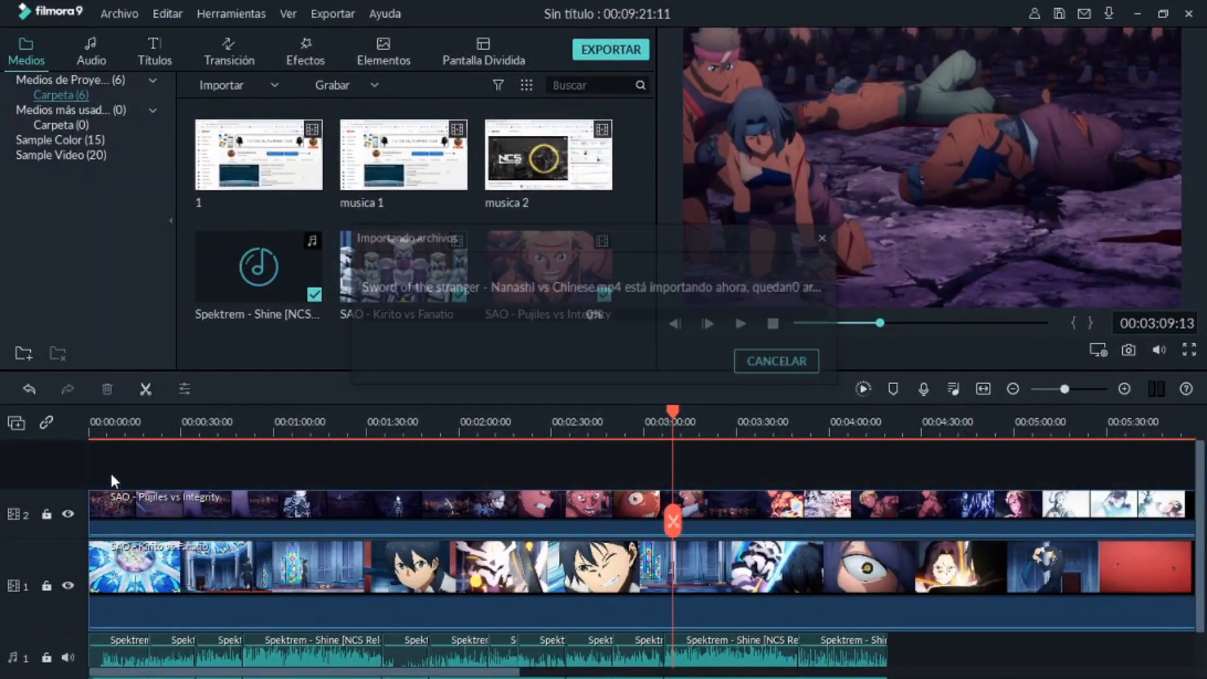
left_click_drag(735, 506, 58, 527)
scroll(575, 500, "down", 1)
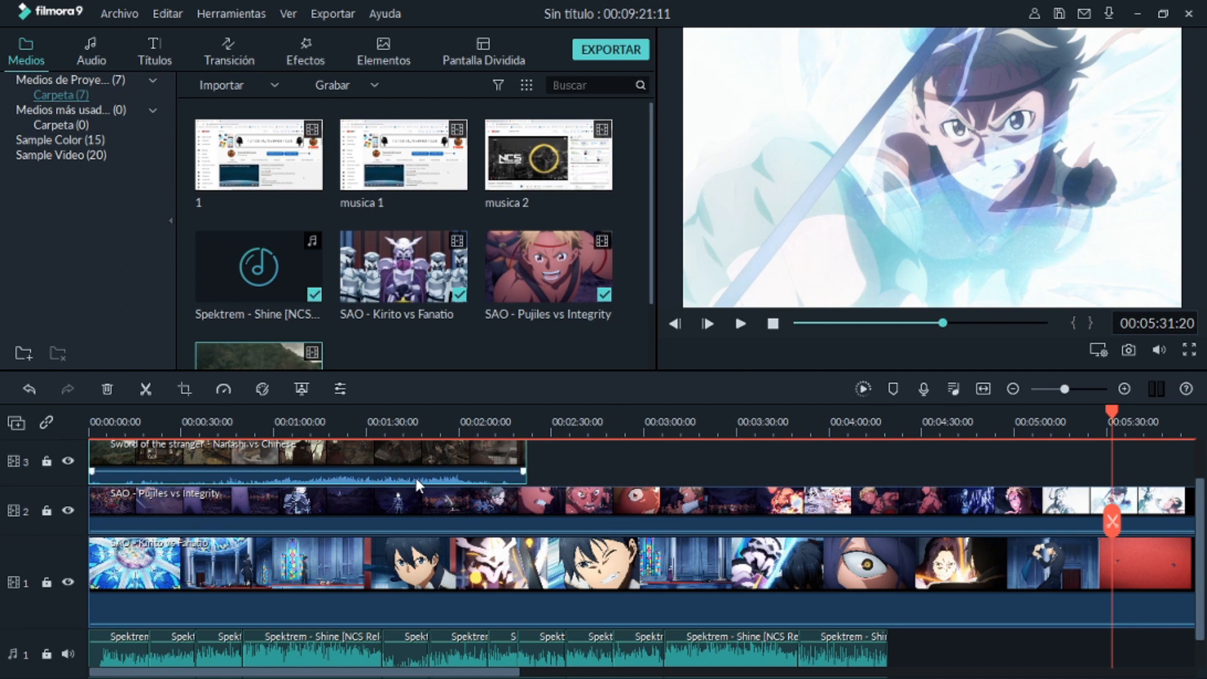
left_click_drag(427, 472, 498, 503)
Examine the three stacked video tracks and compare their clip lengths with the song sections on the audio track
scroll(566, 522, "down", 1)
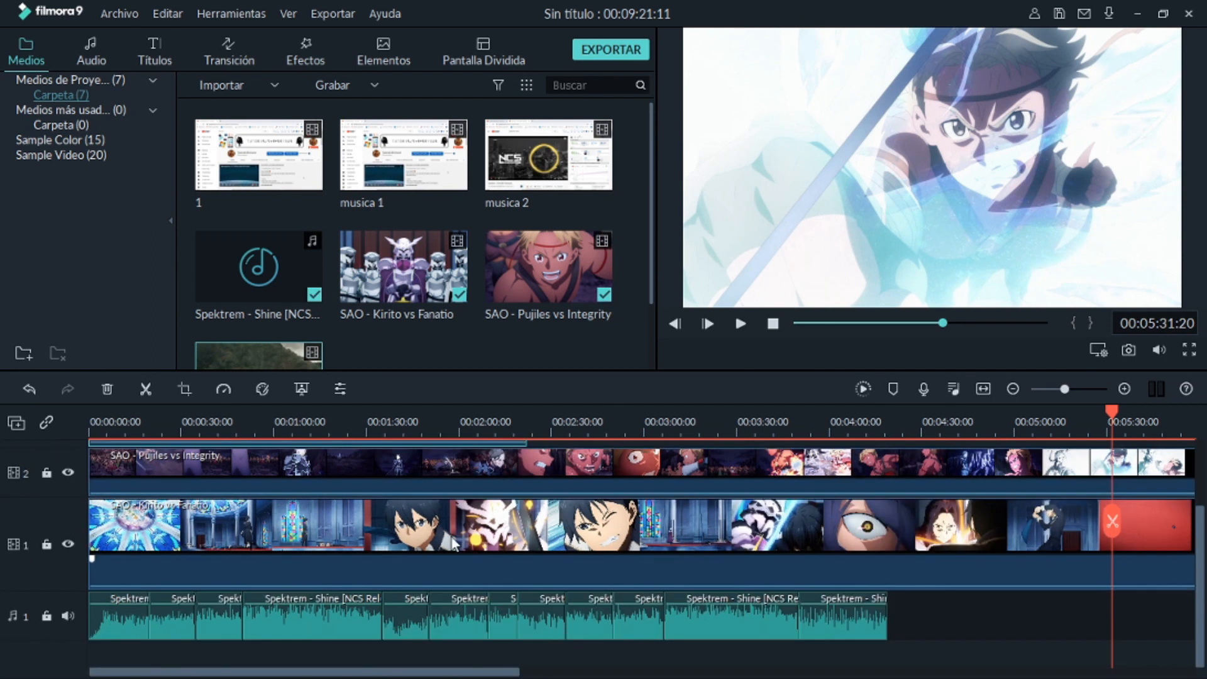
scroll(549, 514, "up", 1)
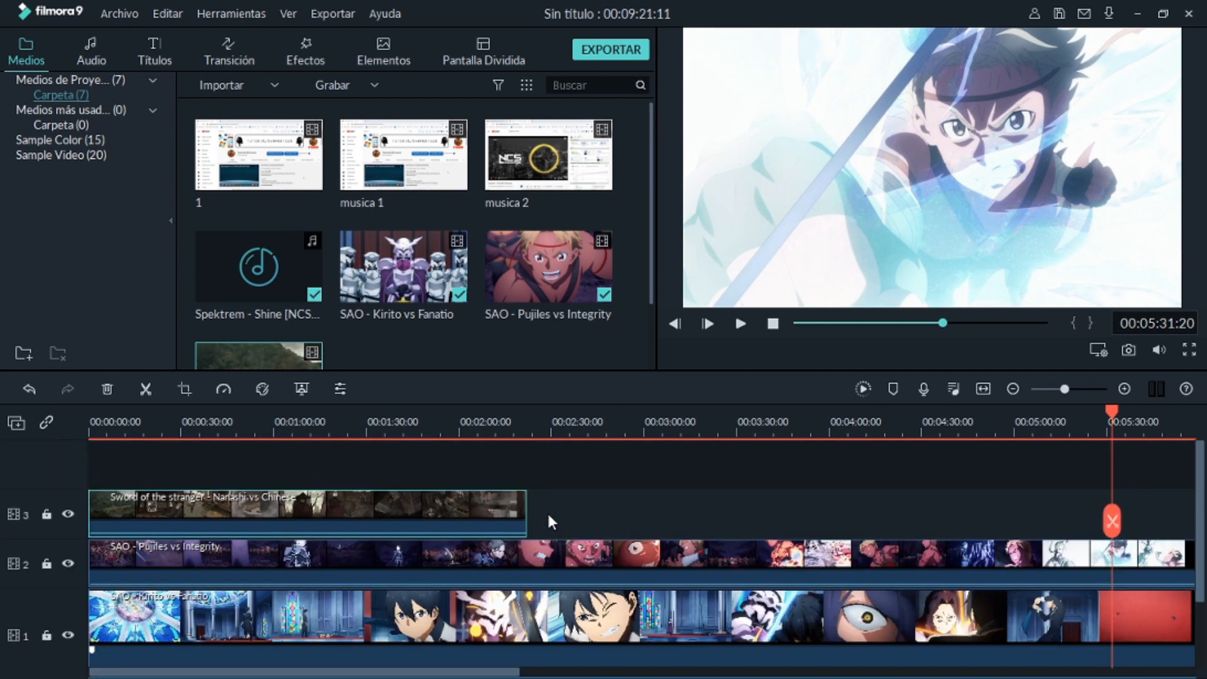
scroll(548, 519, "down", 1)
scroll(555, 519, "down", 1)
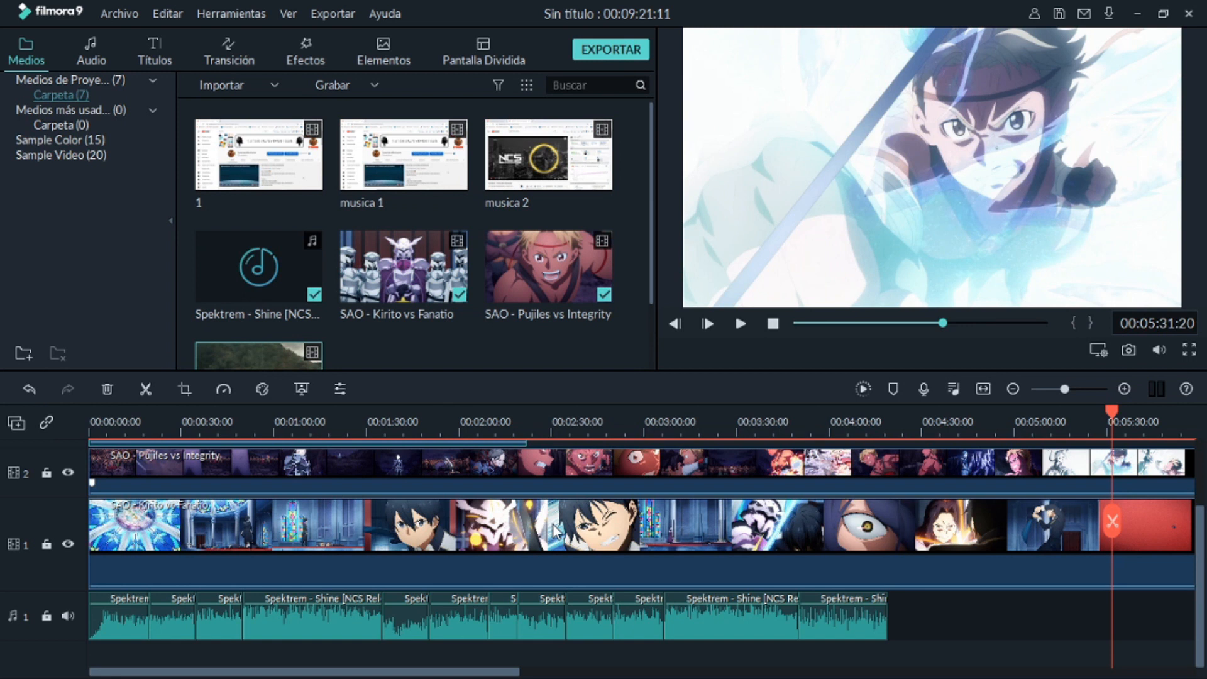
left_click_drag(431, 673, 679, 610)
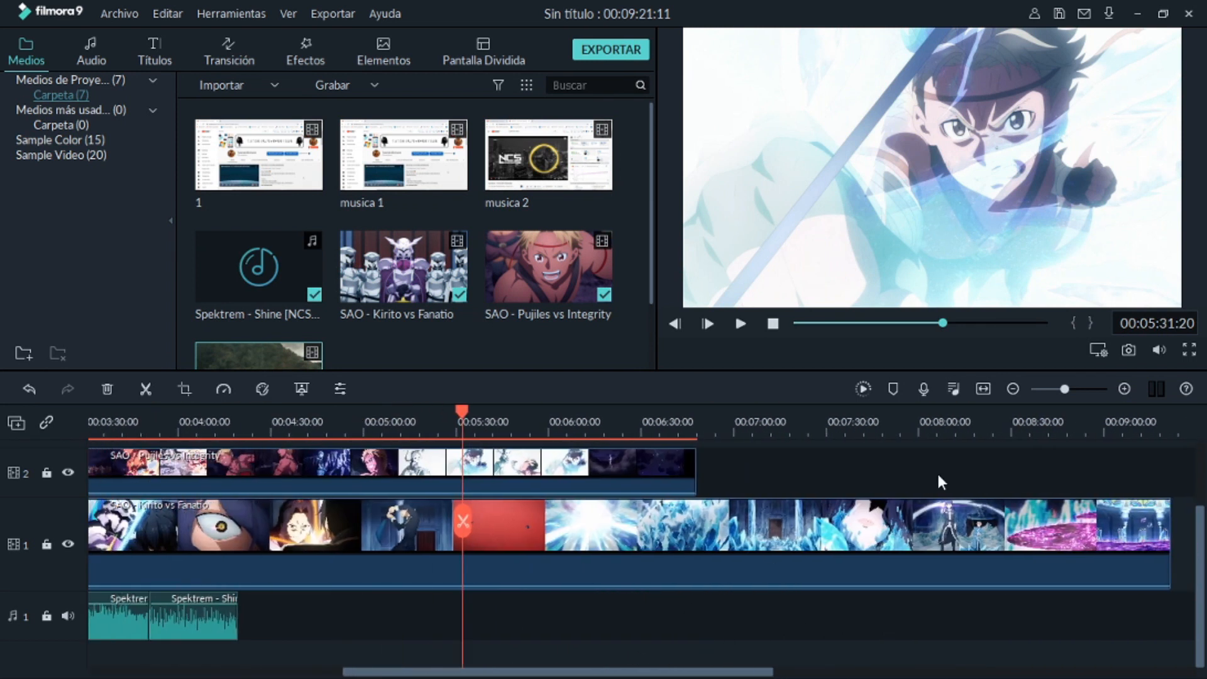
scroll(937, 482, "up", 2)
left_click_drag(651, 676, 306, 672)
scroll(520, 522, "down", 2)
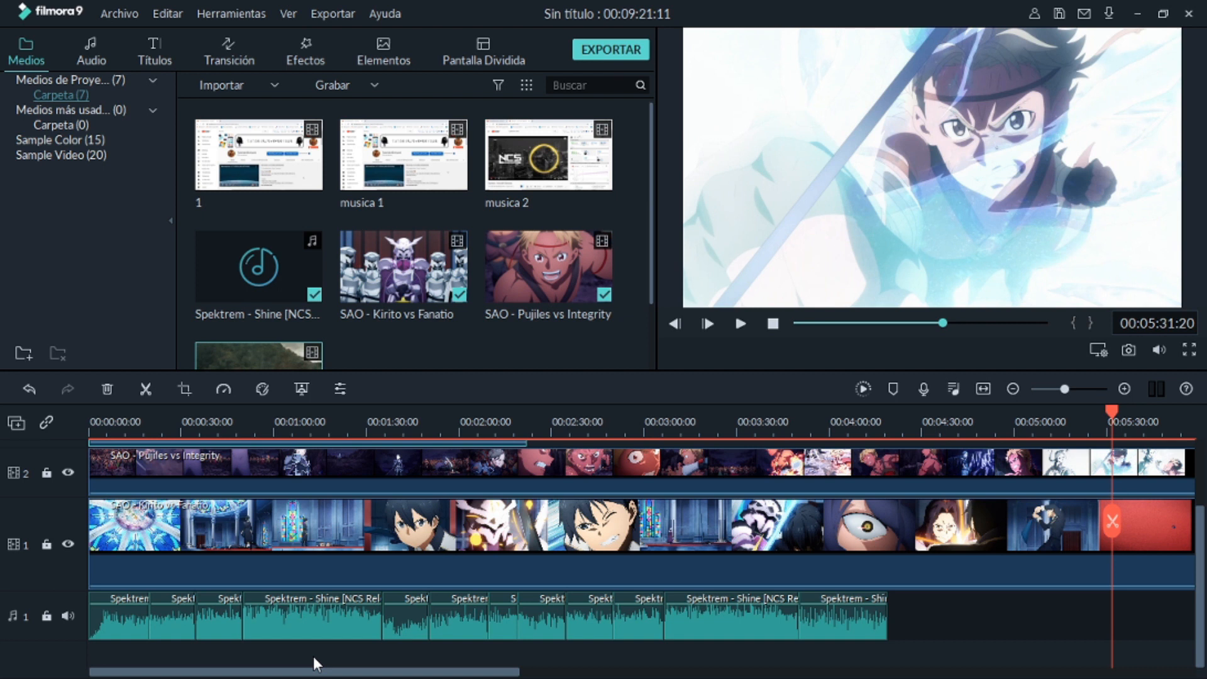
mouse_move(197, 494)
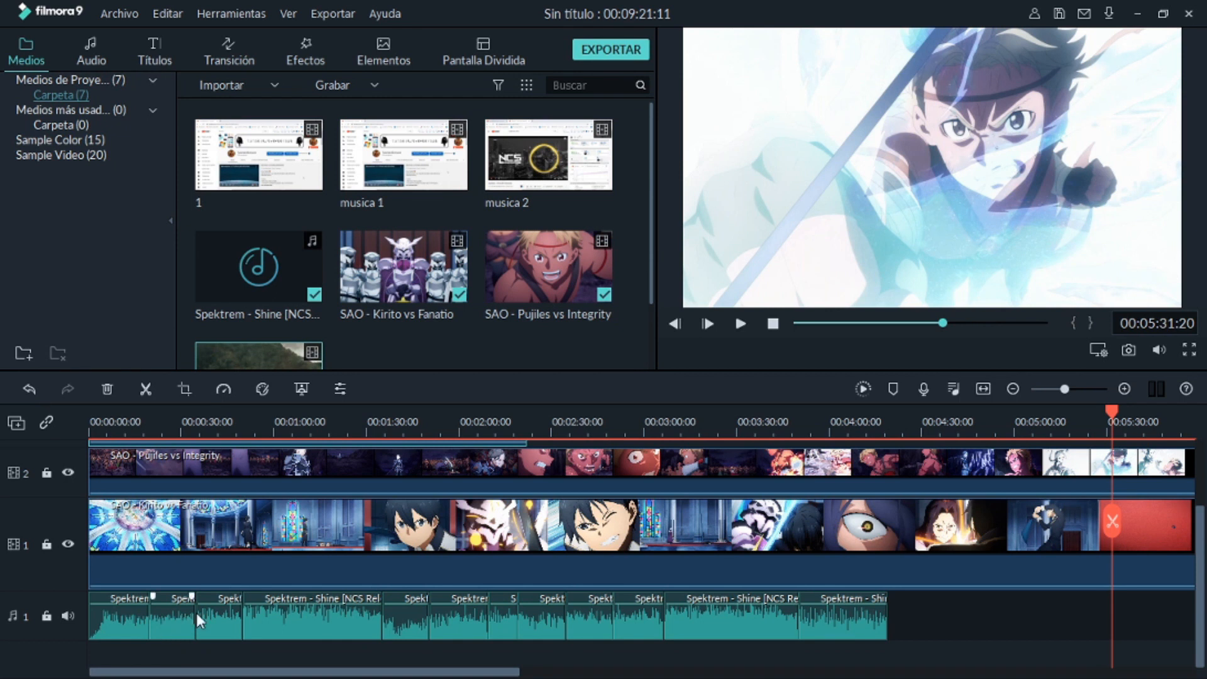
Scrub through the Sword of the stranger - Nanashi vs Chinese clip on video track 3 and split it into two parts
scroll(194, 546, "up", 1)
left_click_drag(132, 420, 175, 437)
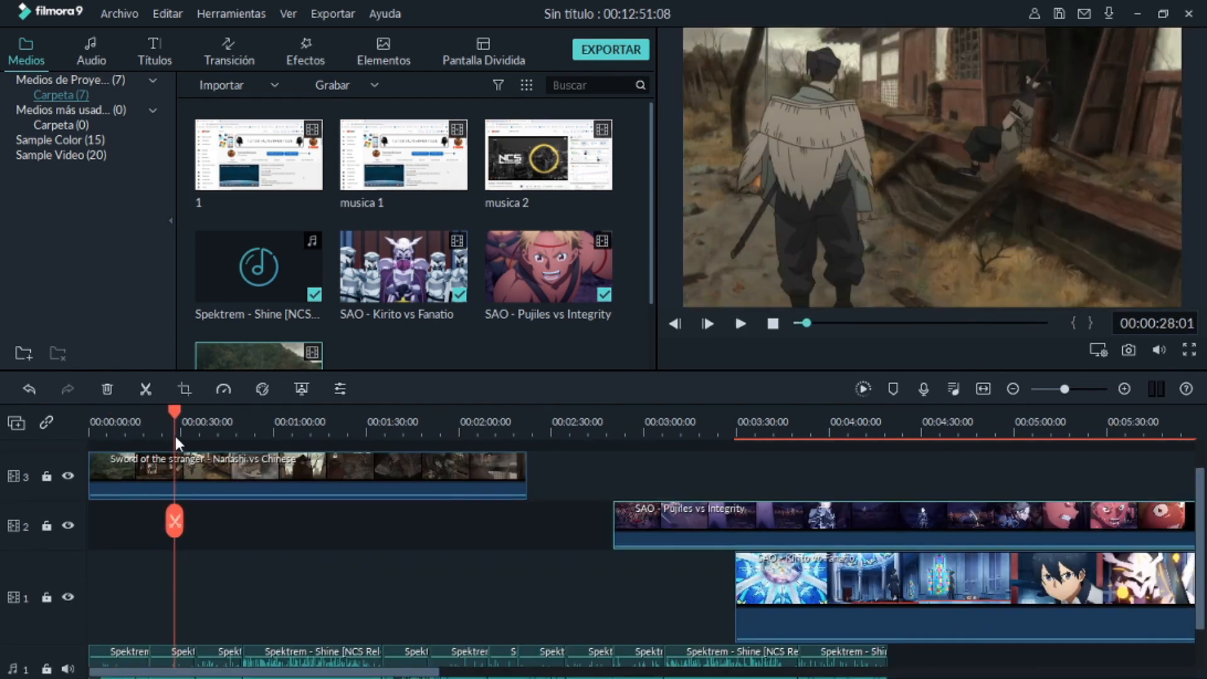
left_click_drag(290, 423, 516, 425)
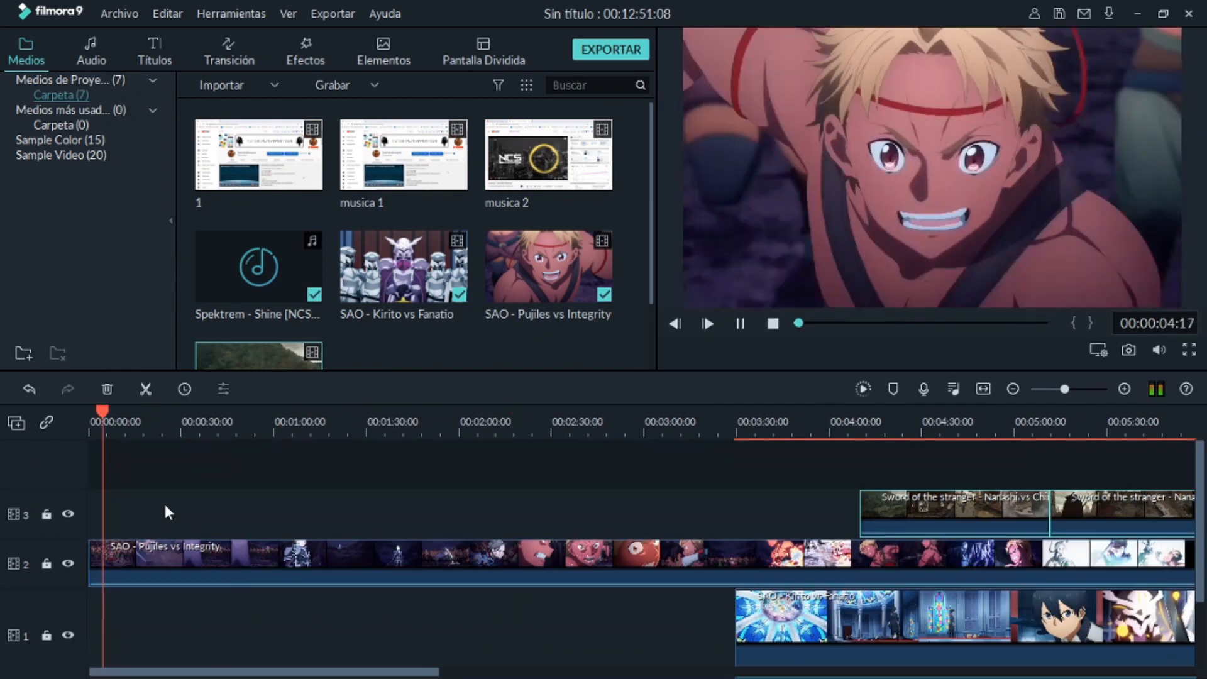
Split the opening of the SAO - Pujiles vs Integrity clip on video track 2 at its scene changes and delete the unwanted portions
left_click(176, 430)
key("shift+Left")
key("shift+Left")
key("shift+Left")
key("shift+Left")
key("shift+Left")
key("shift+Left")
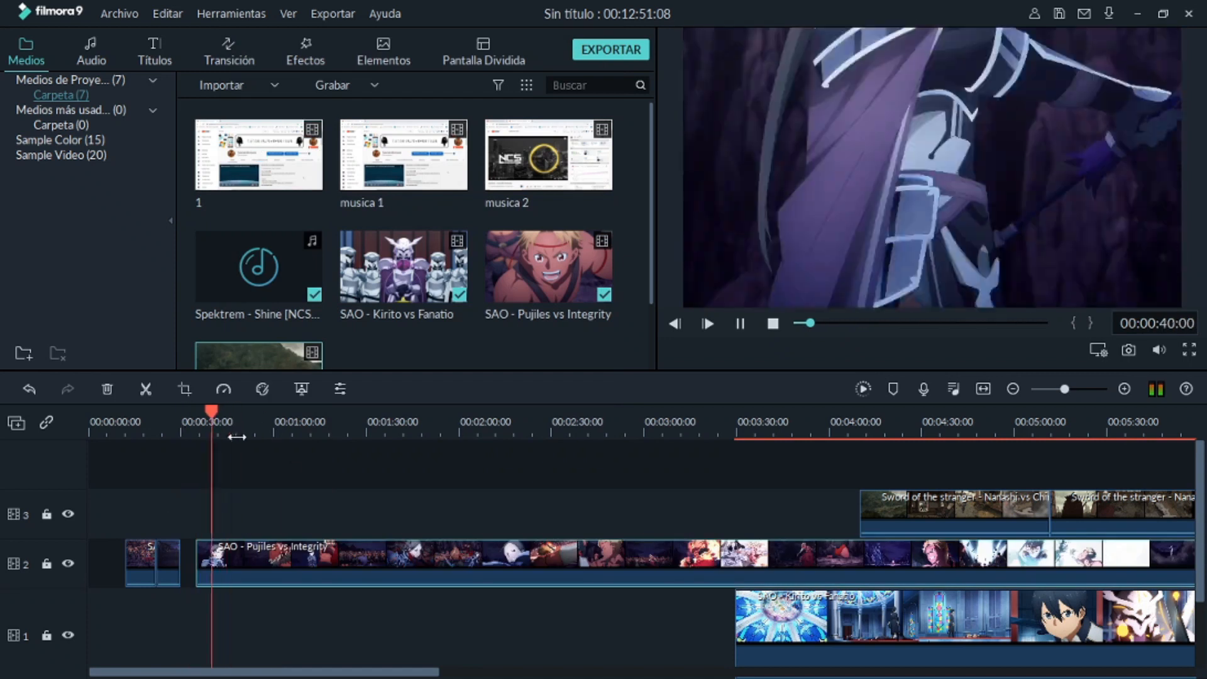
Cut the rest of the SAO - Pujiles vs Integrity clip into fight segments, with a split at about 2:18, and delete unwanted footage
left_click_drag(213, 520, 297, 515)
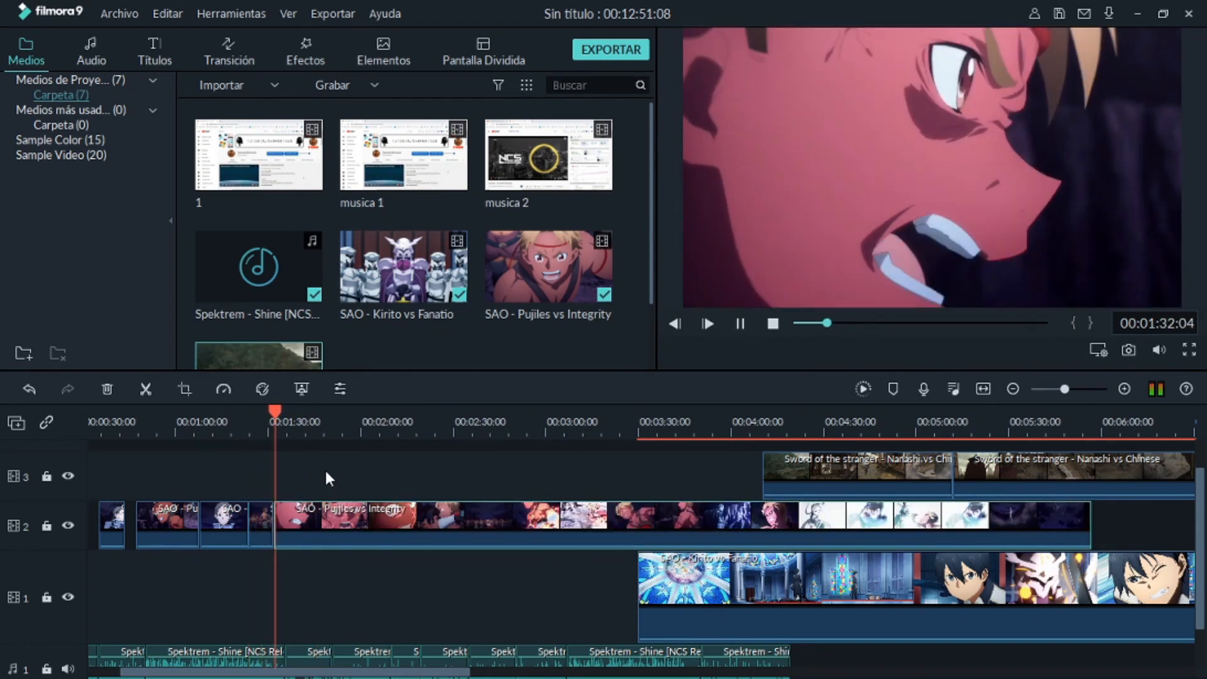
right_click(292, 512)
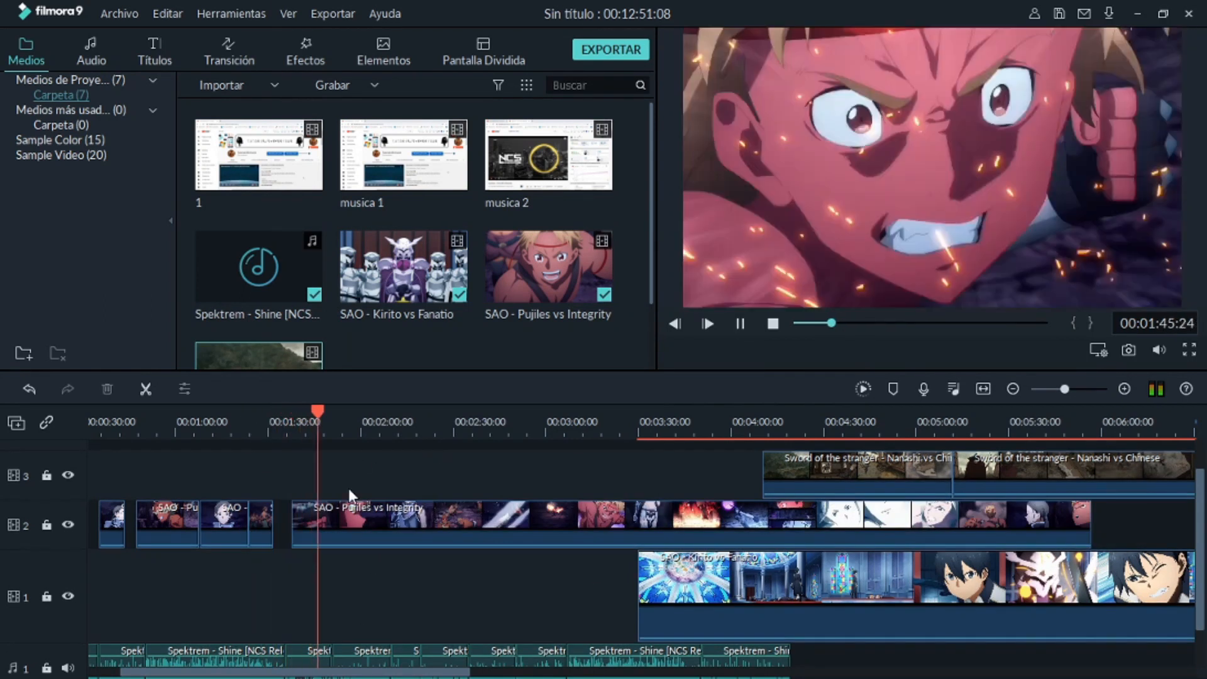
key("ctrl+b")
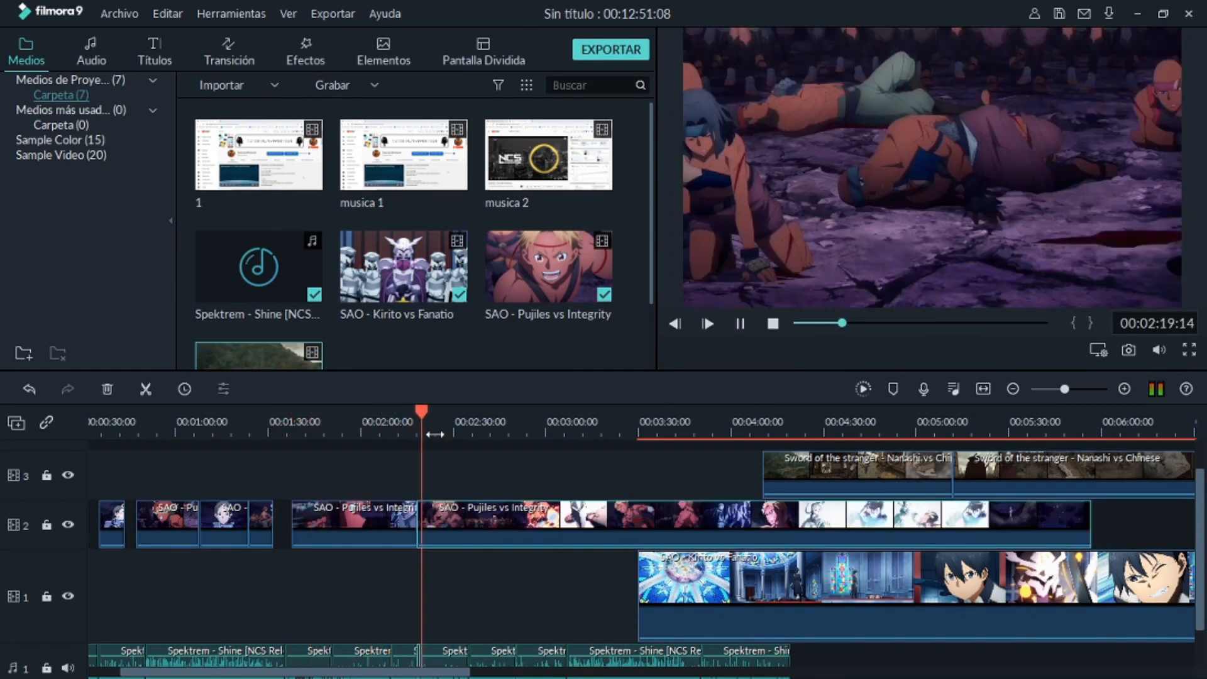
left_click(493, 431)
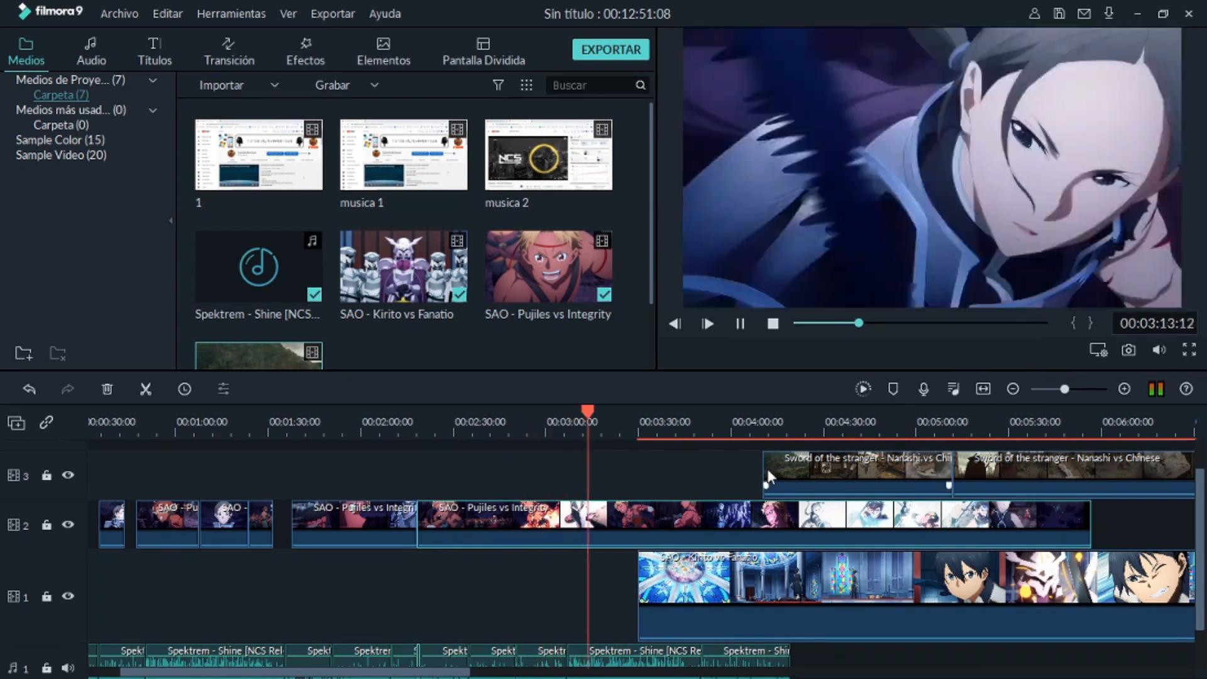
left_click(663, 504)
key("ctrl+b")
left_click(711, 433)
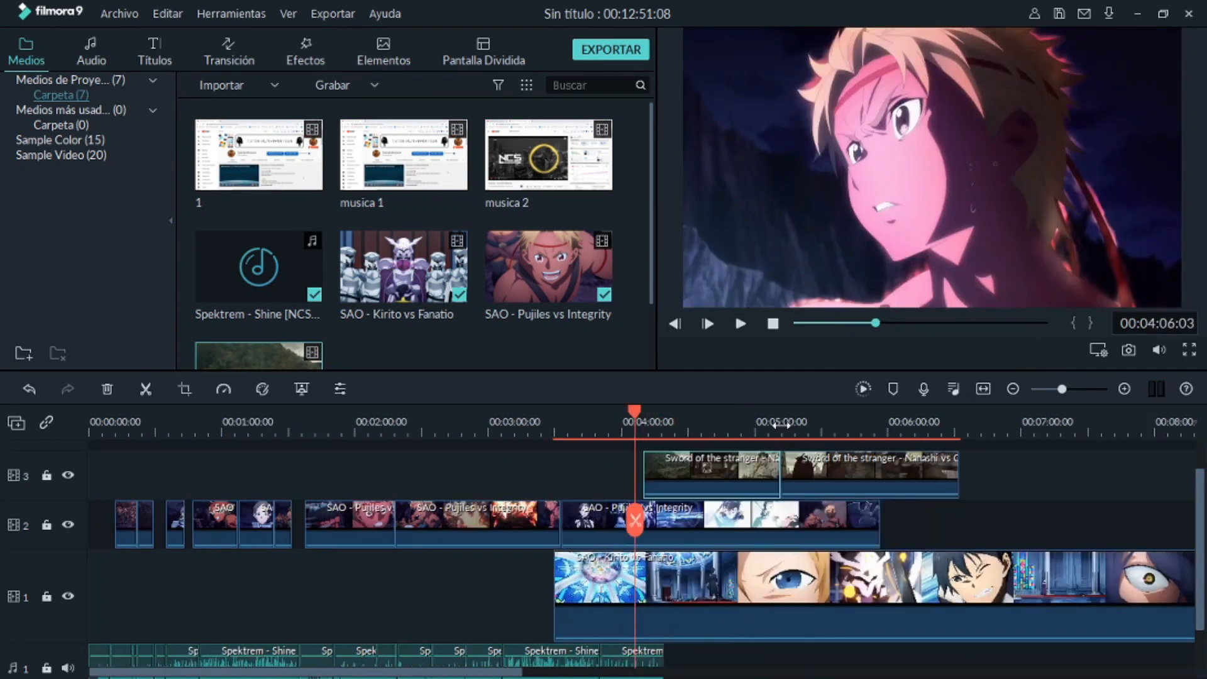
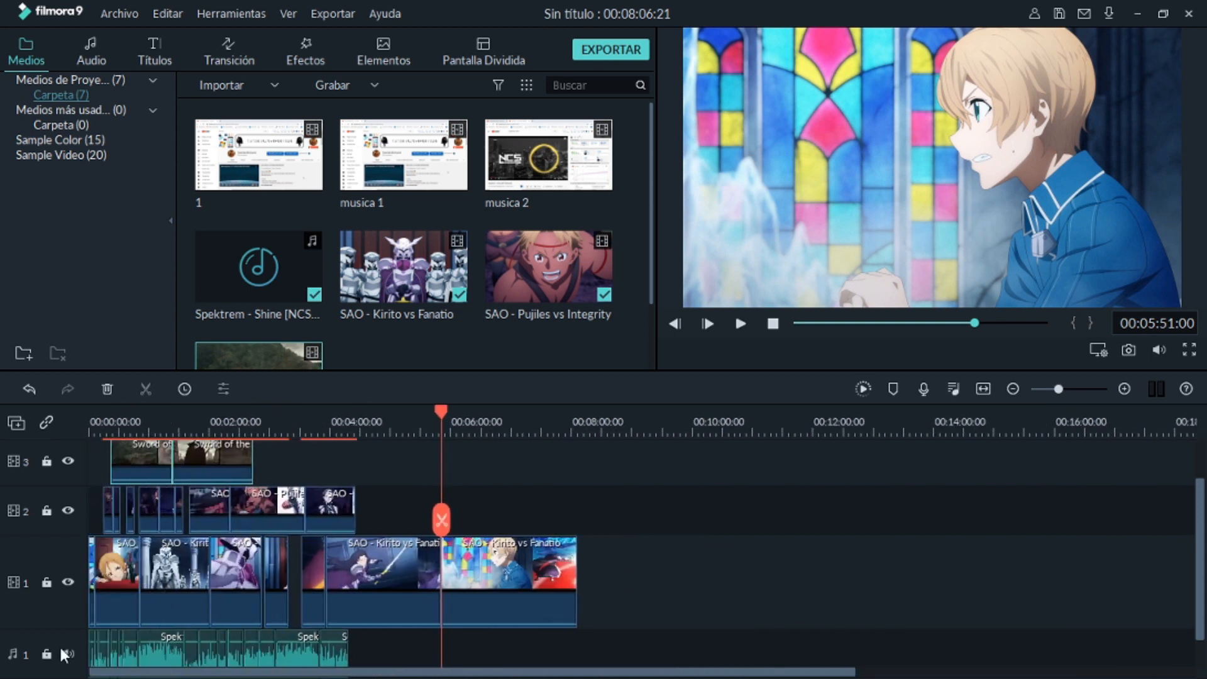
Examine the trimmed fight clips on all three video tracks against the song sections on the audio track
left_click_drag(428, 673, 75, 657)
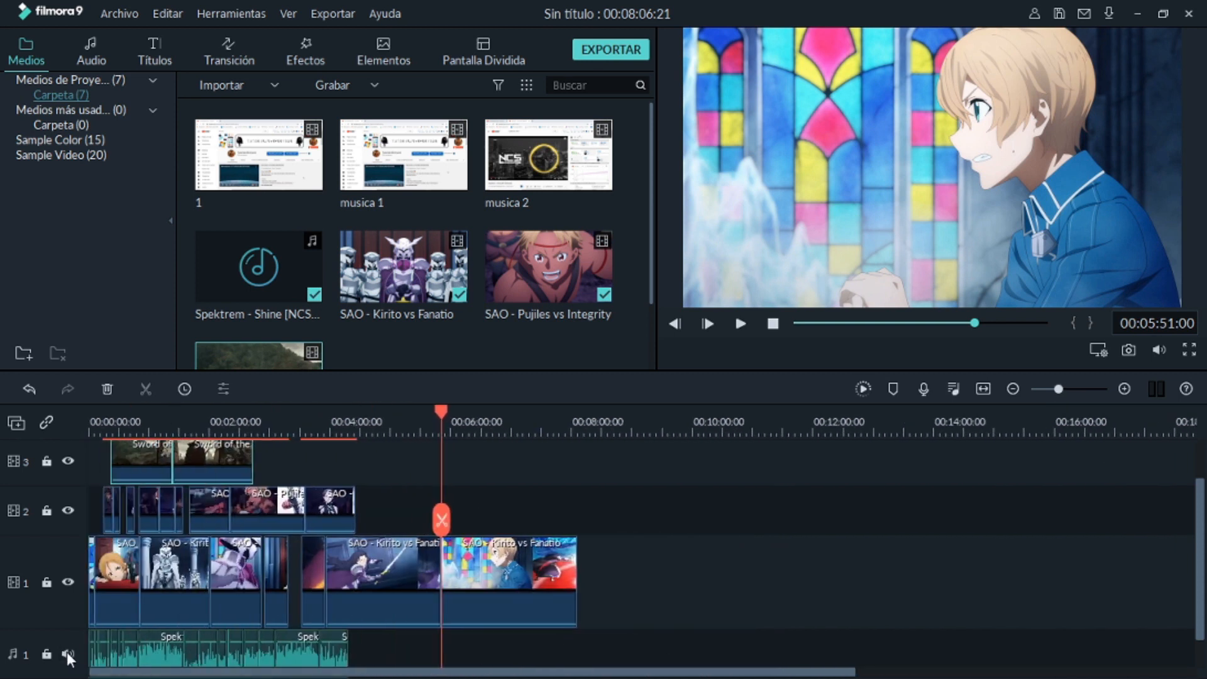
left_click(651, 582)
left_click_drag(690, 531, 100, 593)
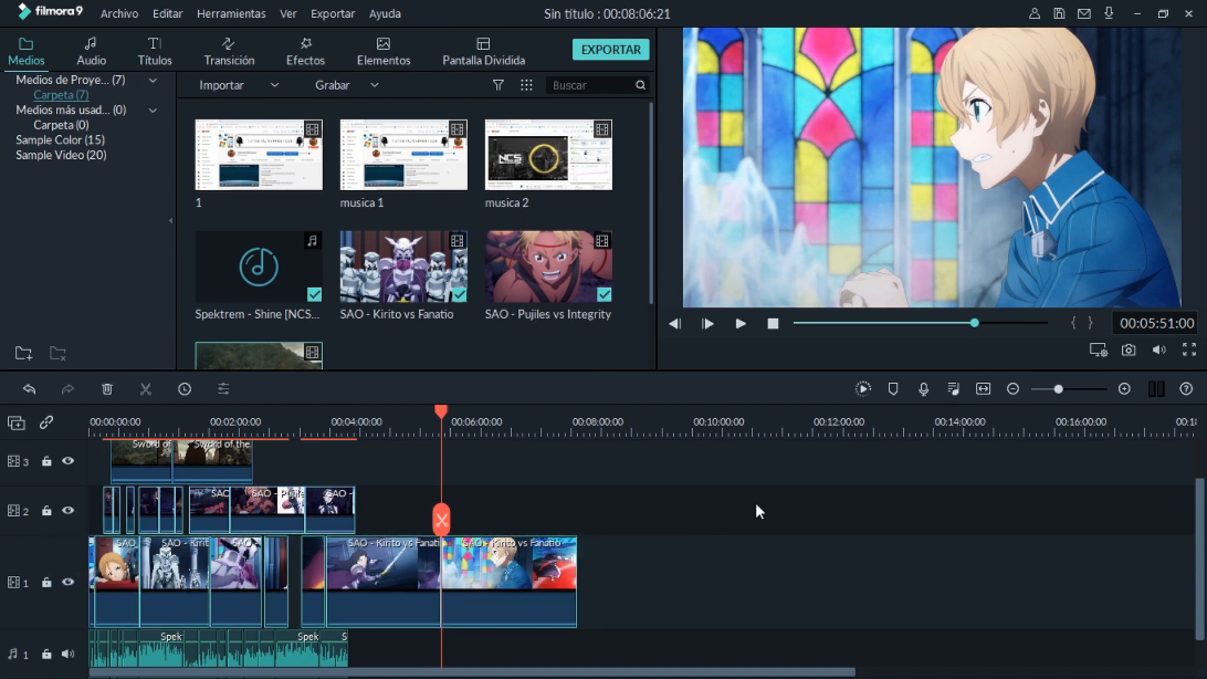
left_click(758, 510)
left_click_drag(122, 422, 850, 423)
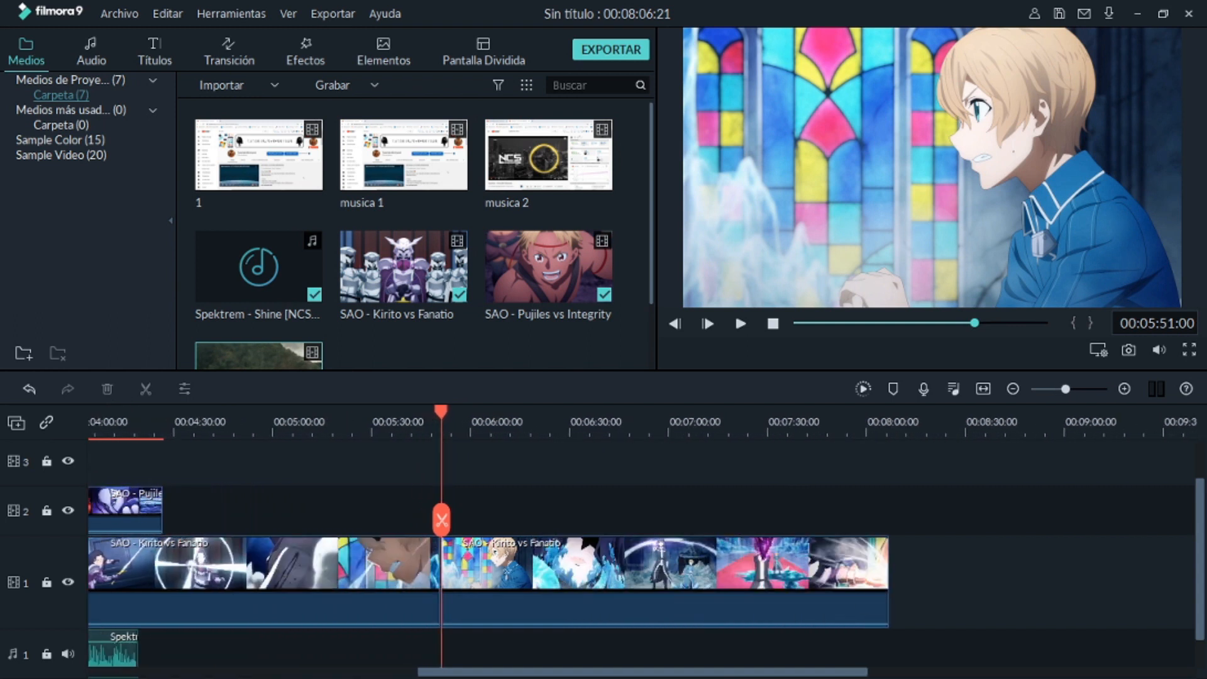
left_click_drag(674, 672, 91, 668)
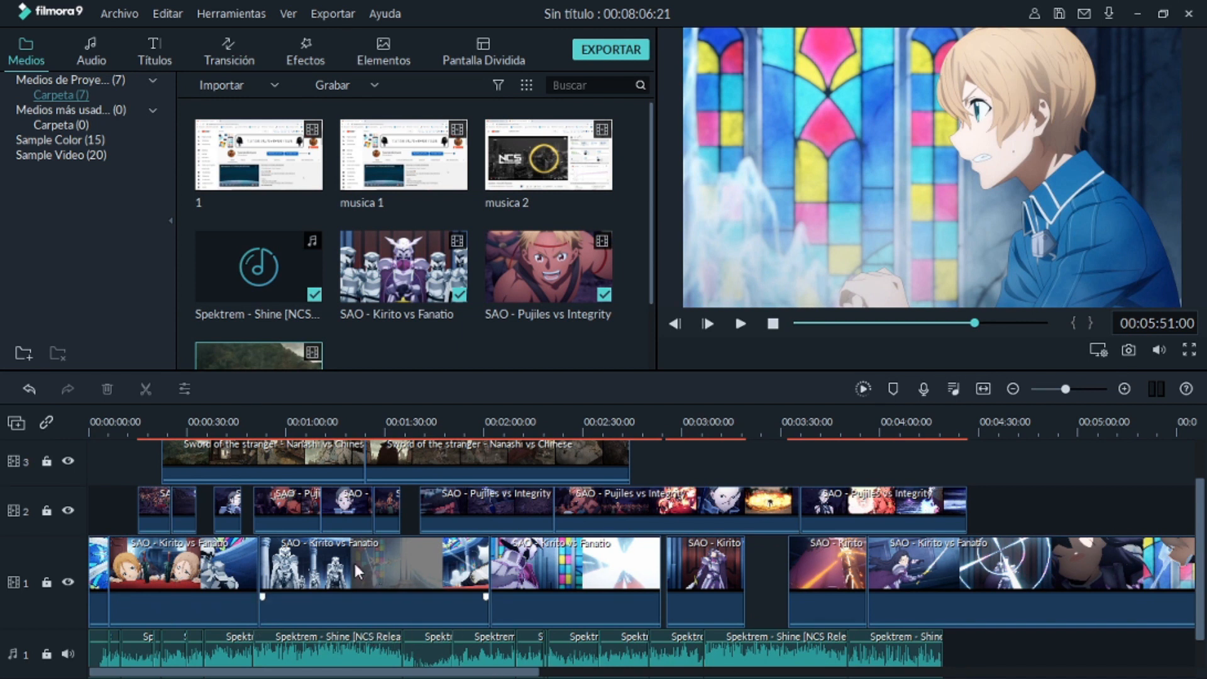
left_click_drag(380, 675, 755, 660)
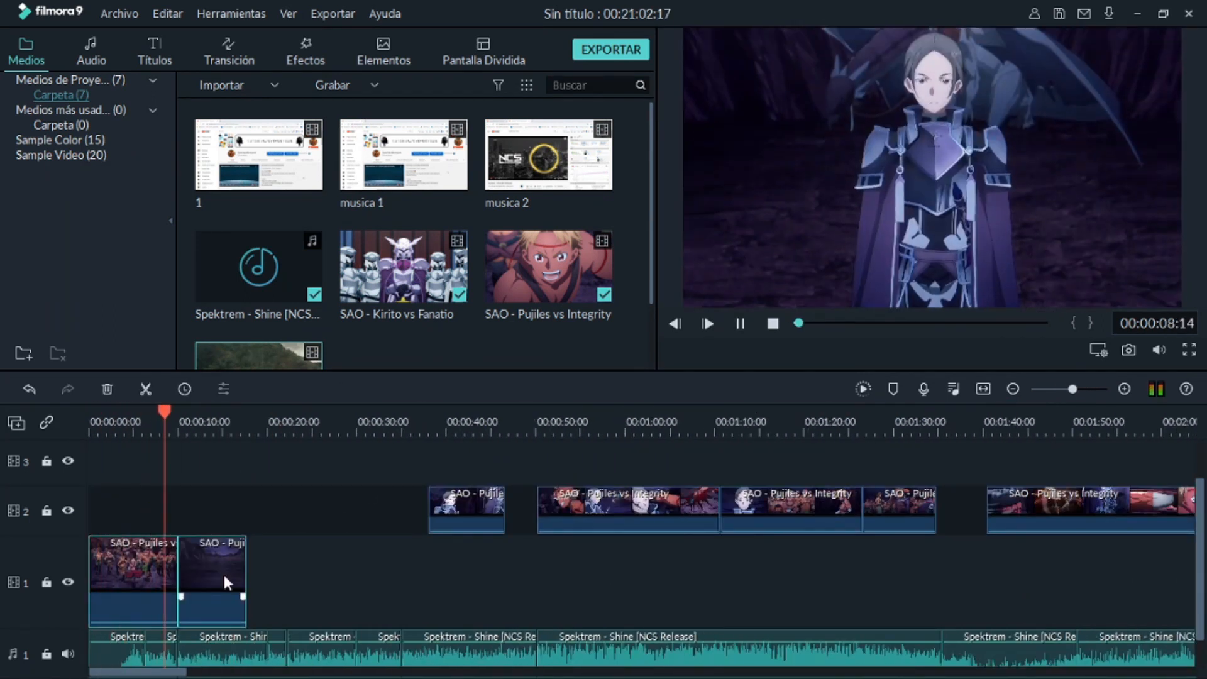
Set the speed of the first Sword of the stranger clip on video track 1 to 1.8x
right_click(151, 578)
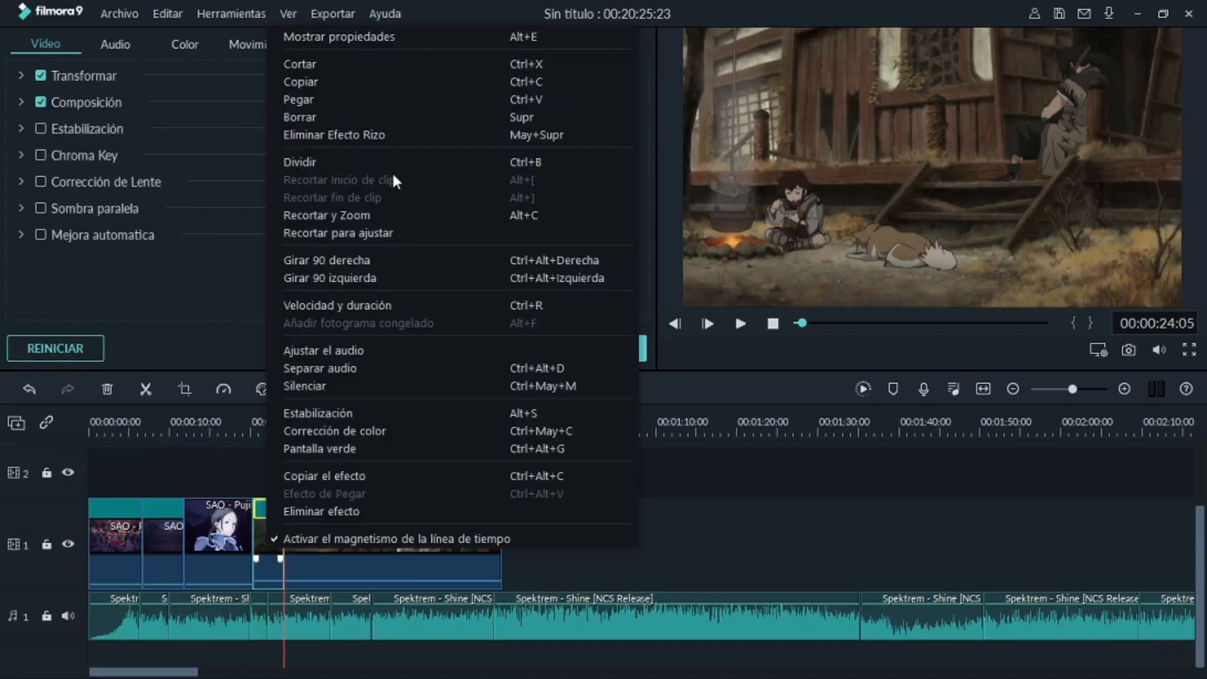
left_click(338, 305)
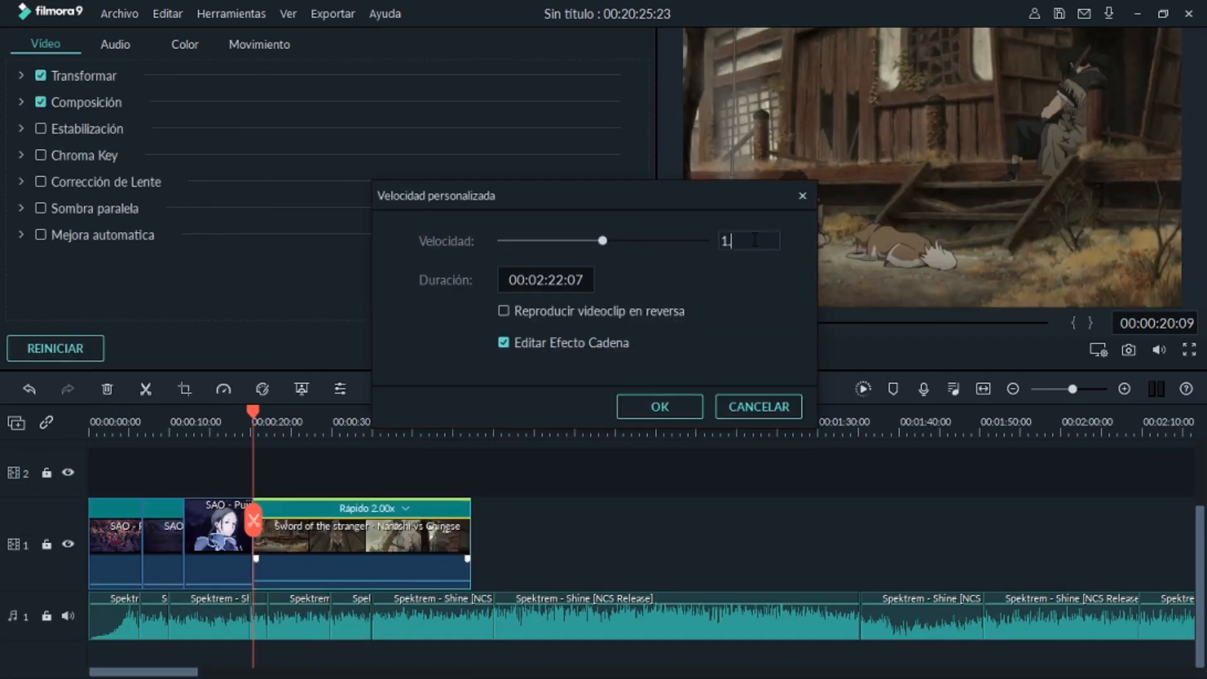
left_click(655, 407)
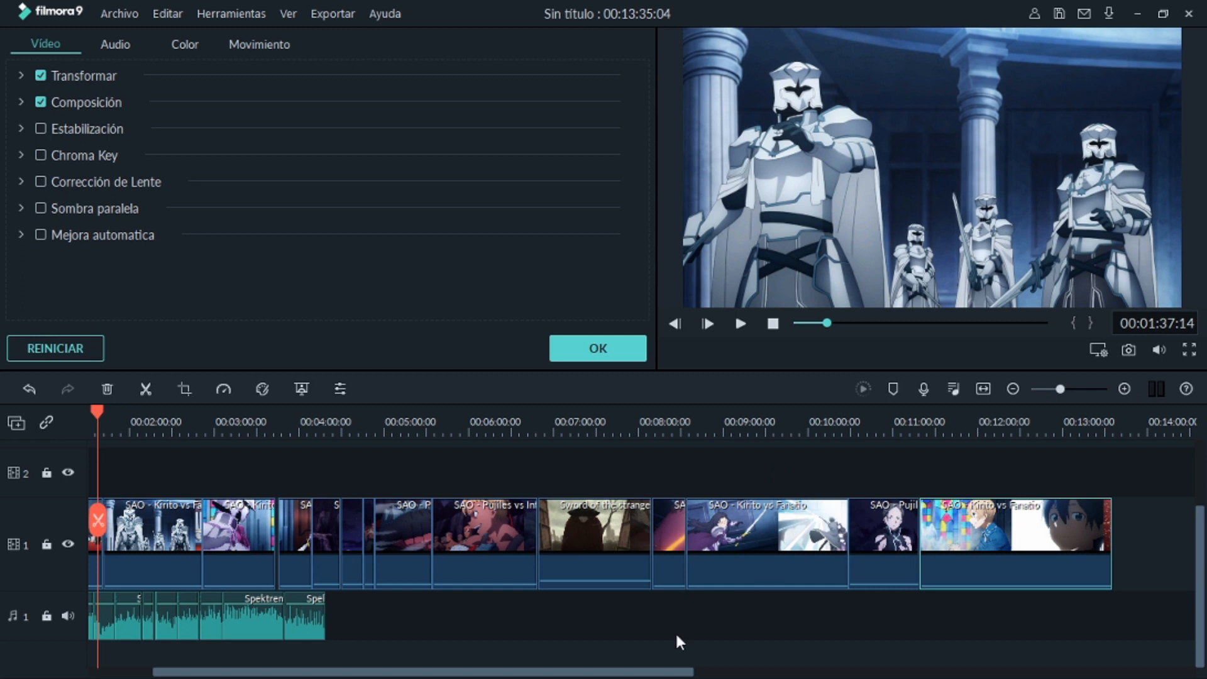
Compare the assembled clips on video track 1 with the song sections through to the end, and close the clip properties
left_click_drag(641, 676, 293, 675)
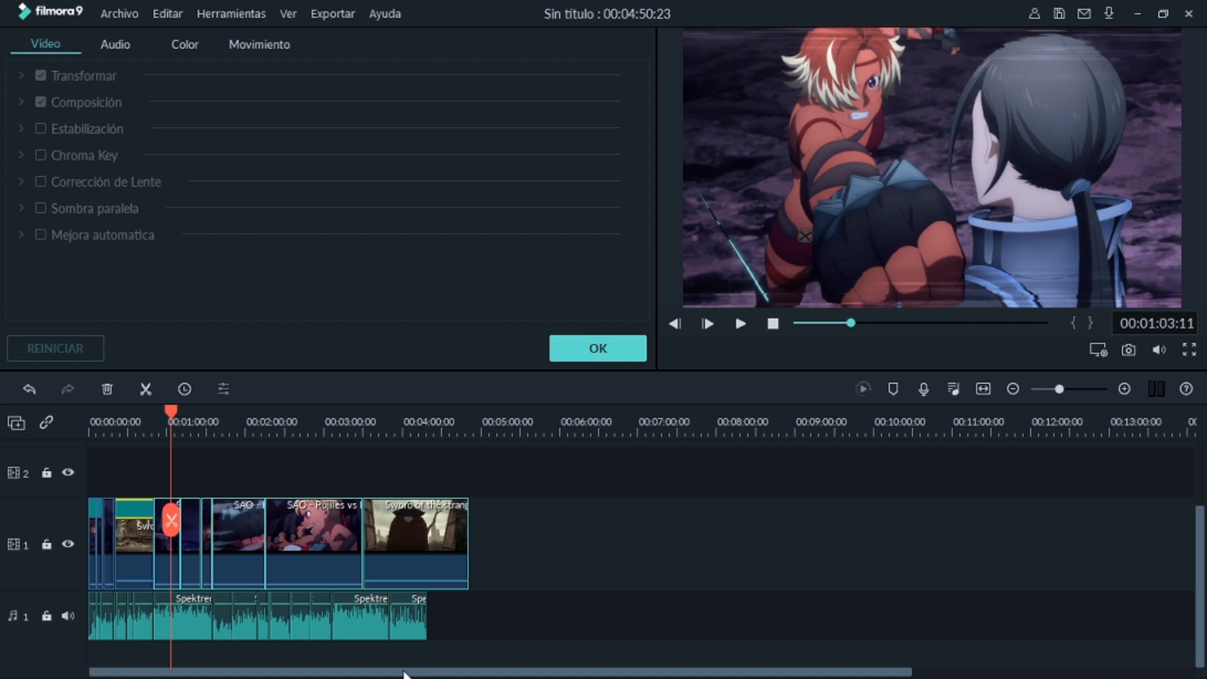
left_click_drag(180, 428, 362, 429)
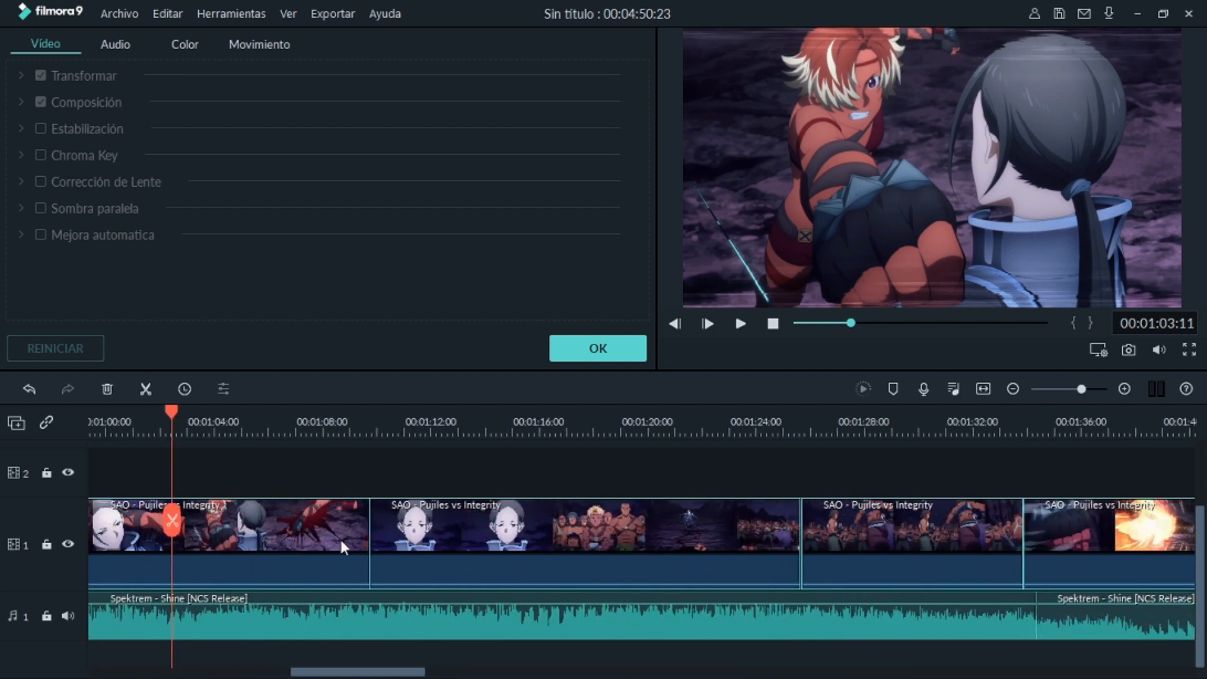
left_click_drag(315, 673, 449, 672)
left_click_drag(748, 427, 211, 432)
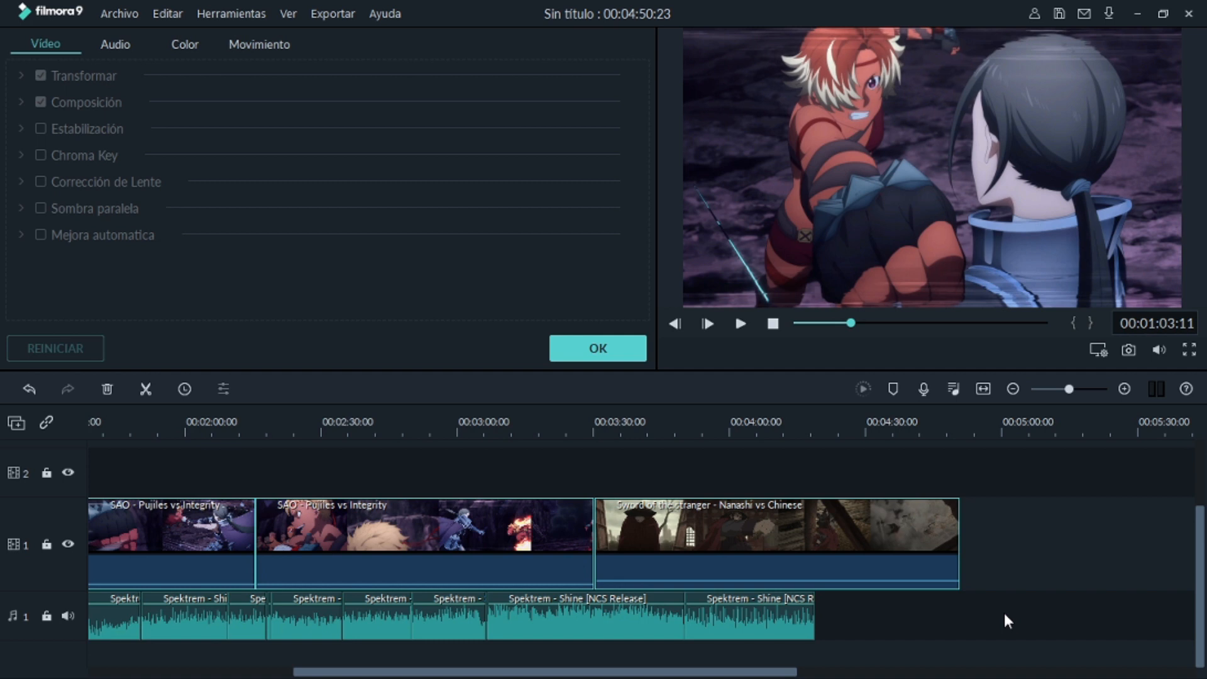
left_click(595, 356)
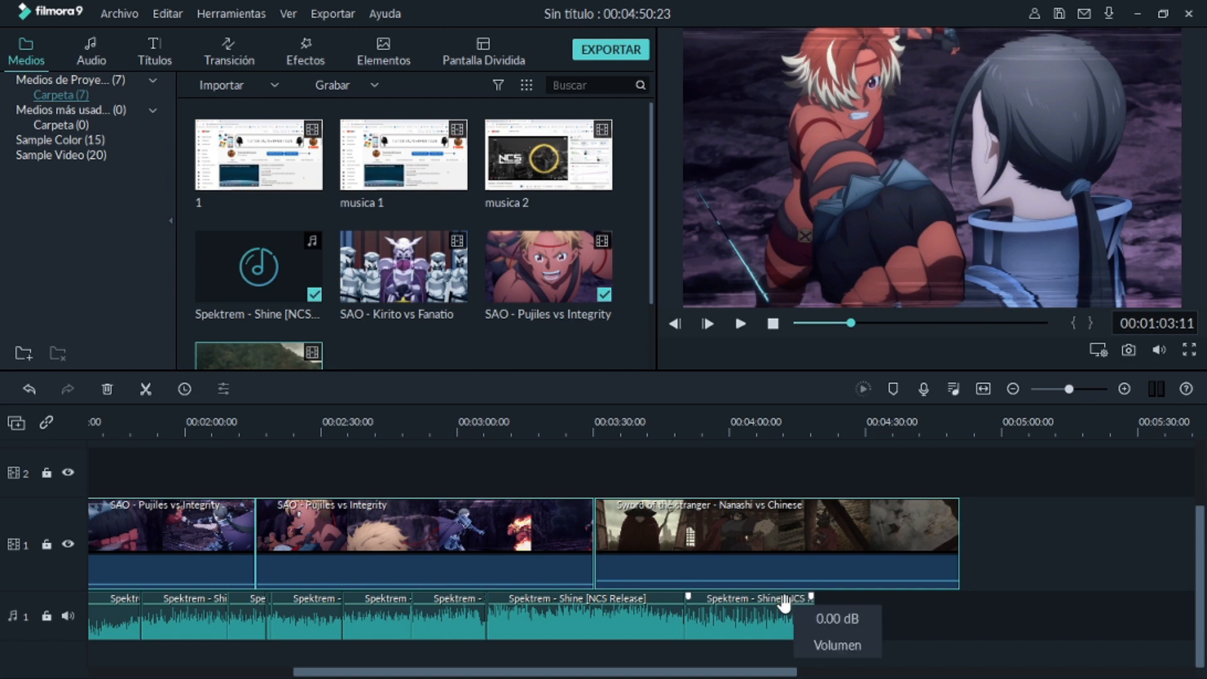
Try a speed of 1.5x on the last Sword of the stranger clip and preview it against the end of the song
left_click(774, 546)
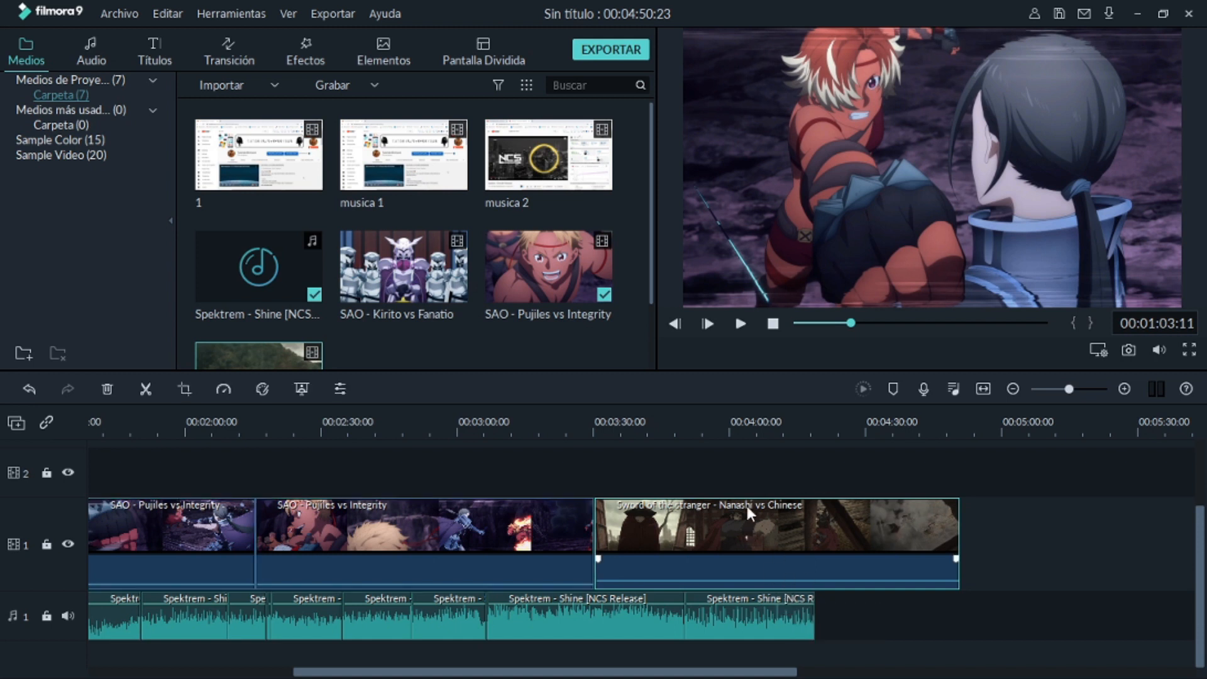
left_click(703, 424)
right_click(787, 533)
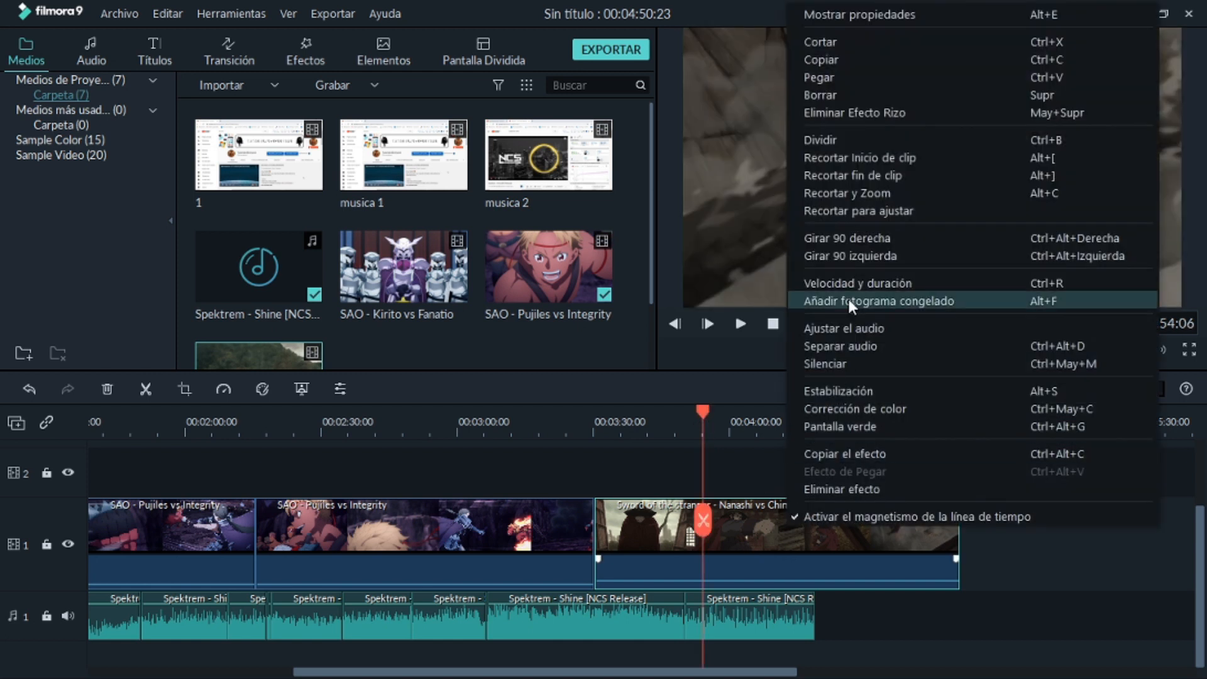
left_click(856, 283)
double_click(751, 241)
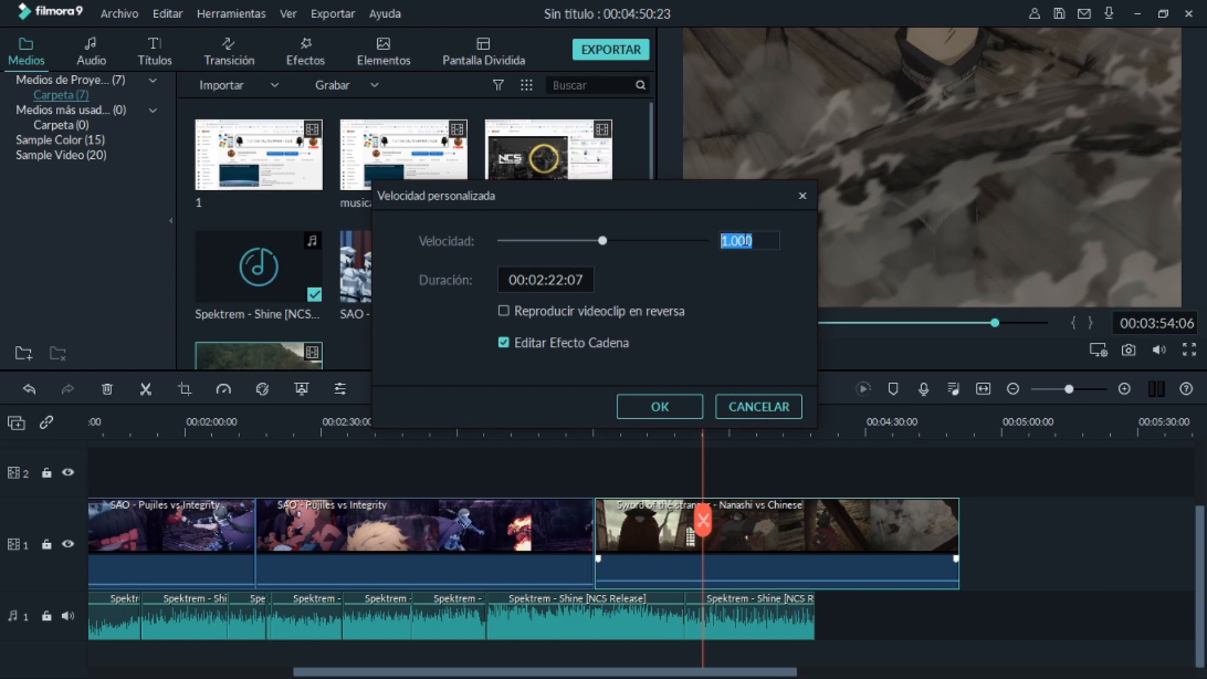
type("1.5")
left_click(679, 404)
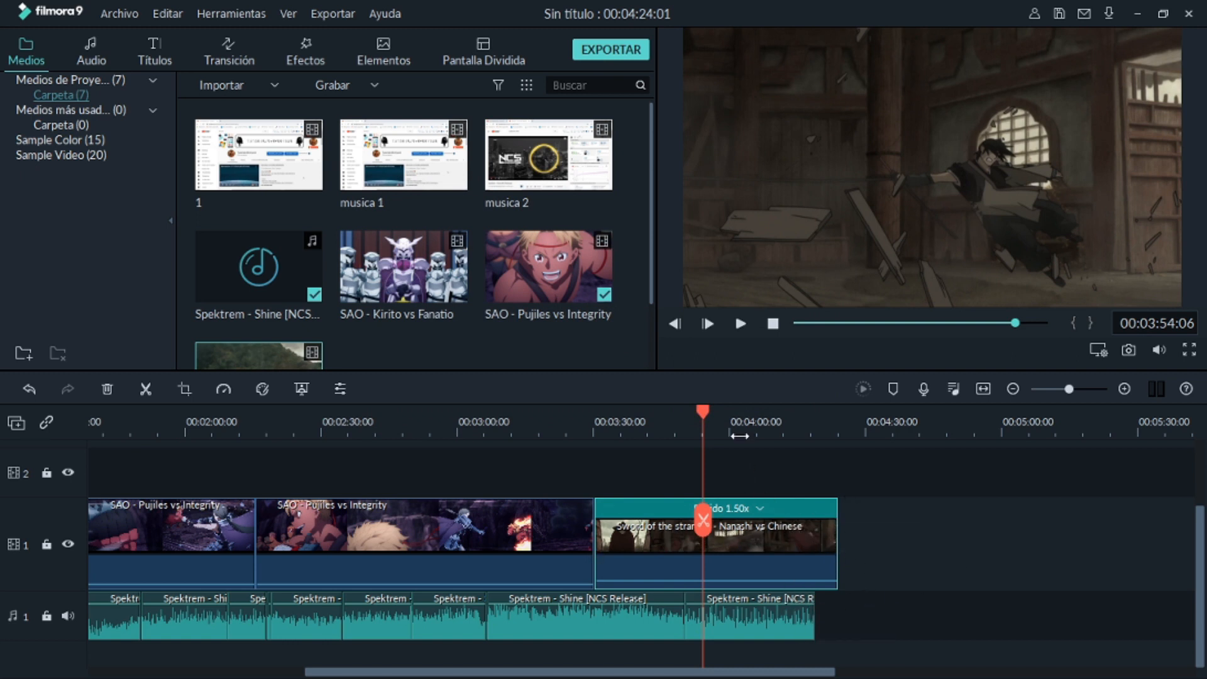
key("space")
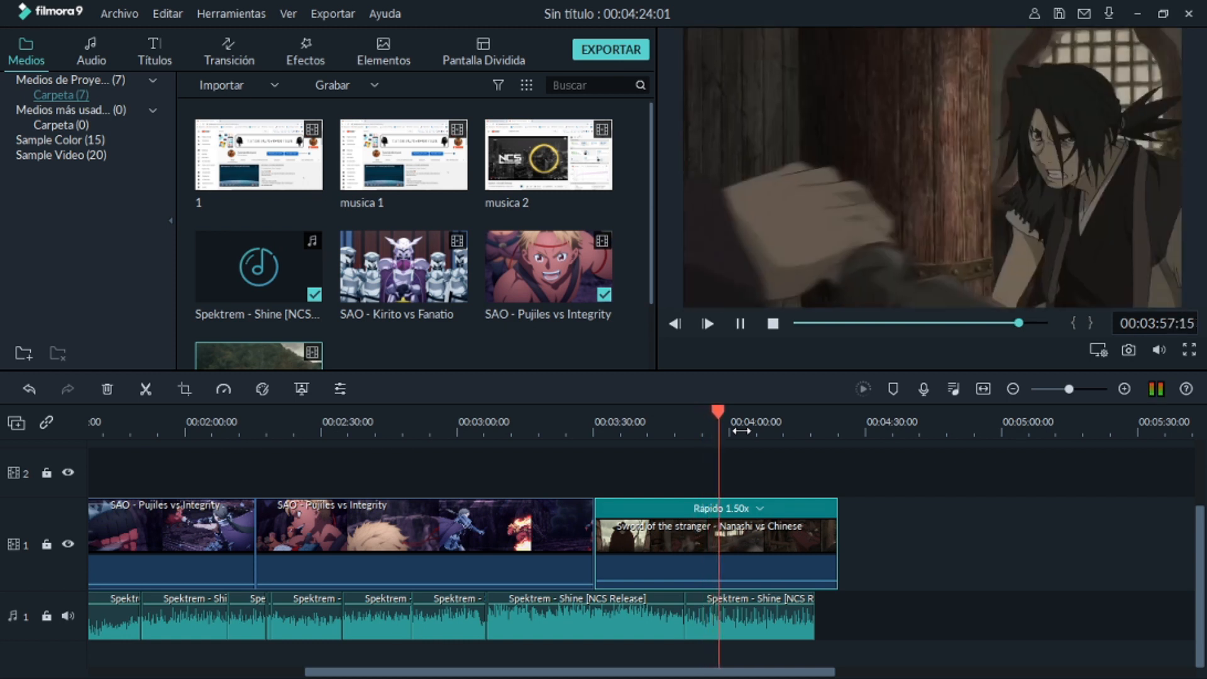
key("space")
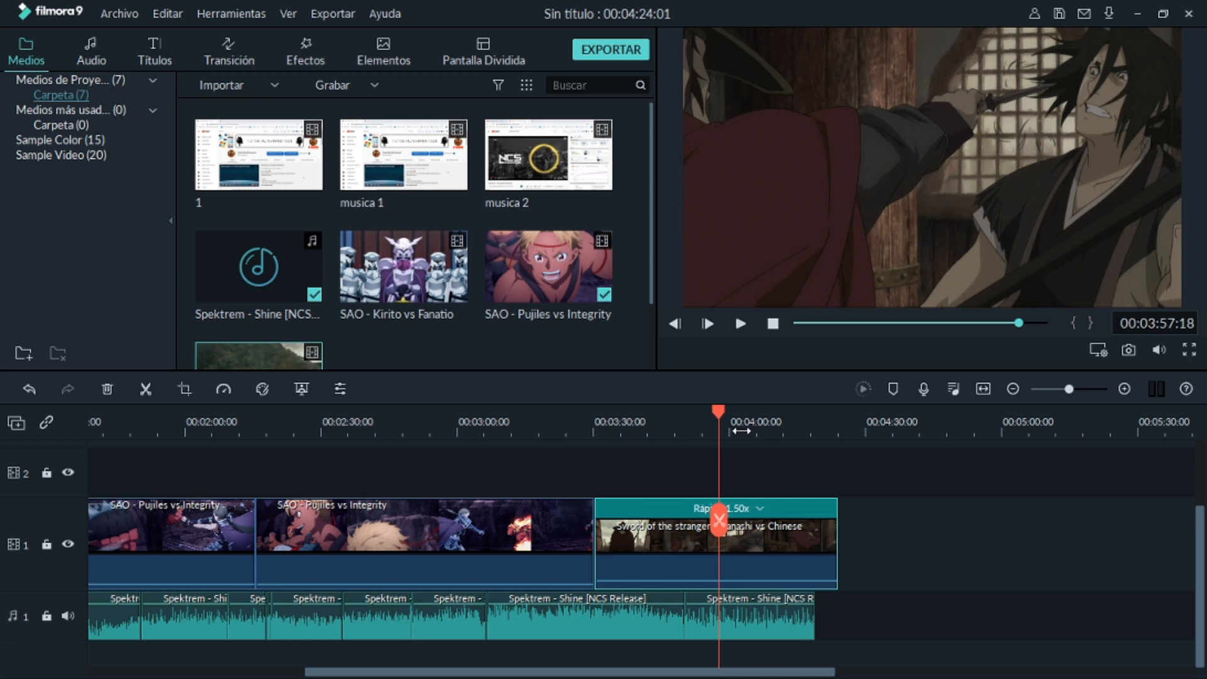
left_click_drag(786, 673, 672, 659)
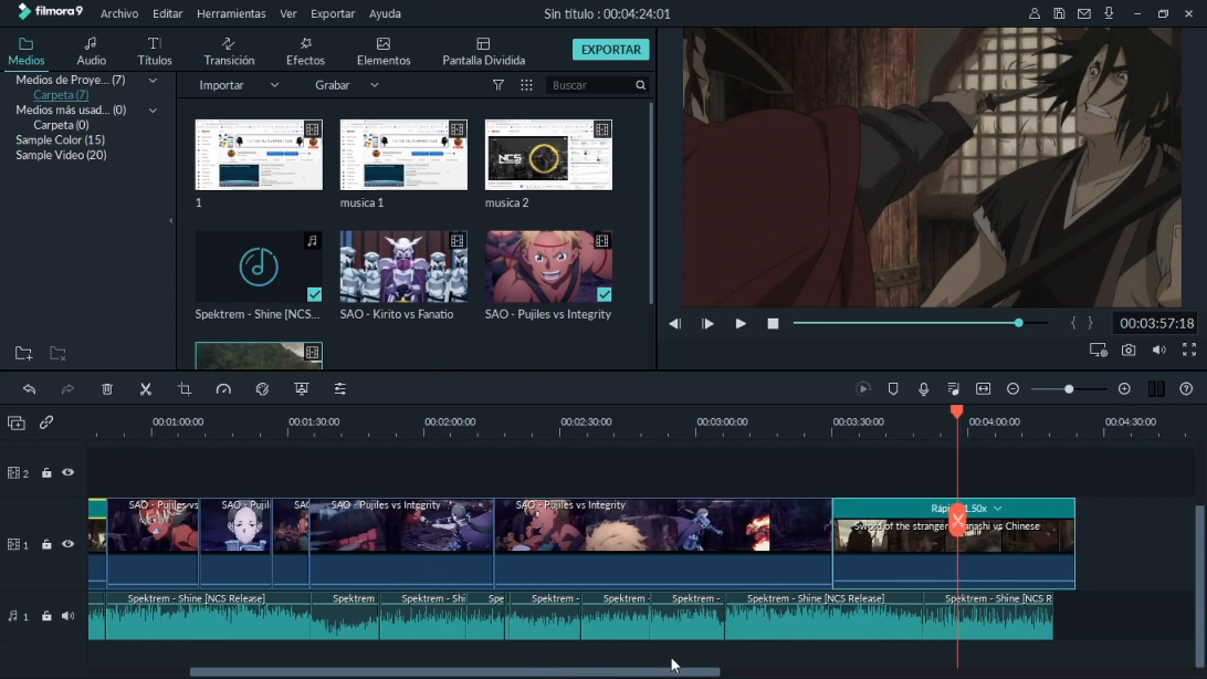
left_click(998, 508)
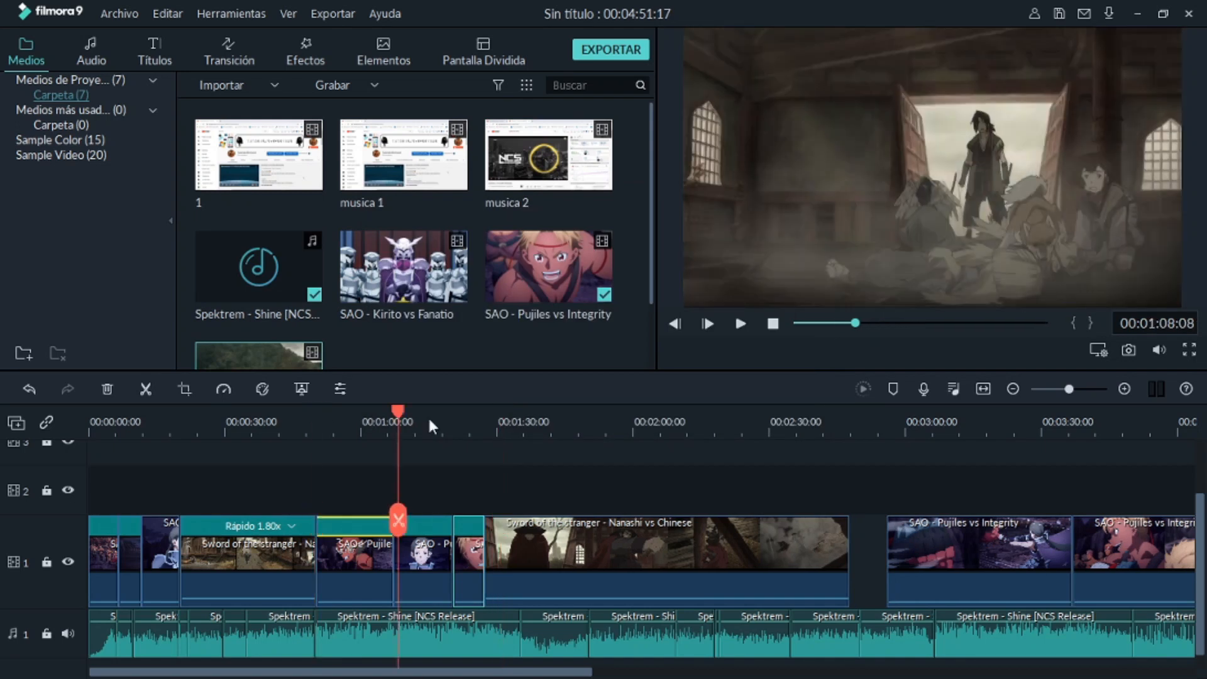
Set the short SAO - Pujiles vs Integrity clip just after one minute to 1.5x speed and the following Sword of the stranger clip to 1.2x
key("ctrl+r")
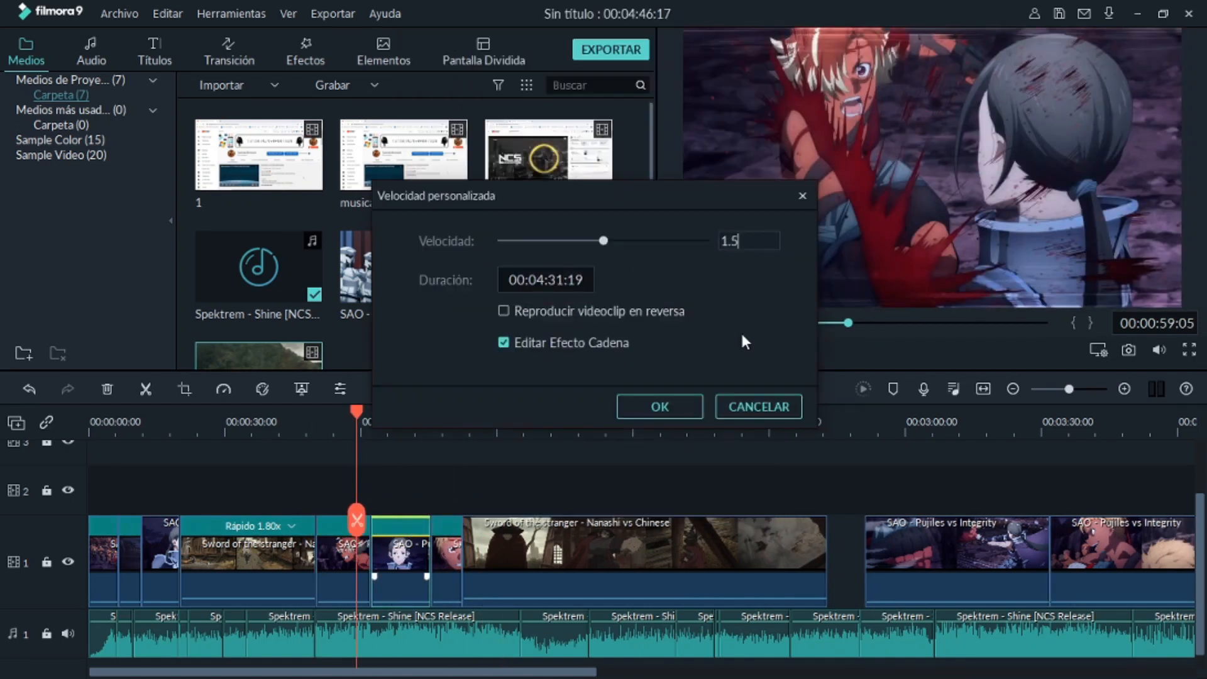
key("Return")
right_click(688, 537)
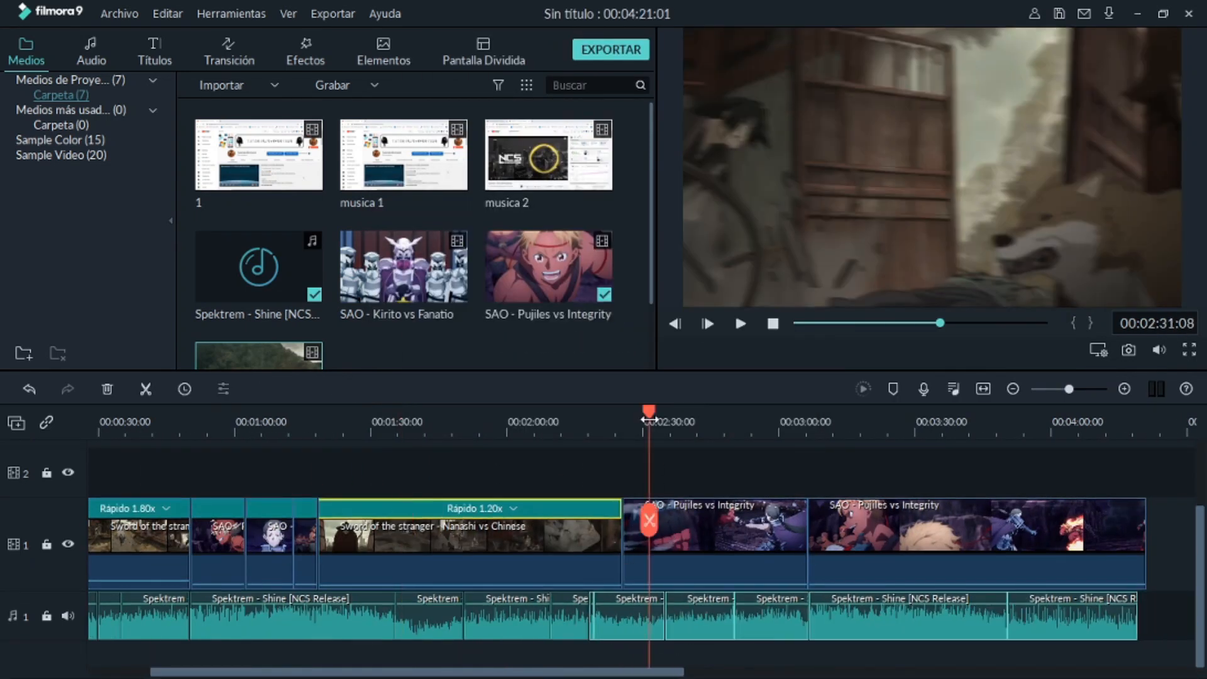
Try a speed of 1.1x on the final SAO - Pujiles vs Integrity clip
left_click(1112, 417)
key("ctrl+r")
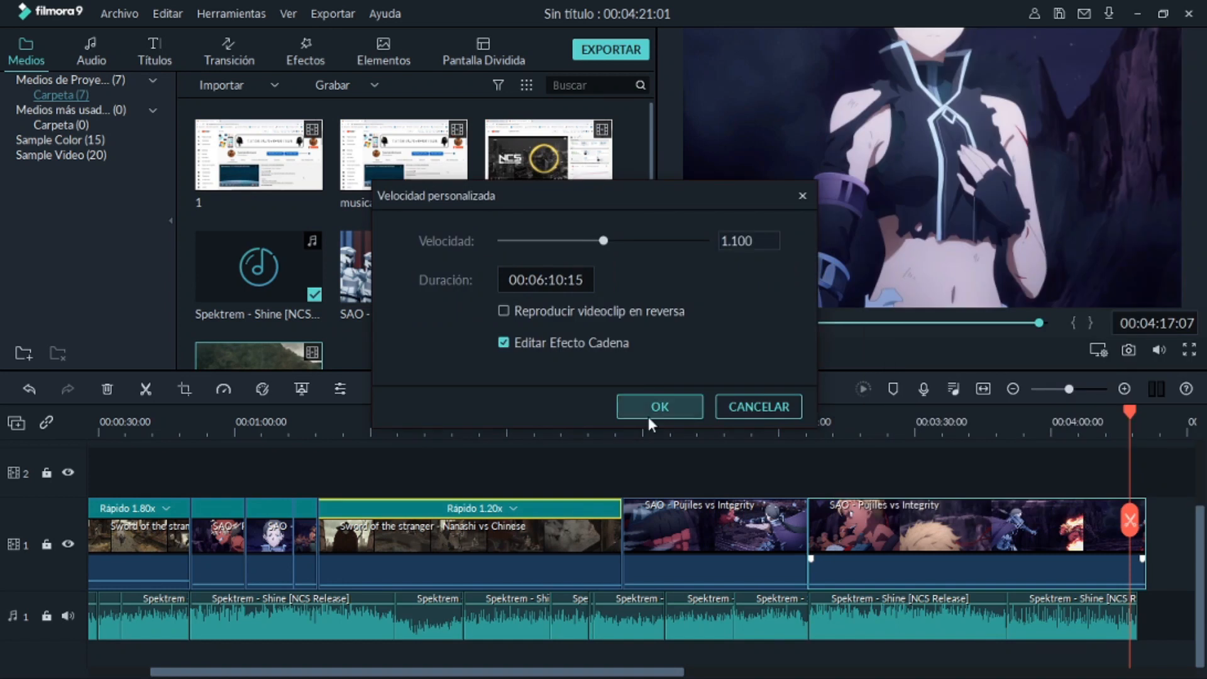
left_click(659, 407)
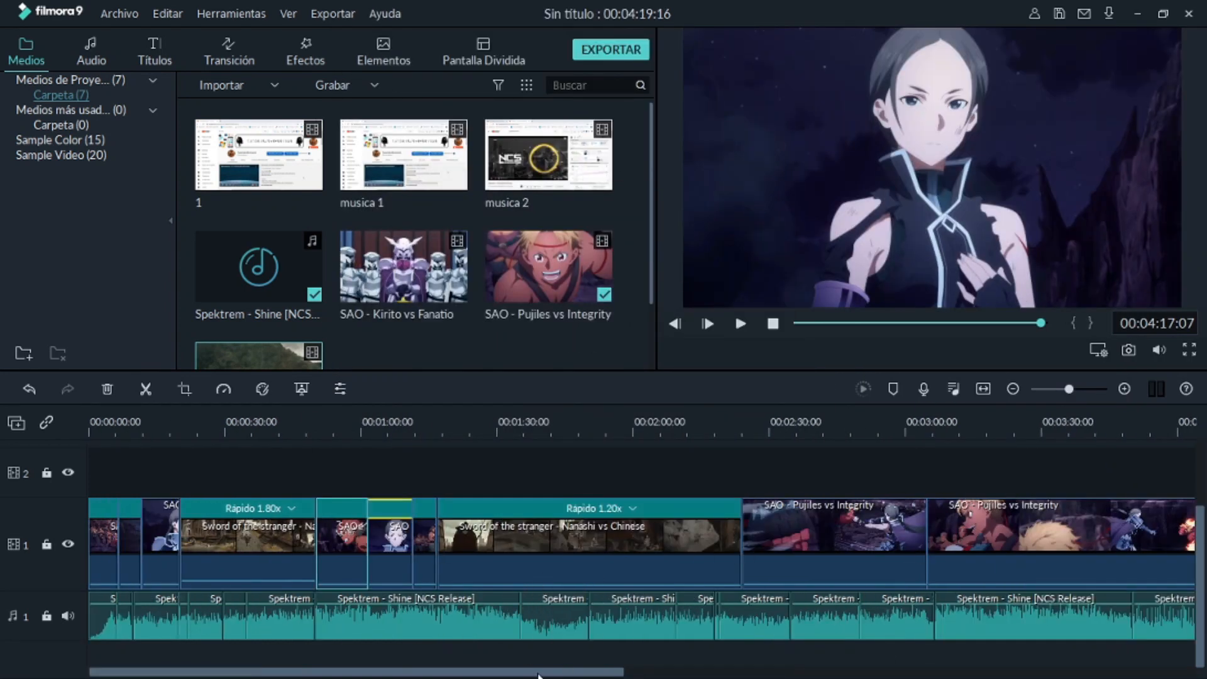
Check how the adjusted clips on video track 1 line up with the song at its end and beginning
left_click_drag(539, 673, 759, 667)
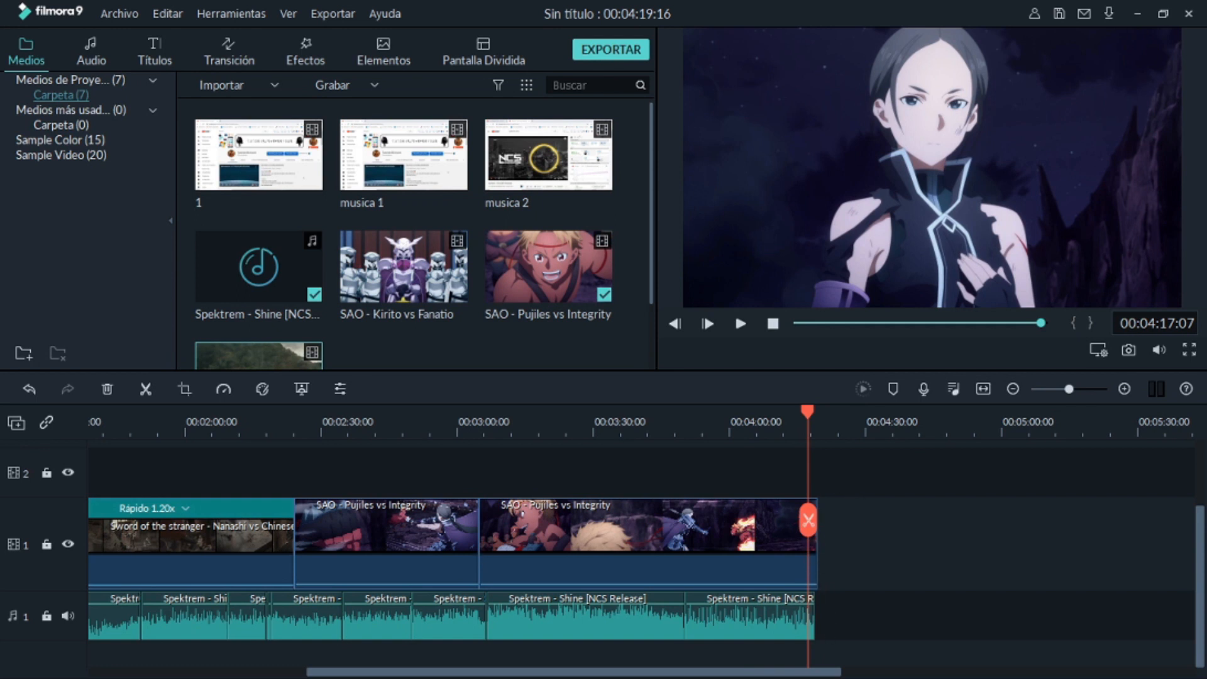
left_click_drag(836, 673, 411, 670)
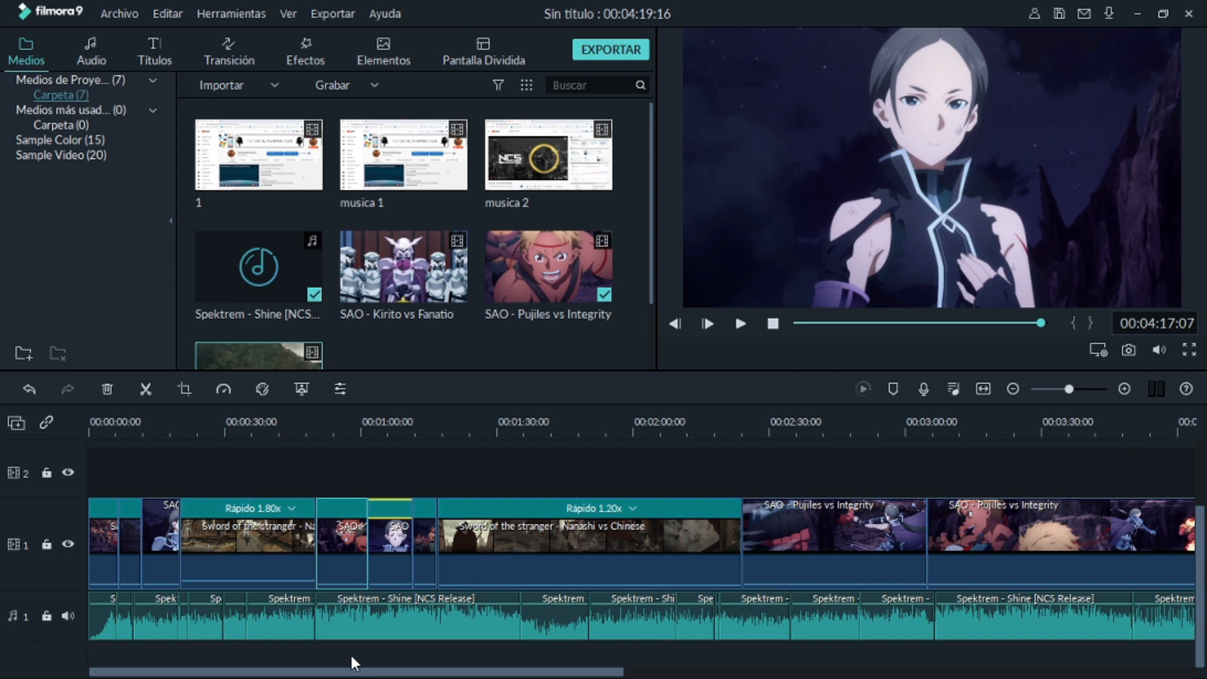
Preview the edit against the song from its opening seconds and again from the end of the first Sword of the stranger clip
left_click(101, 425)
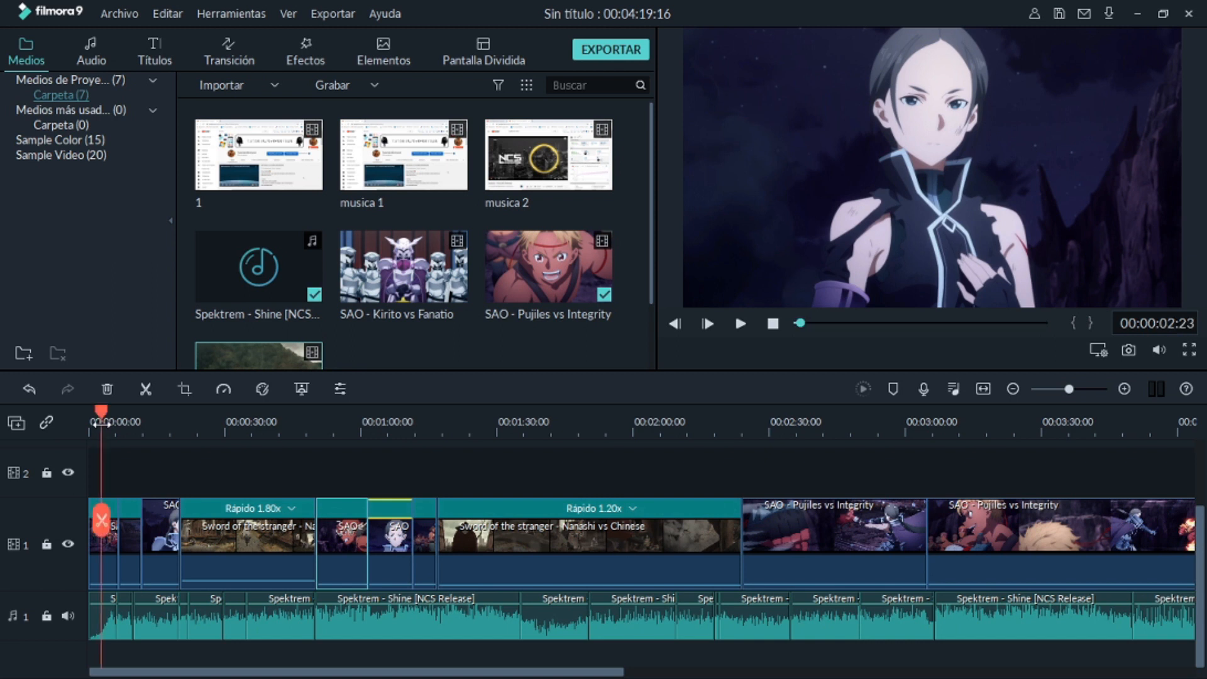
key("space")
key("XF86AudioLowerVolume")
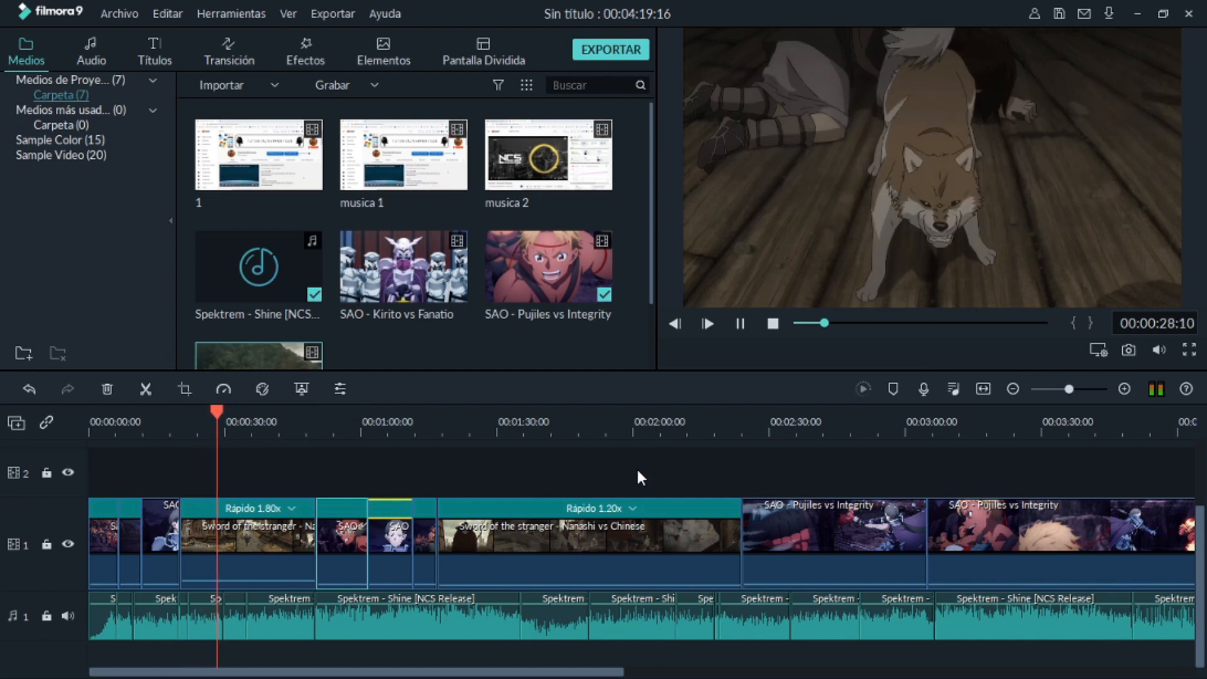
key("space")
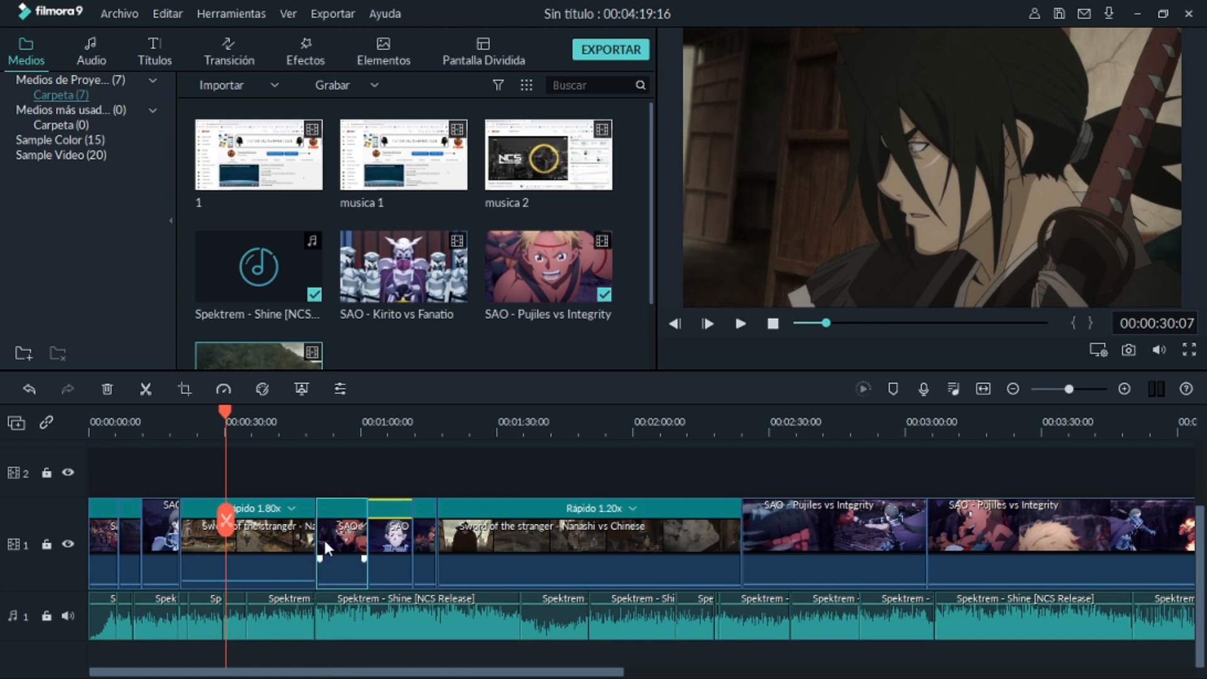
left_click(296, 427)
key("space")
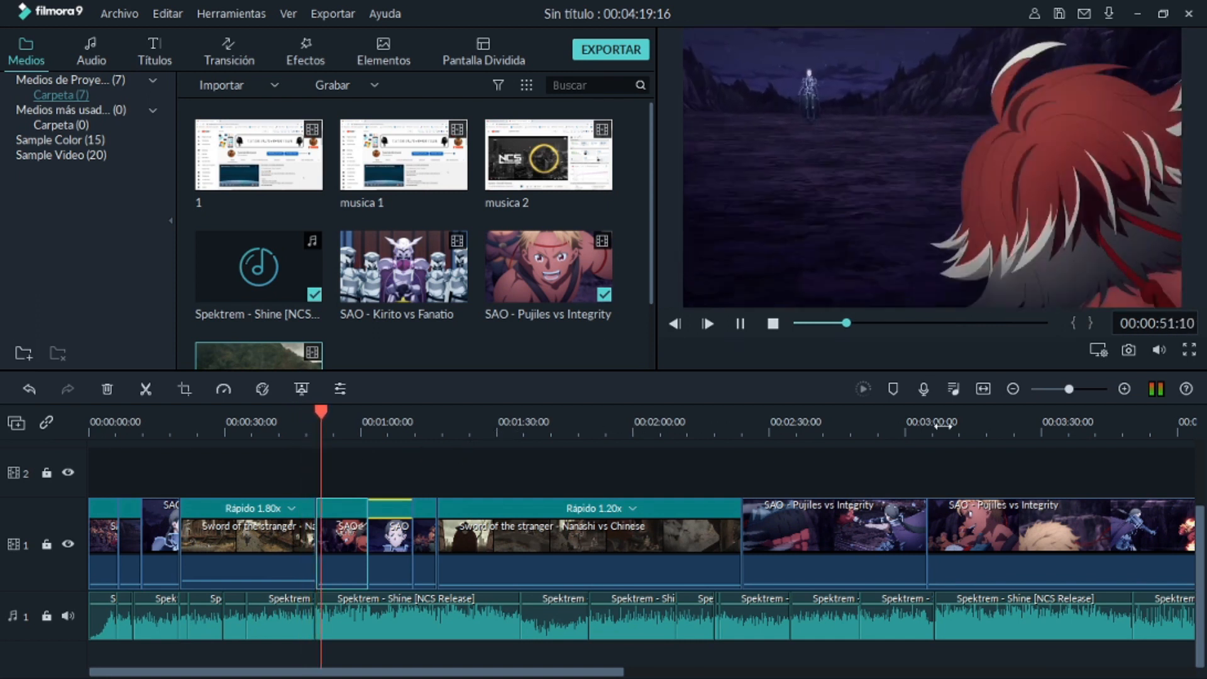
key("space")
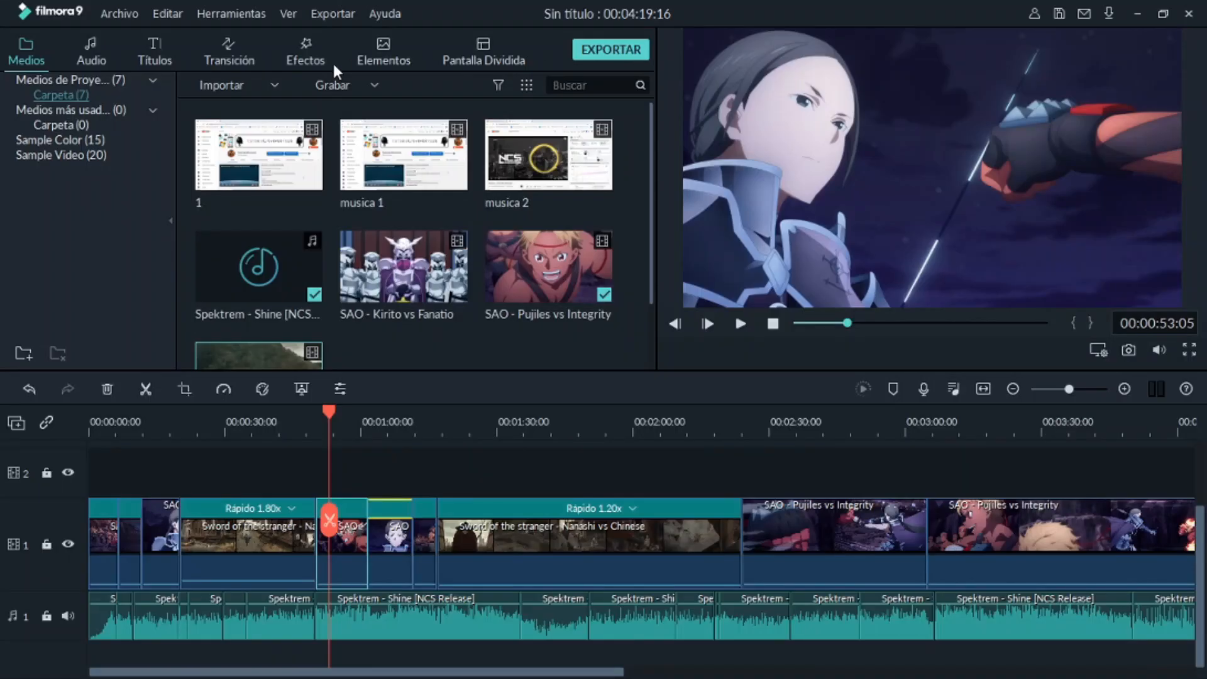
Add the Voltear Rollo 3 transition at the start of both Sword of the stranger clips and at the end of the second one
left_click(235, 50)
scroll(541, 288, "down", 10)
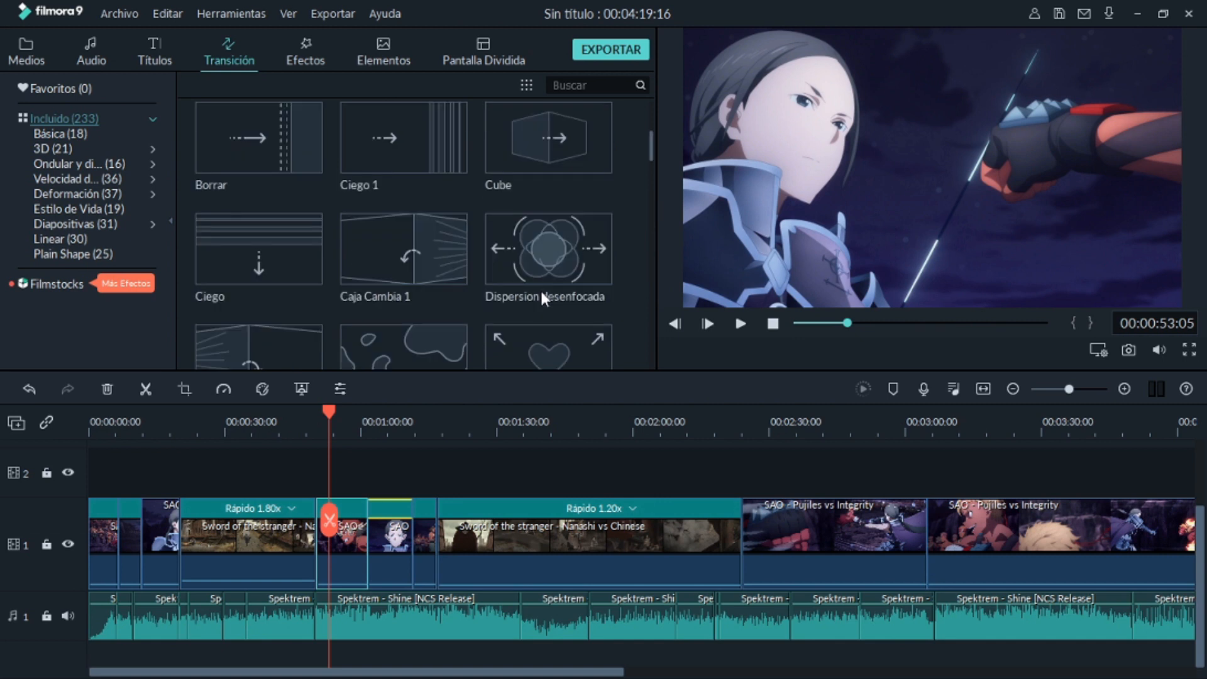
scroll(535, 288, "up", 2)
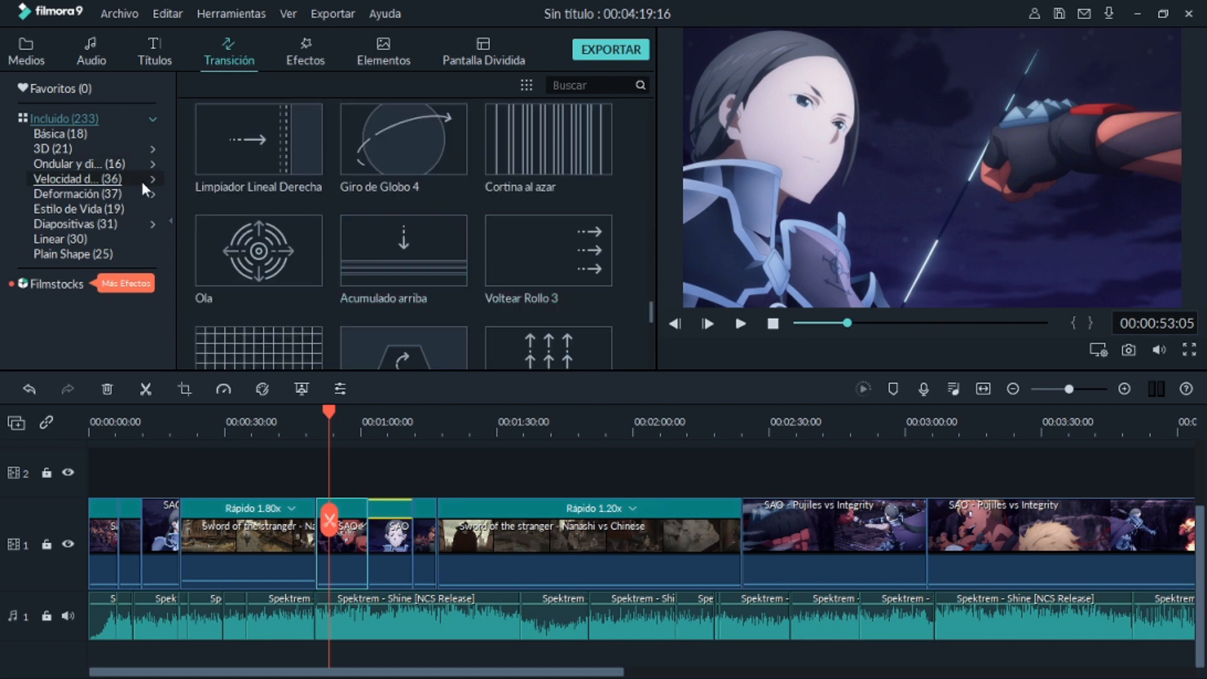
mouse_move(579, 189)
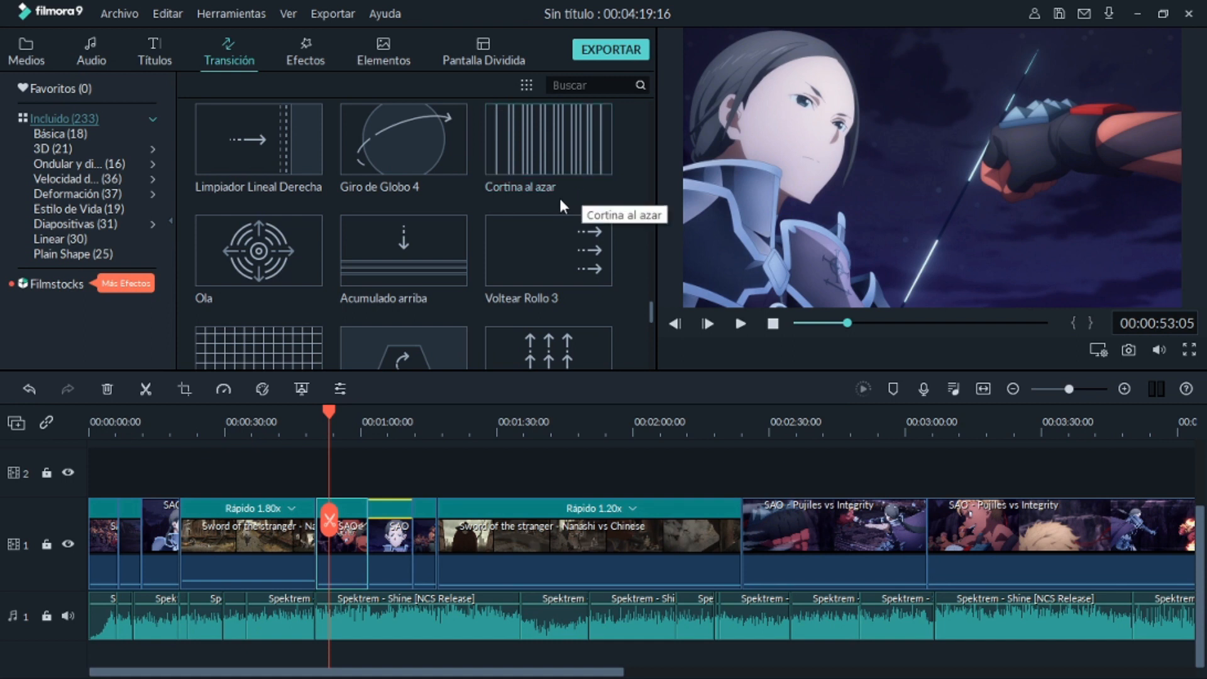
scroll(559, 198, "up", 3)
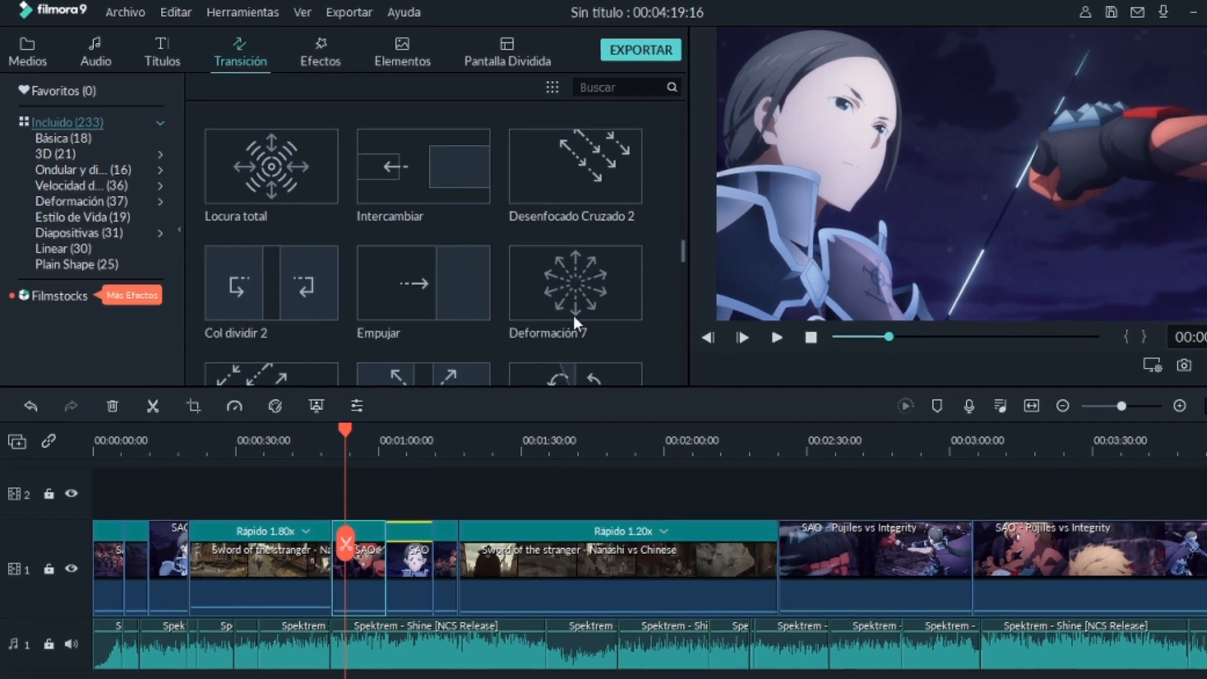
scroll(632, 349, "down", 6)
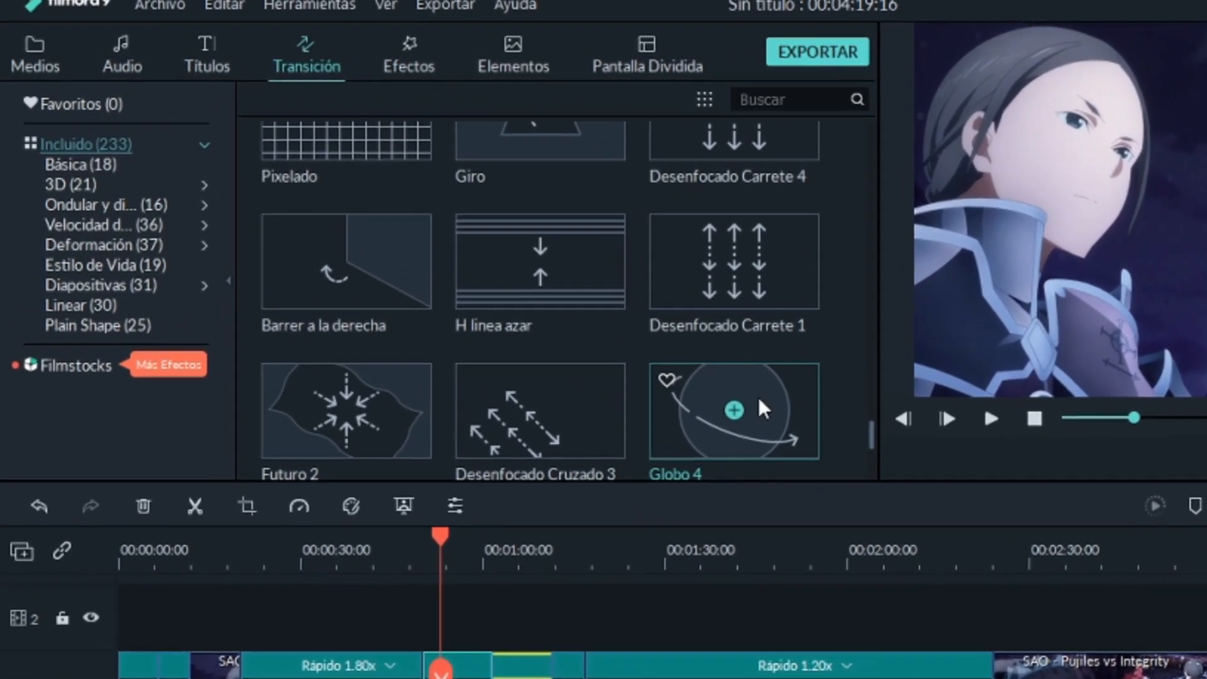
scroll(774, 397, "up", 4)
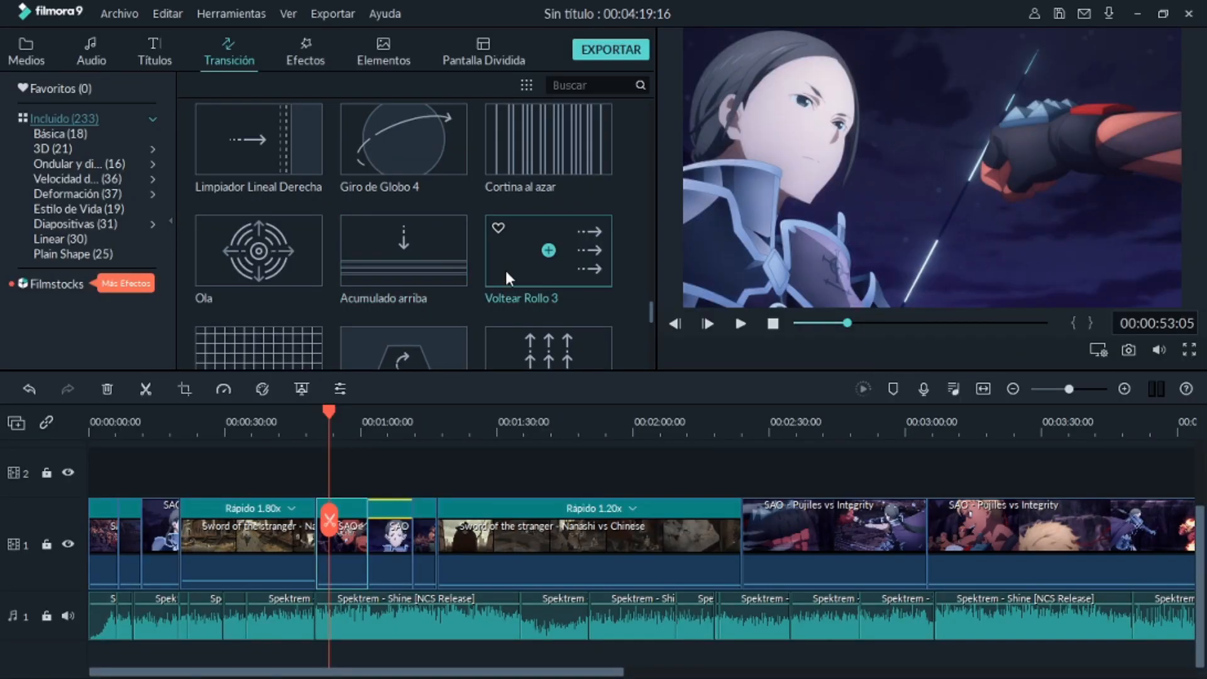
left_click_drag(802, 404, 179, 552)
mouse_move(509, 271)
left_mouse_down()
mouse_move(468, 542)
mouse_move(433, 545)
left_mouse_up()
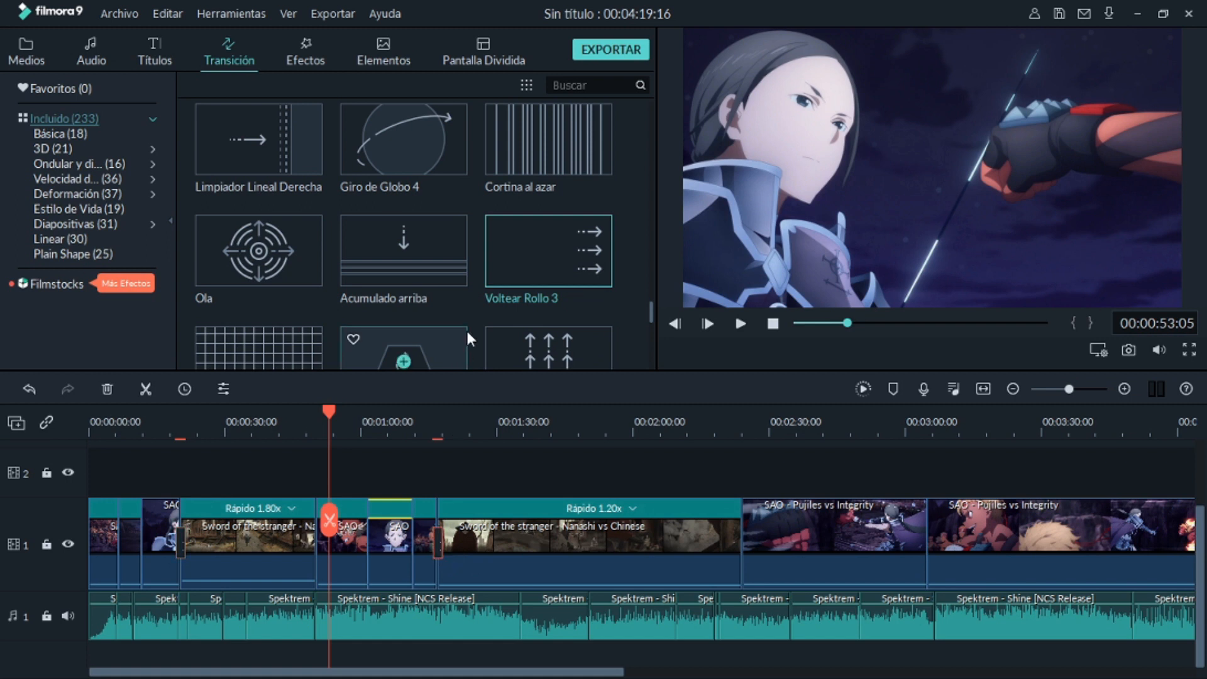
left_click_drag(497, 273, 742, 544)
Preview the transition from the SAO - Pujiles vs Integrity clip into the first Sword of the stranger clip
left_click_drag(1007, 436, 903, 440)
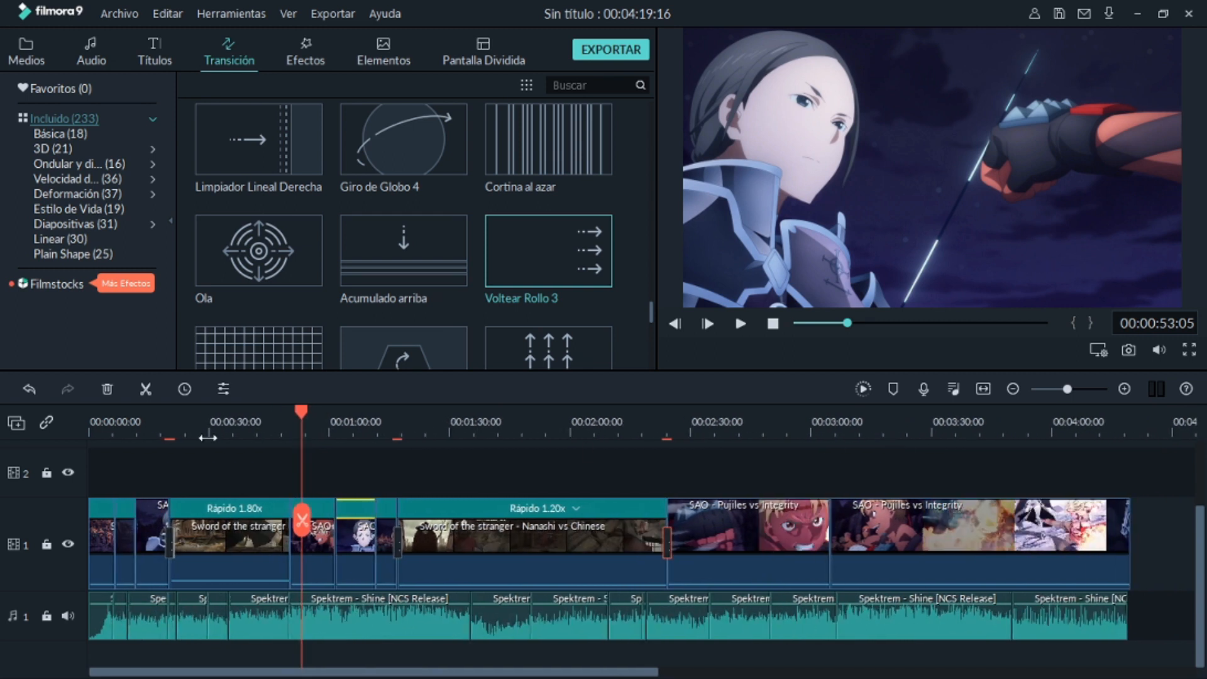
left_click(162, 423)
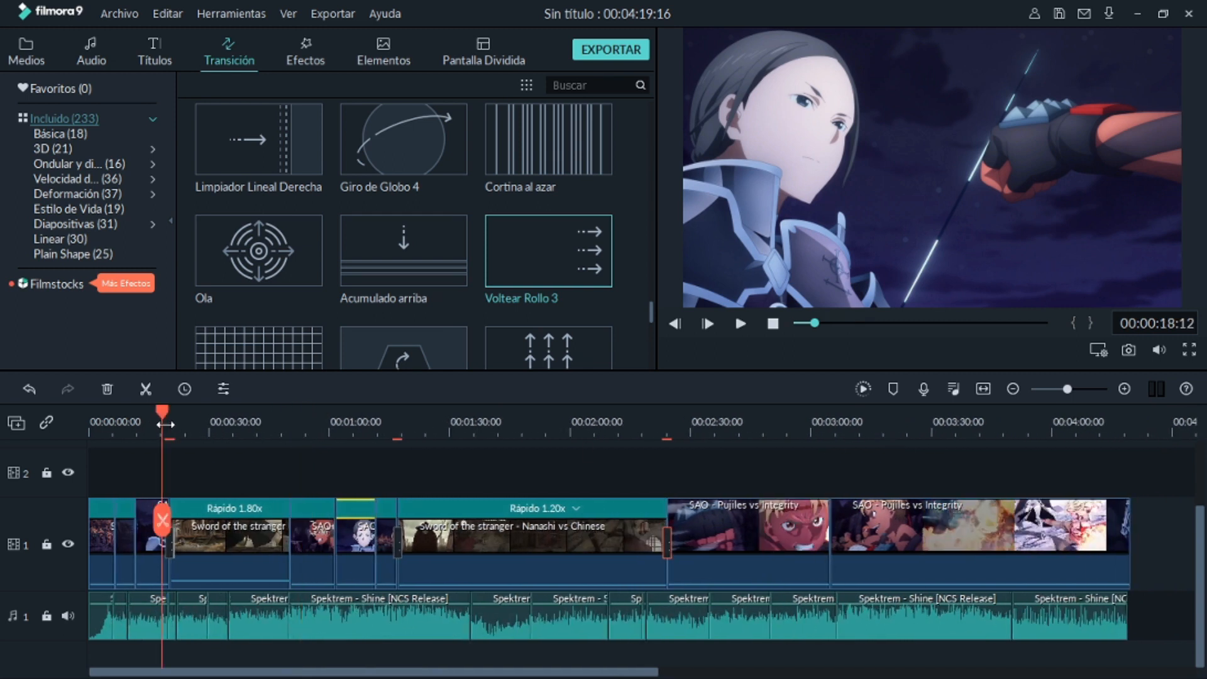
key("space")
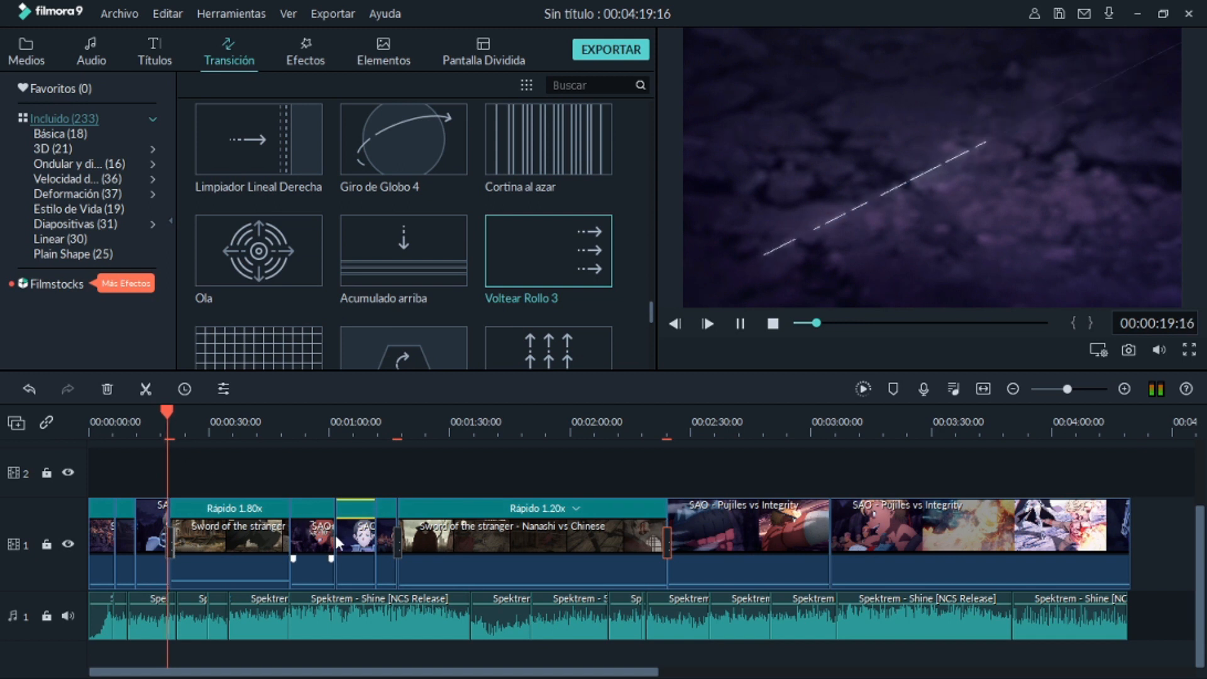
key("space")
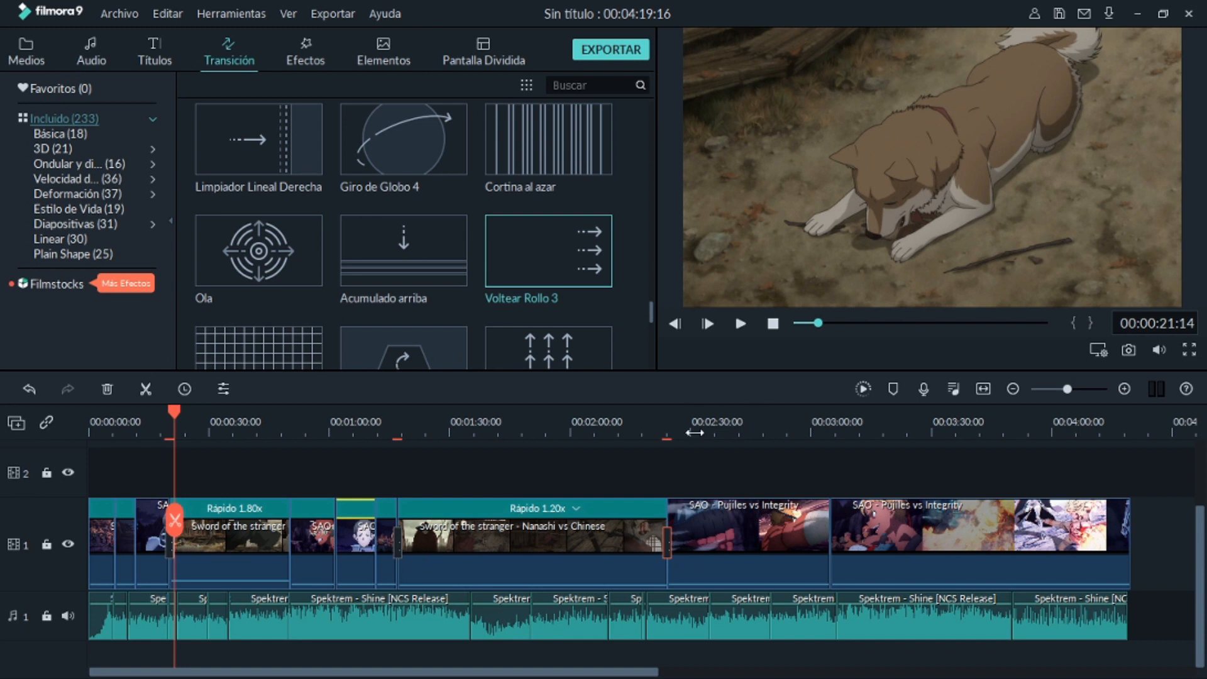
Try to extend the transition before the first Sword of the stranger clip further back over the SAO clip and replay it
left_click_drag(742, 424, 845, 428)
left_click_drag(129, 424, 623, 422)
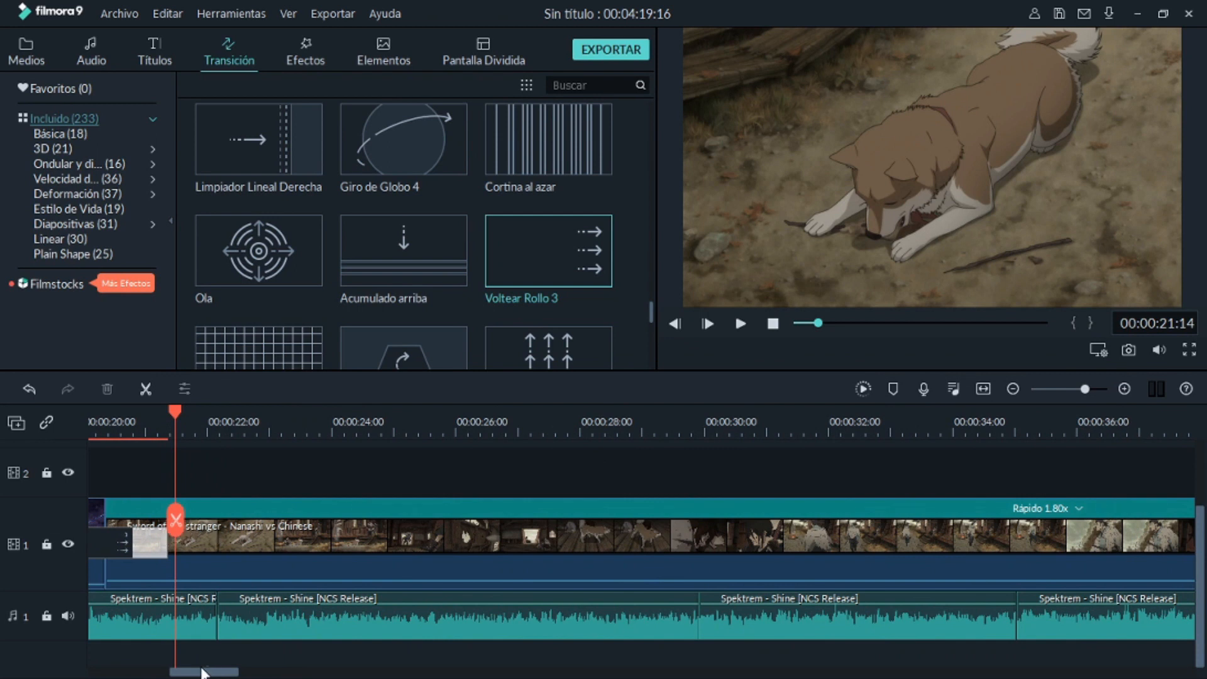
mouse_move(203, 672)
left_mouse_down()
mouse_move(120, 671)
mouse_move(178, 673)
left_mouse_up()
left_click(457, 552)
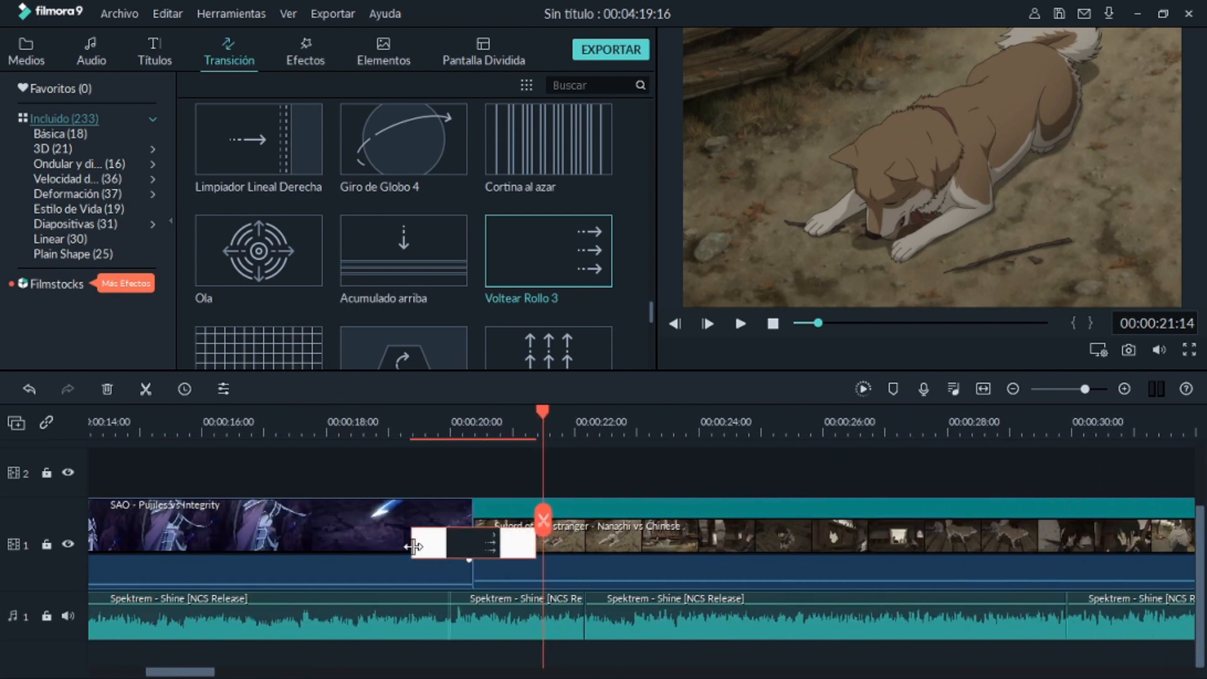
left_click_drag(413, 546, 252, 557)
left_click(394, 424)
key("space")
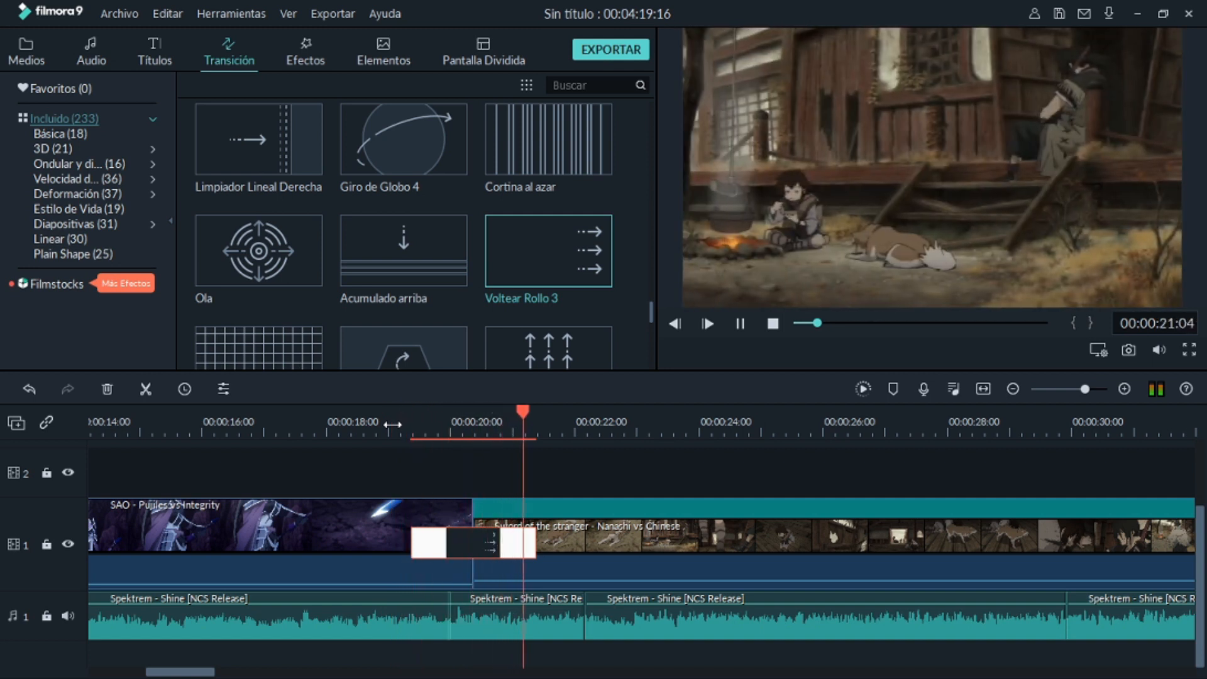
key("space")
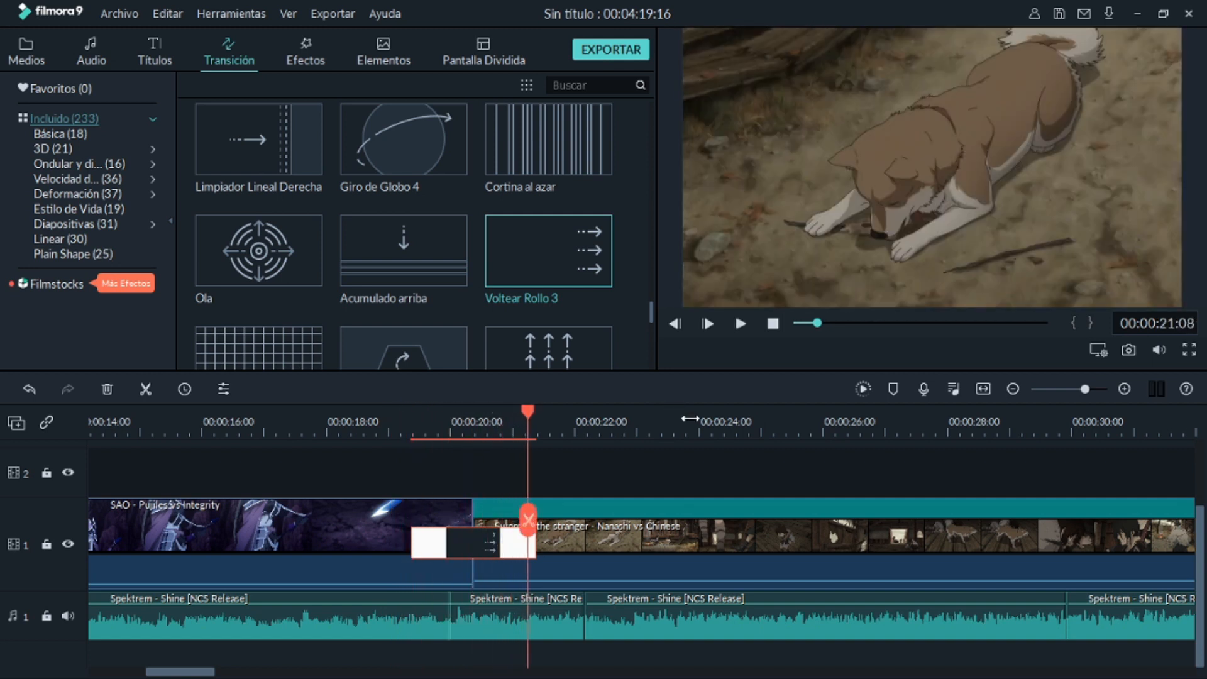
Add the Voltear Rollo 3 transition between the first Sword of the stranger clip and the following 1.80x SAO - Pujiles vs Integrity clip
scroll(685, 420, "down", 5)
left_click_drag(510, 422, 485, 421)
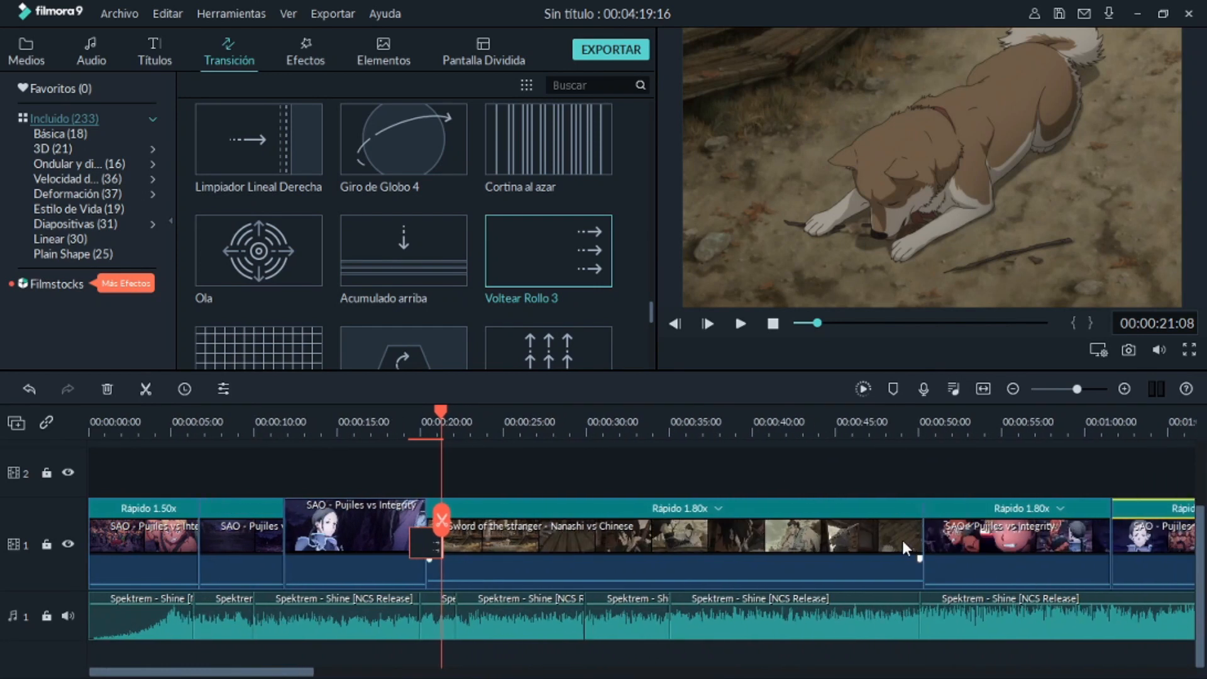
left_click_drag(567, 259, 950, 497)
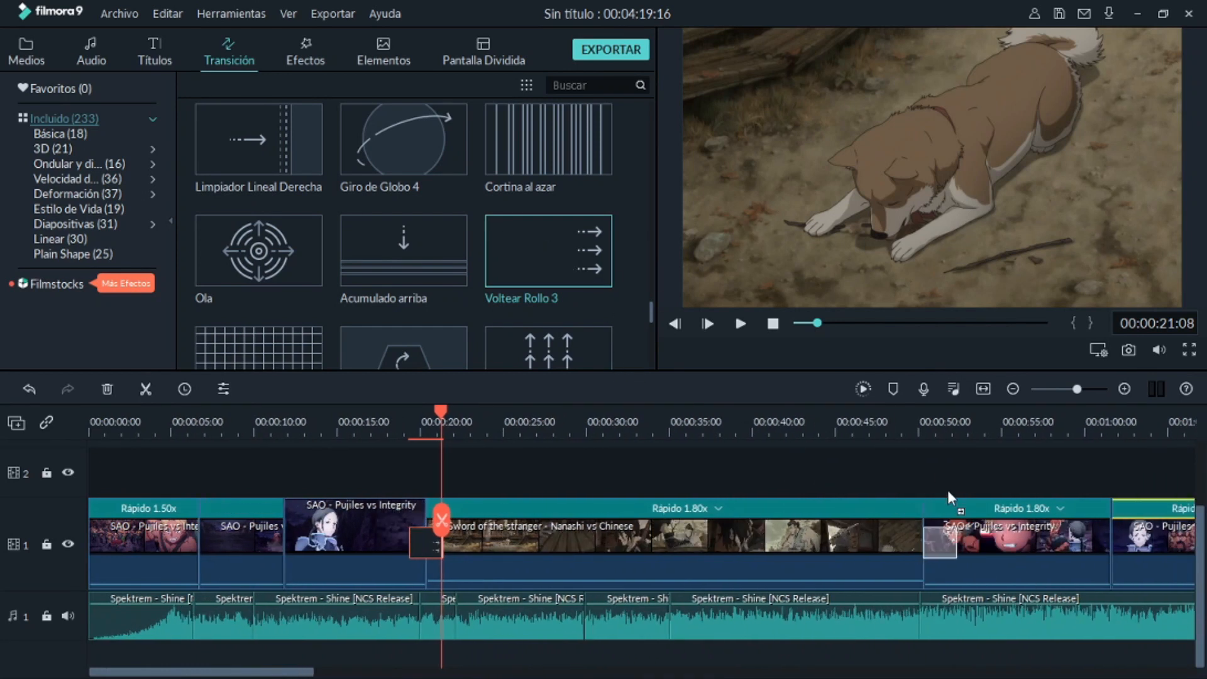
left_click_drag(926, 543, 919, 545)
left_click_drag(307, 672, 202, 651)
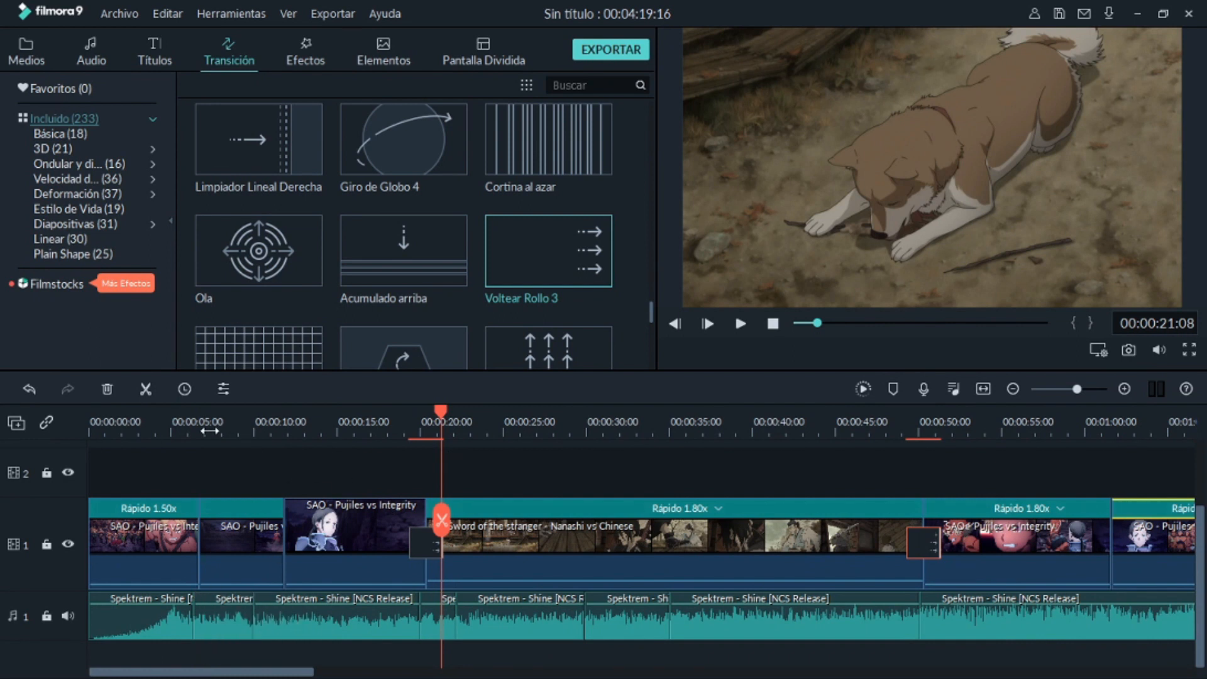
Add a Fade transition between the second and third SAO - Pujiles vs Integrity clips and preview it
scroll(498, 198, "up", 10)
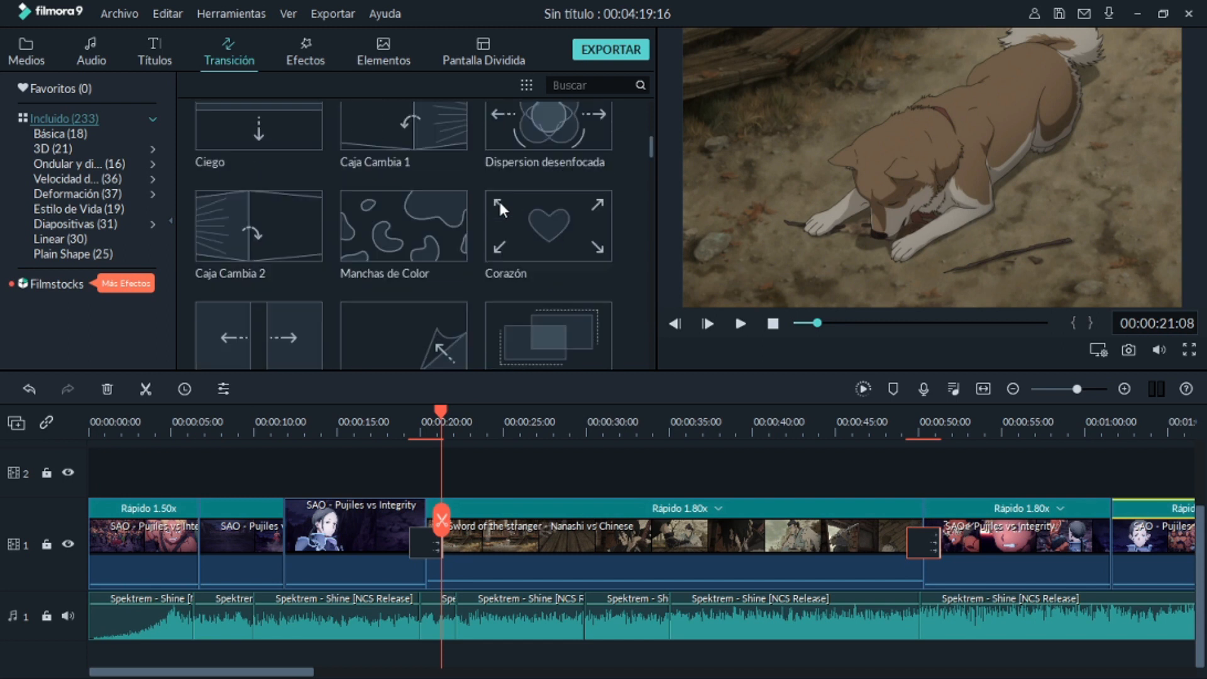
scroll(511, 202, "up", 1)
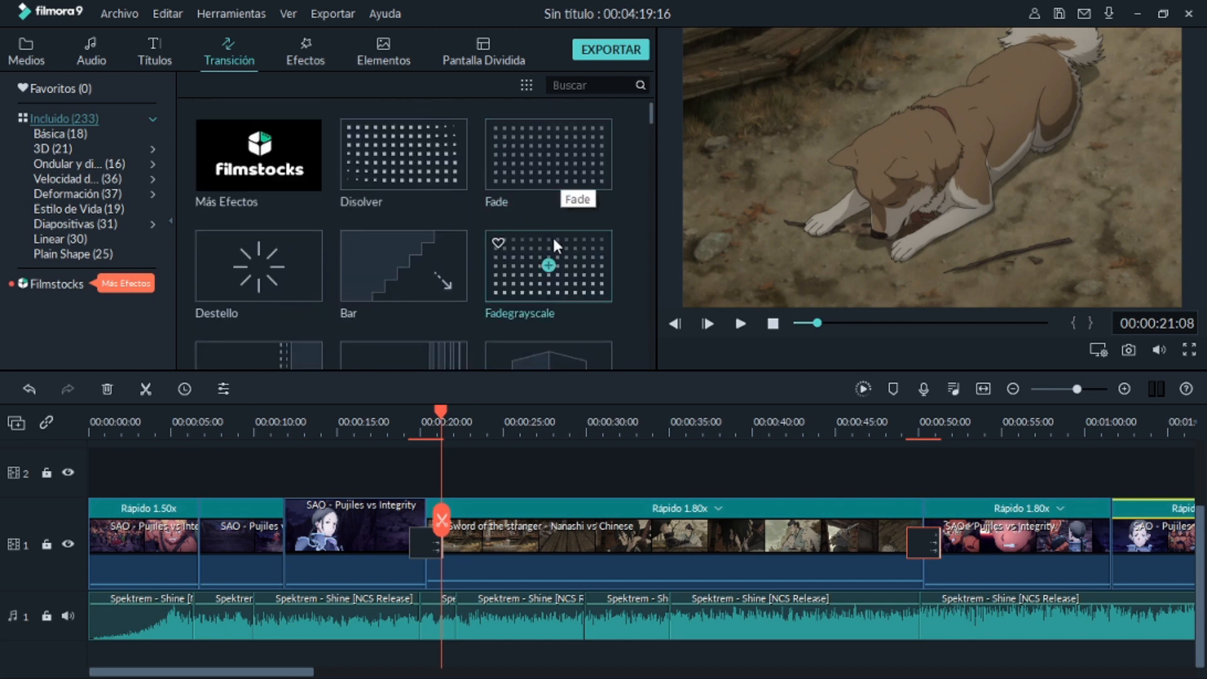
left_click(279, 425)
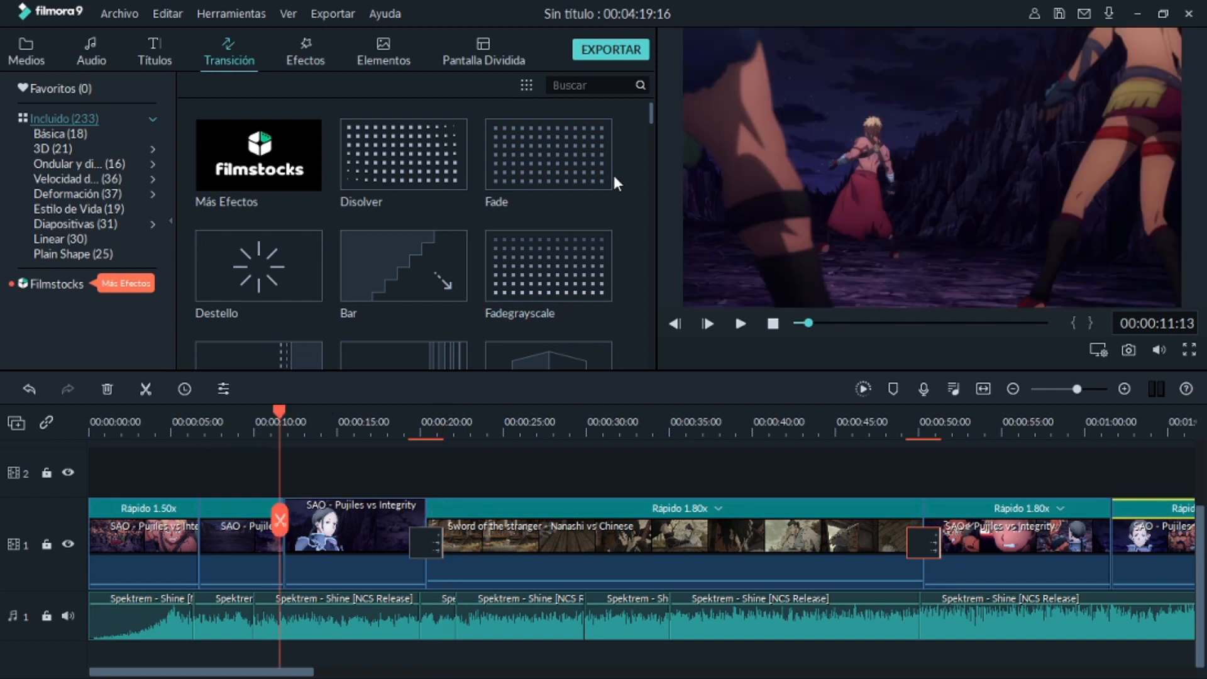
left_click_drag(585, 176, 281, 541)
left_click(261, 432)
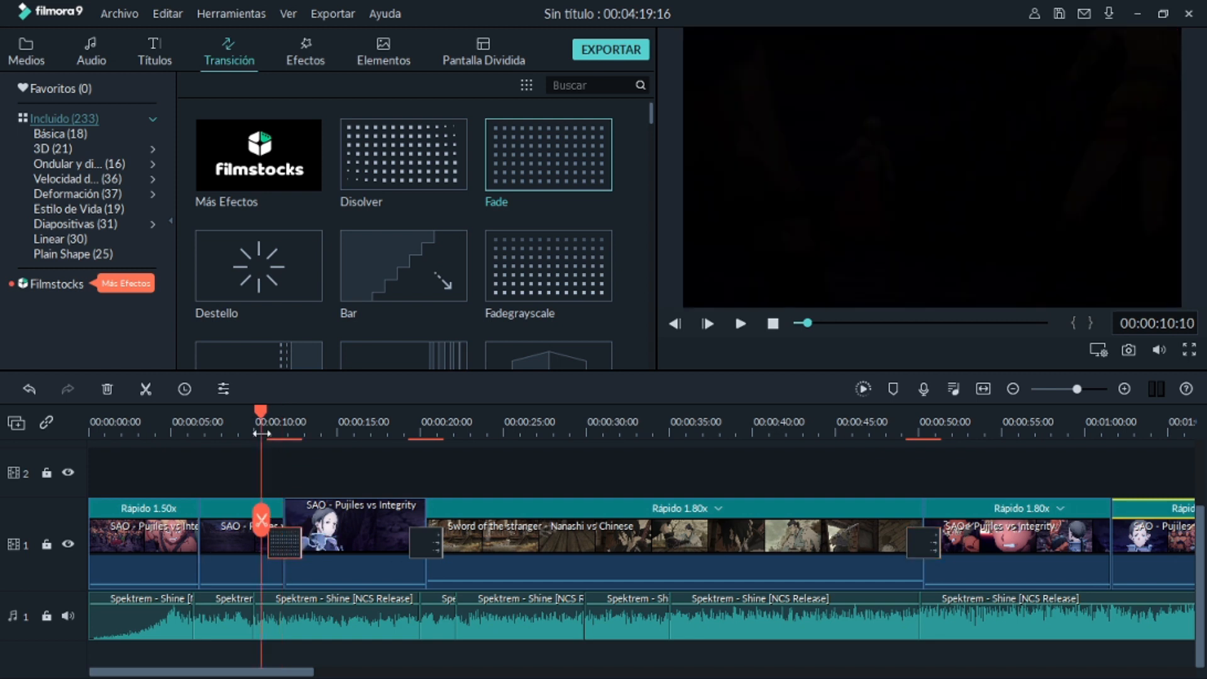
key("space")
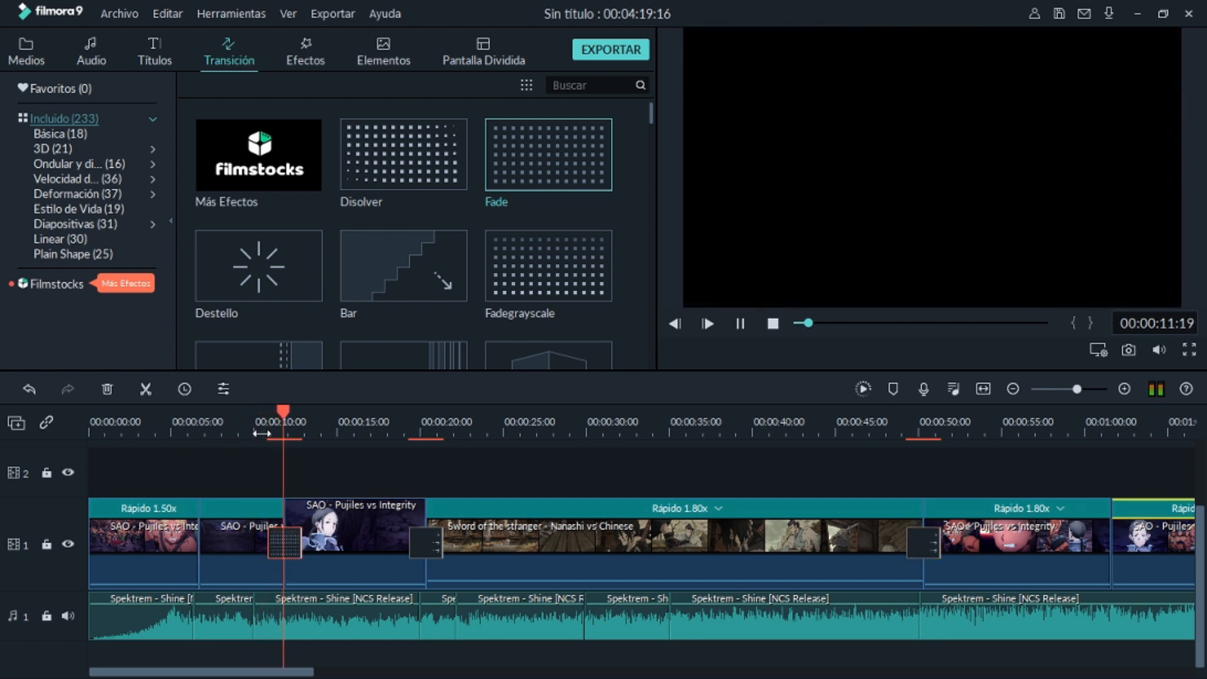
key("space")
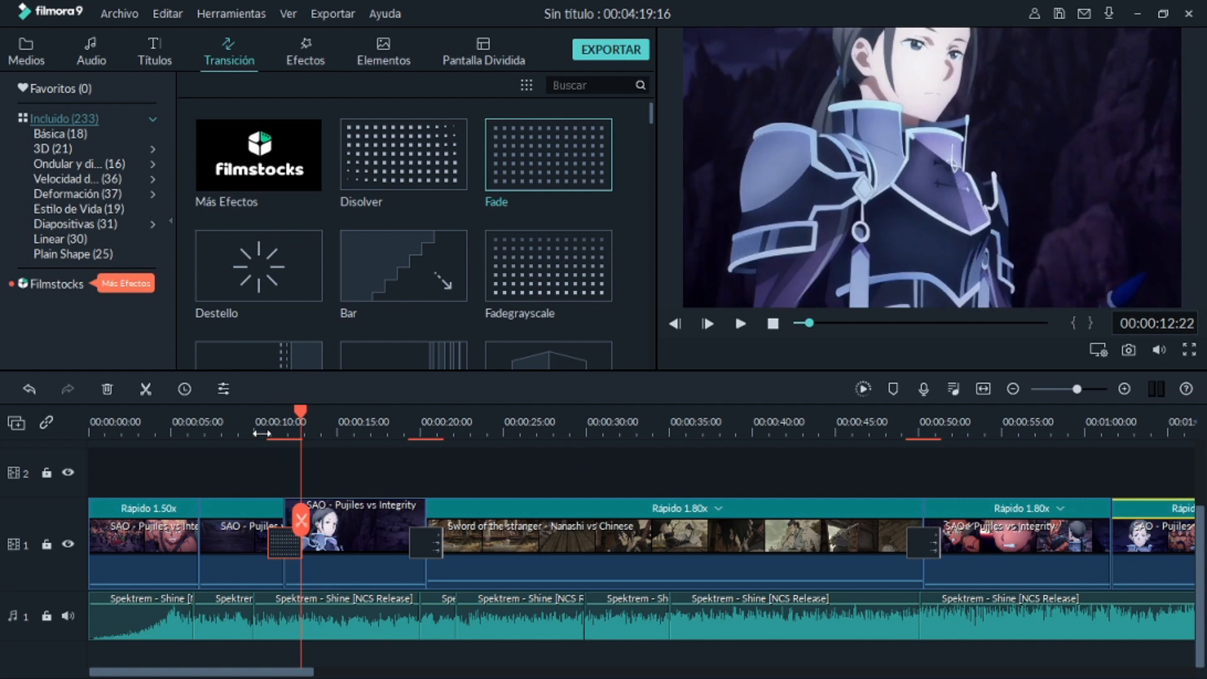
Add Fade transitions between the 1.80x and 1.60x SAO - Pujiles vs Integrity clips and between the last two SAO clips
left_click(279, 557)
key("ctrl+minus")
left_click_drag(542, 168, 640, 557)
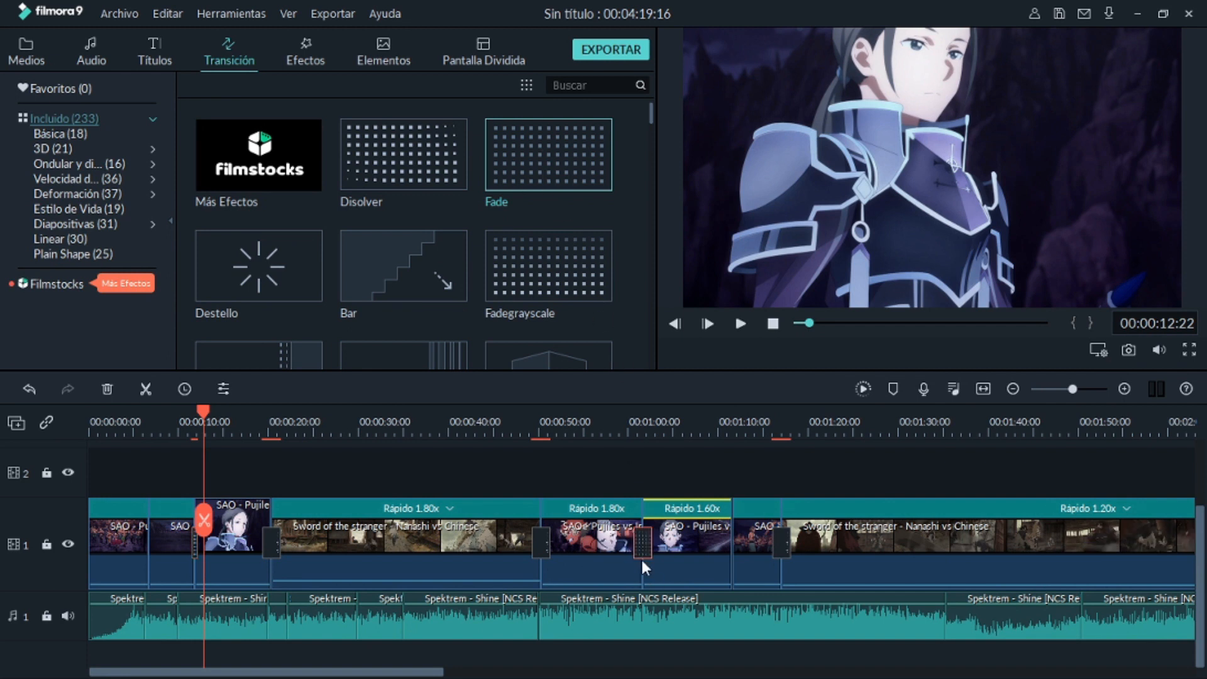
left_click(642, 555)
left_click_drag(428, 672, 801, 672)
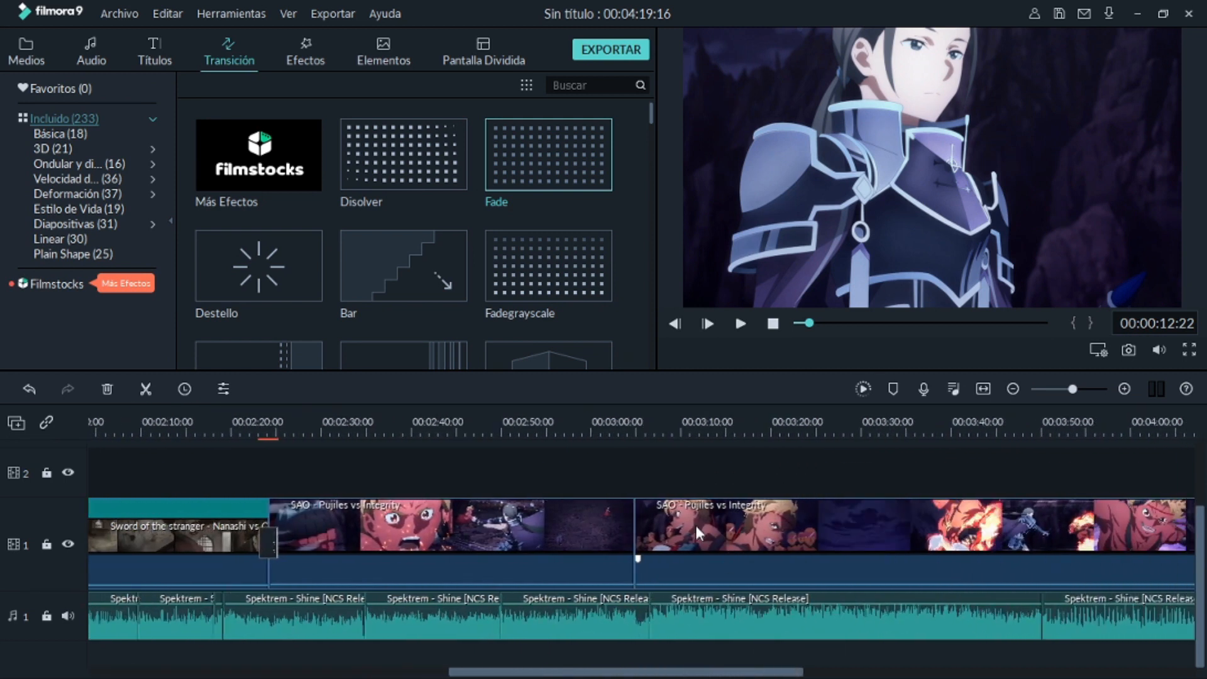
left_click_drag(498, 130, 633, 552)
Replay the transition into the first Sword of the stranger clip and replace it with Caja Cambia 1
left_click_drag(645, 674, 285, 678)
scroll(407, 254, "down", 4)
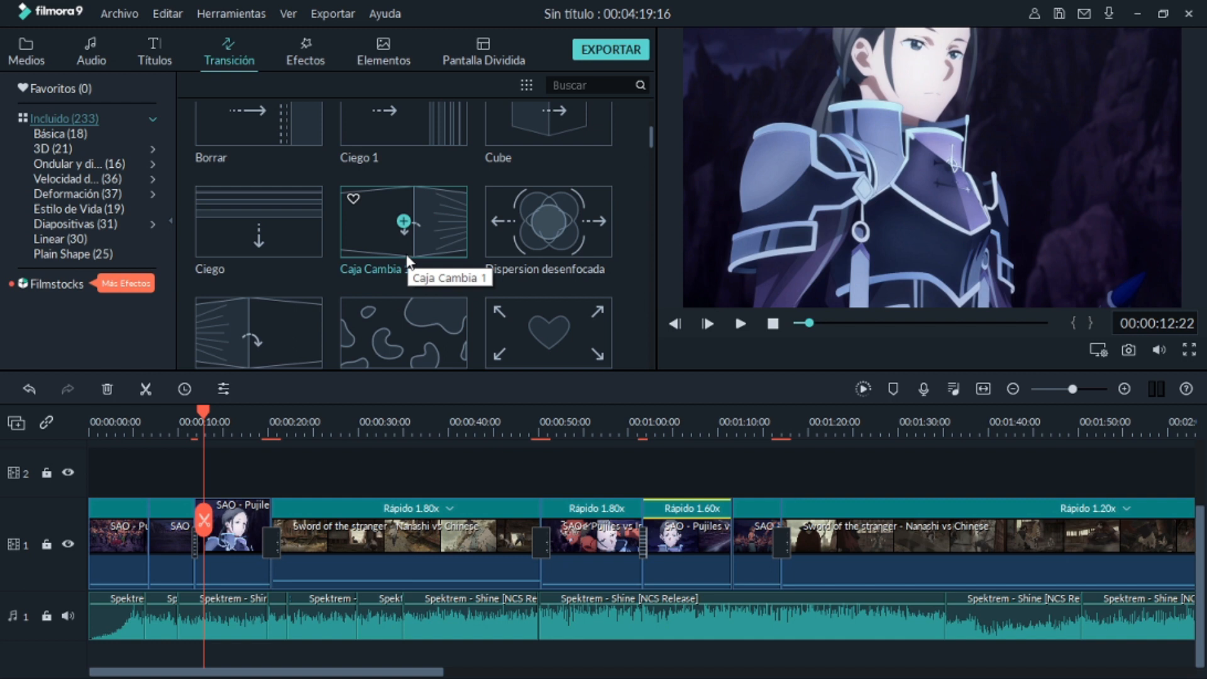
left_click(259, 423)
key("space")
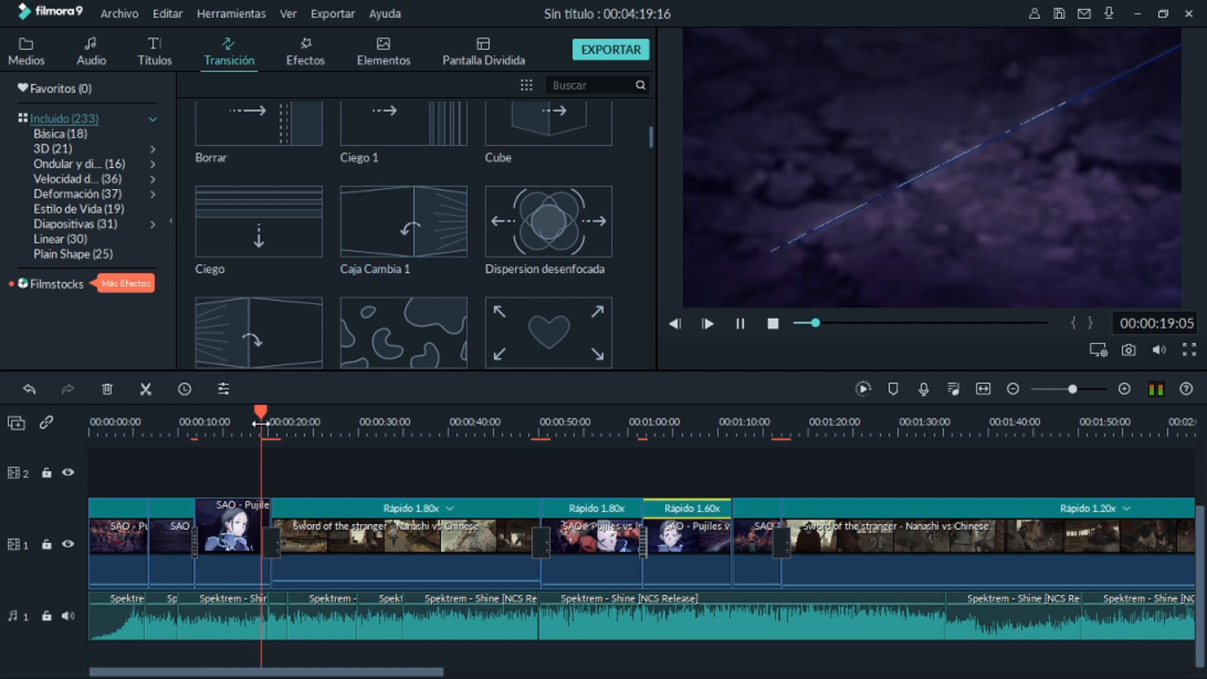
key("space")
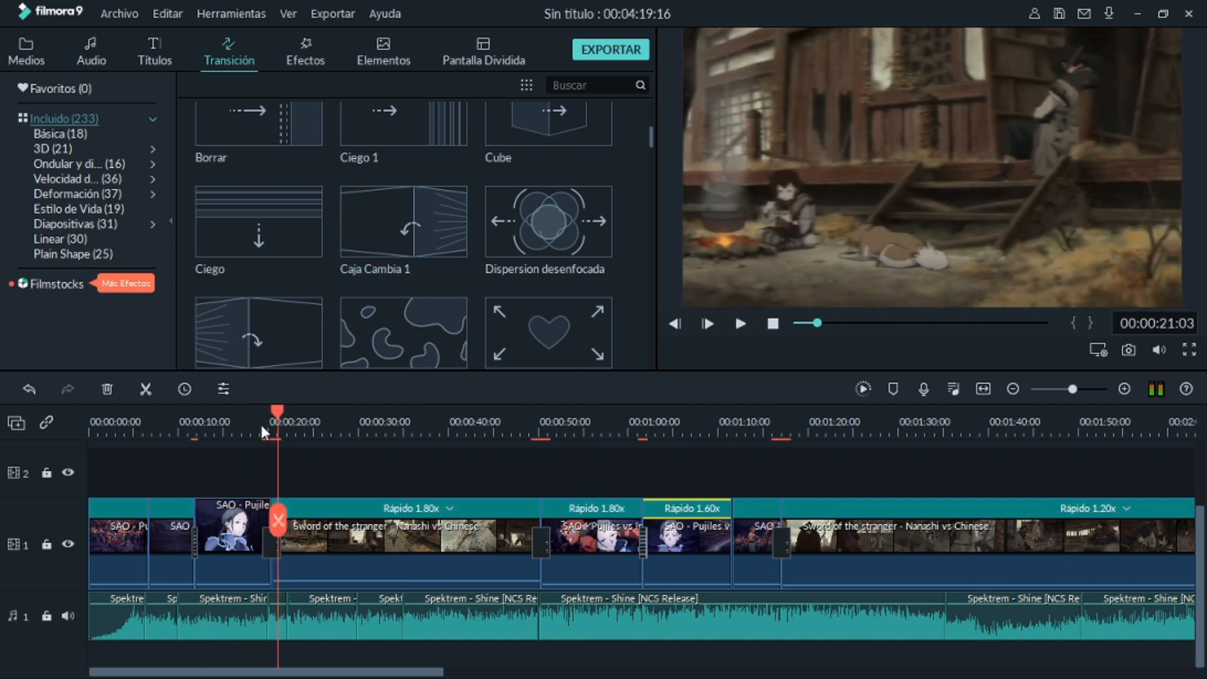
left_click_drag(387, 241, 307, 516)
left_click_drag(527, 533, 263, 544)
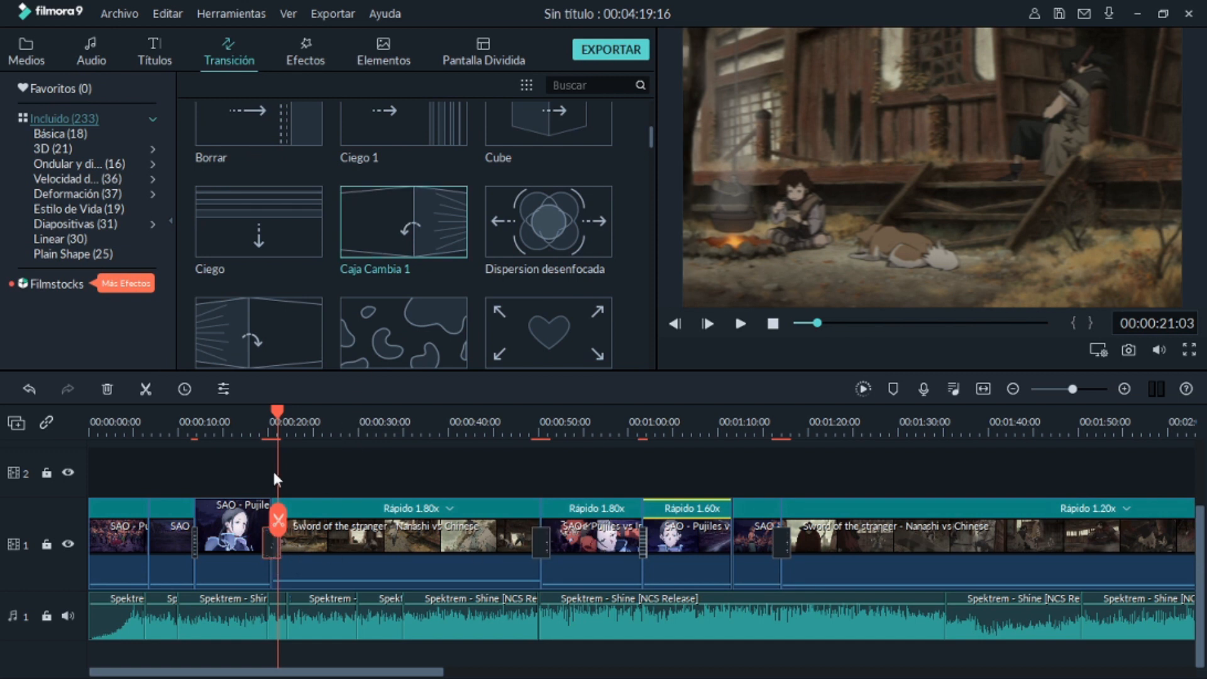
Preview the Caja Cambia 1 transition into the first Sword of the stranger clip
left_click(262, 427)
key("space")
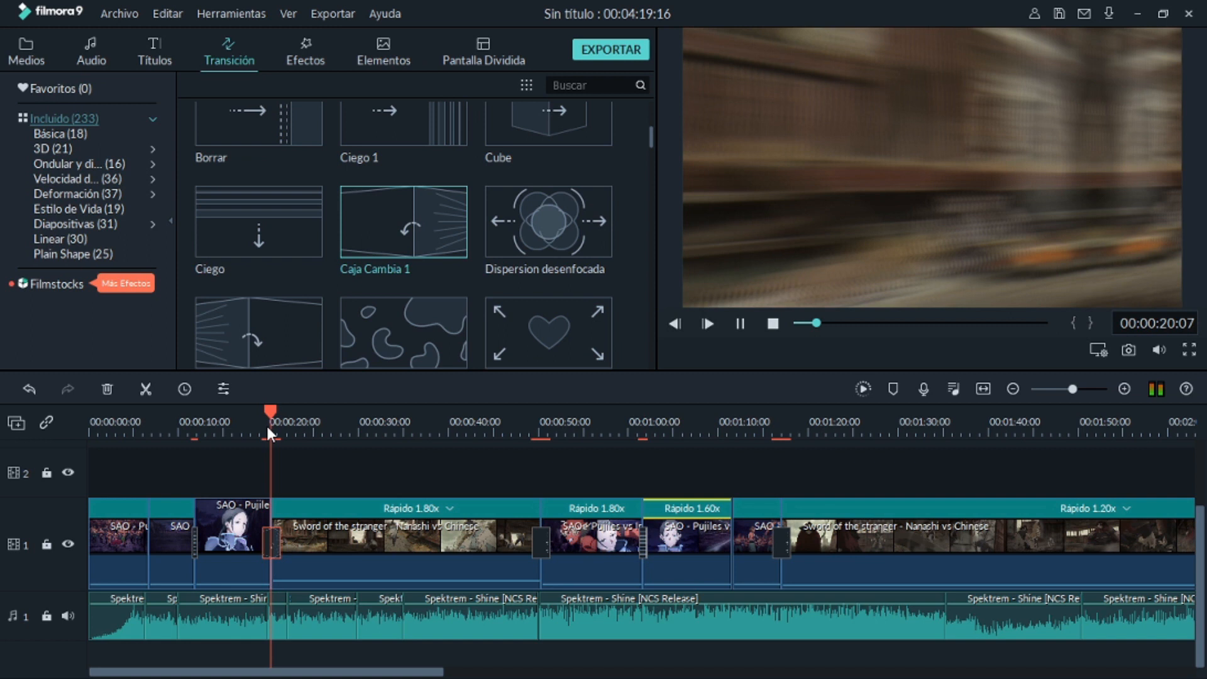
key("space")
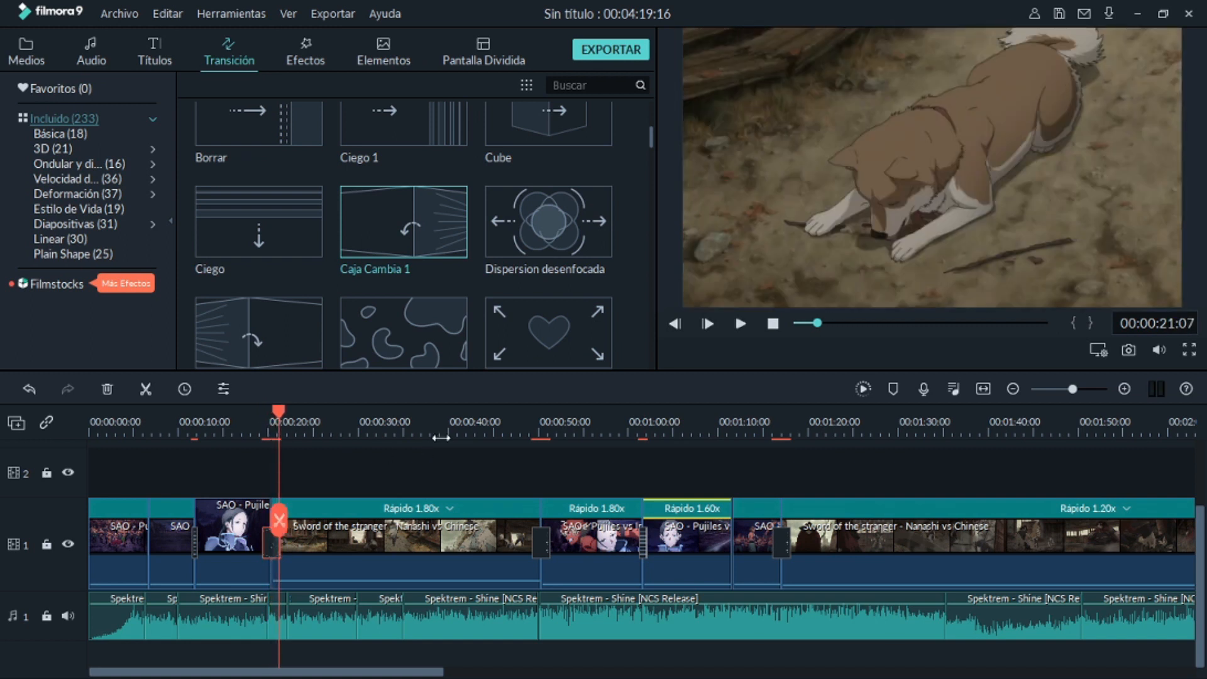
Replace the transition into the first Sword of the stranger clip with Voltear Rollo 3
scroll(440, 286, "down", 3)
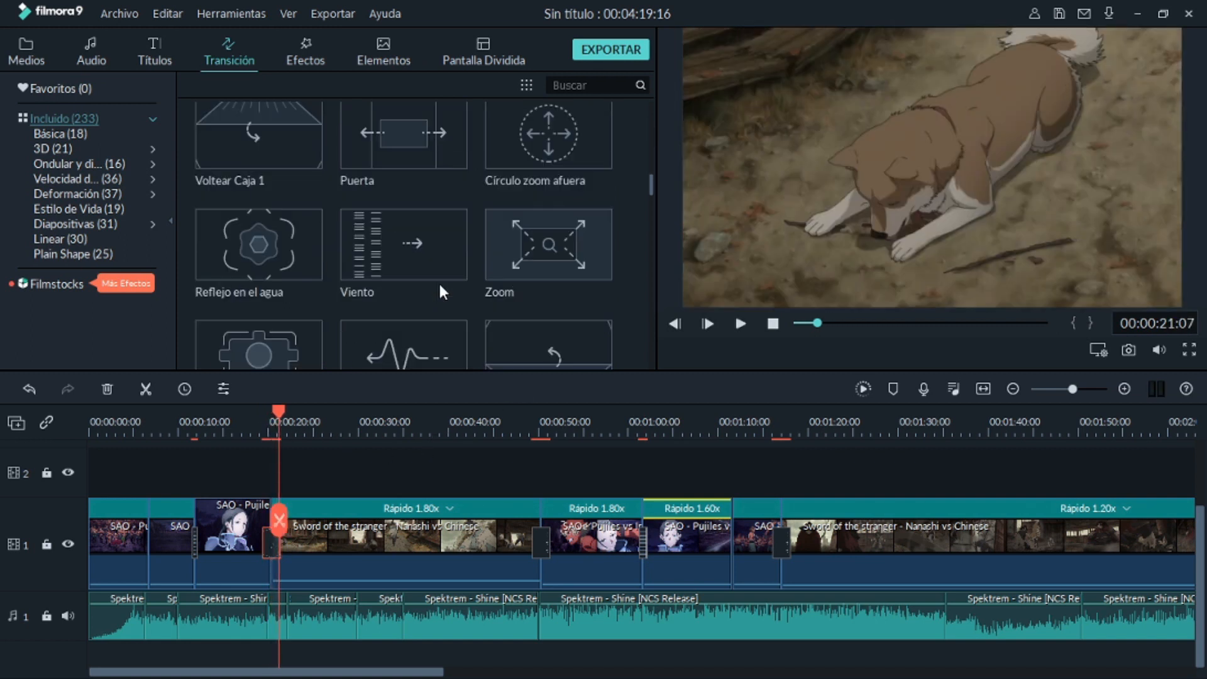
mouse_move(441, 286)
scroll(504, 317, "up", 5)
scroll(505, 317, "down", 2)
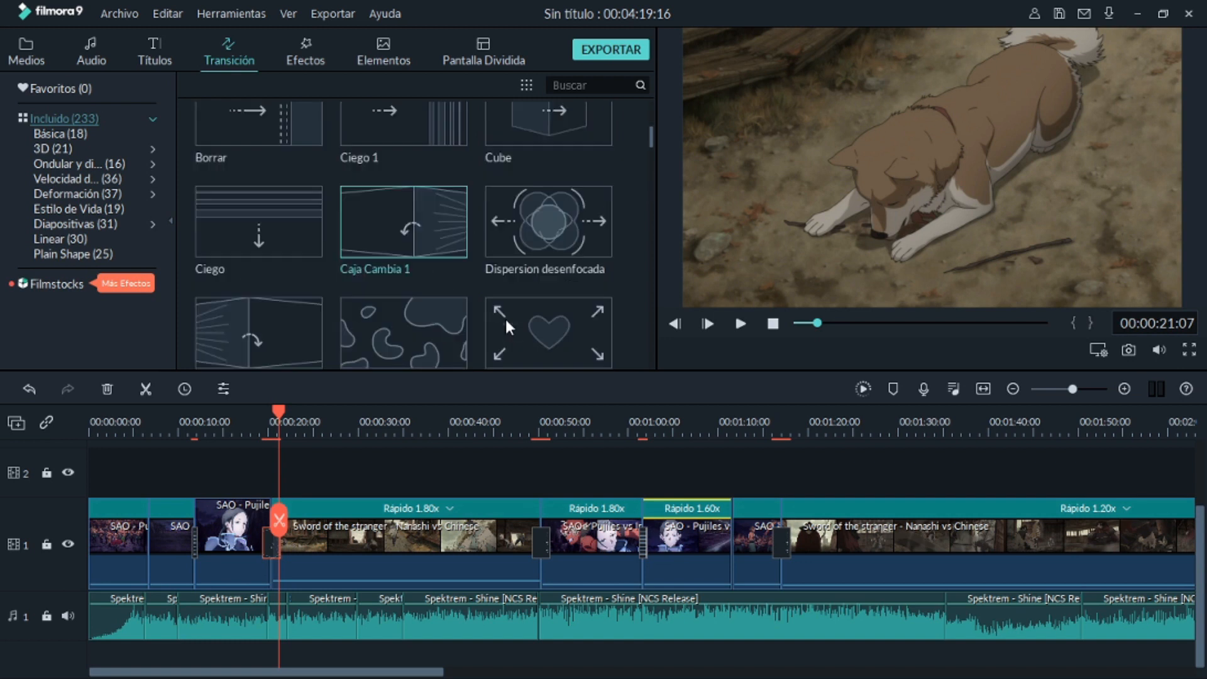
scroll(504, 317, "down", 3)
scroll(504, 317, "down", 3)
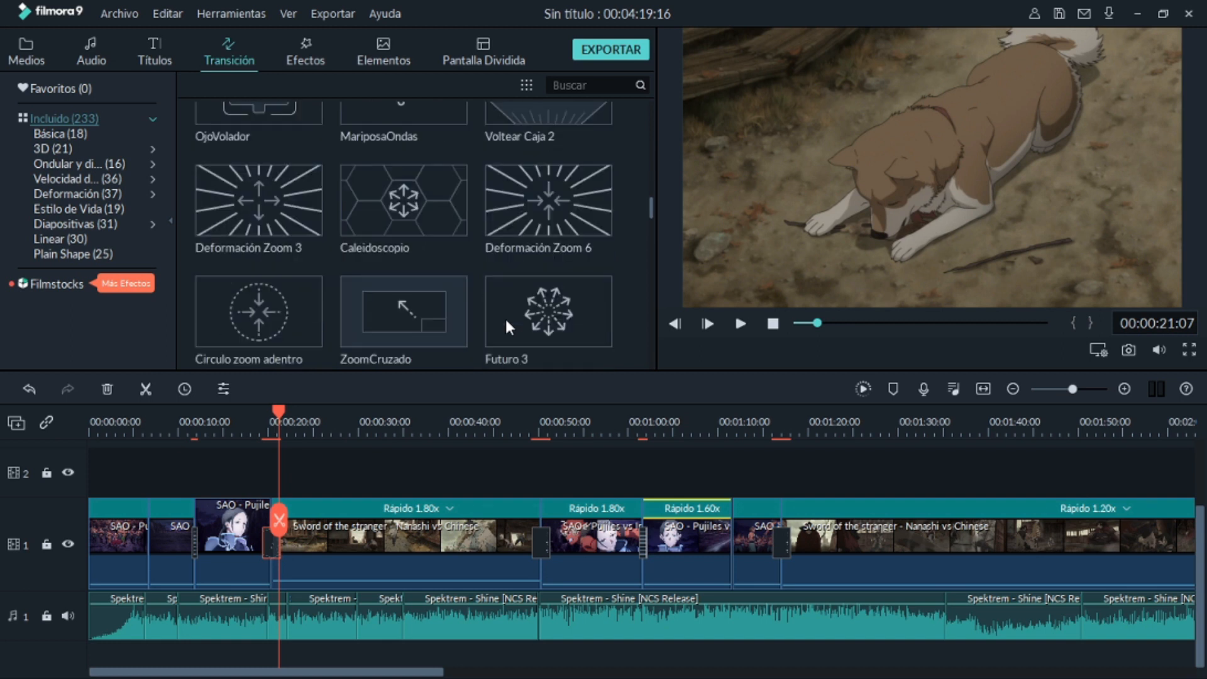
scroll(506, 325, "down", 3)
scroll(505, 317, "down", 3)
scroll(504, 317, "down", 3)
scroll(505, 317, "up", 3)
scroll(504, 316, "down", 3)
scroll(504, 317, "up", 3)
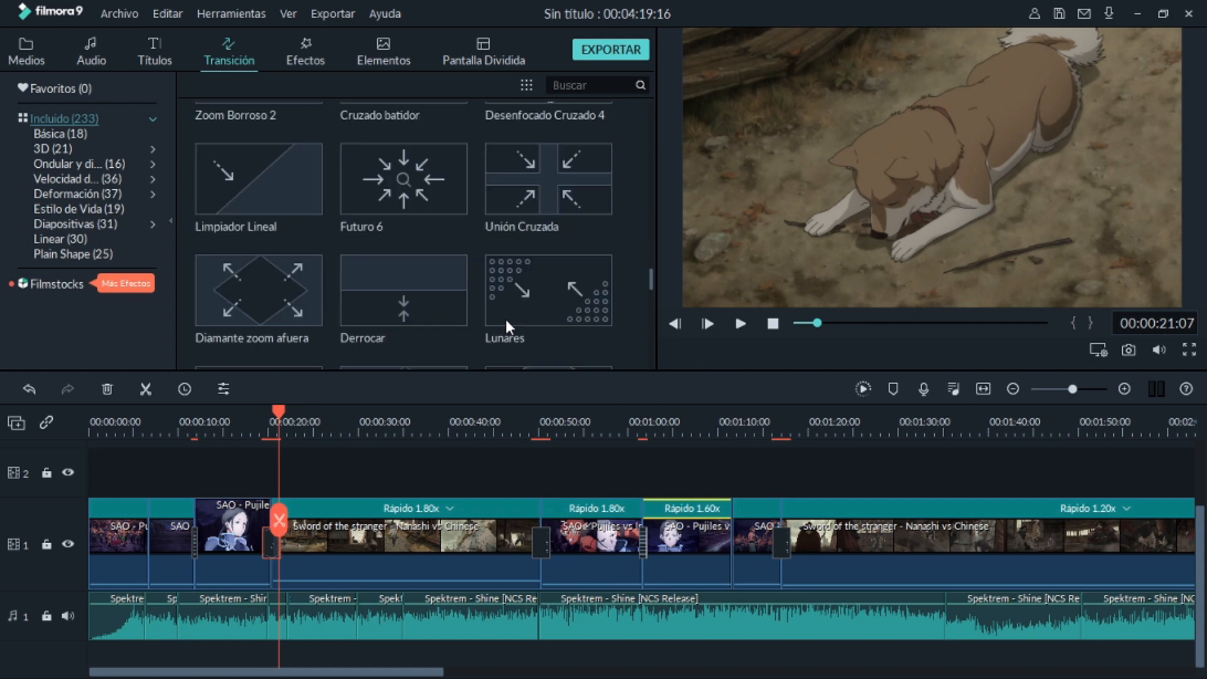
scroll(506, 316, "down", 3)
scroll(509, 323, "down", 3)
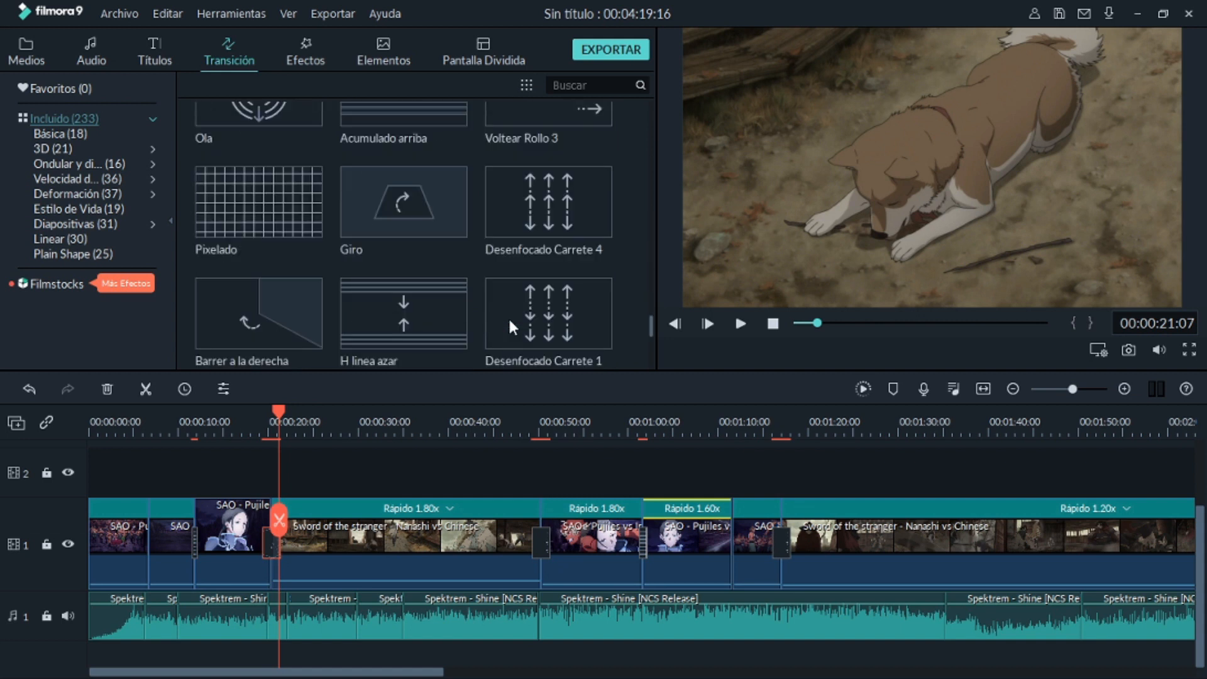
left_click_drag(503, 116, 331, 511)
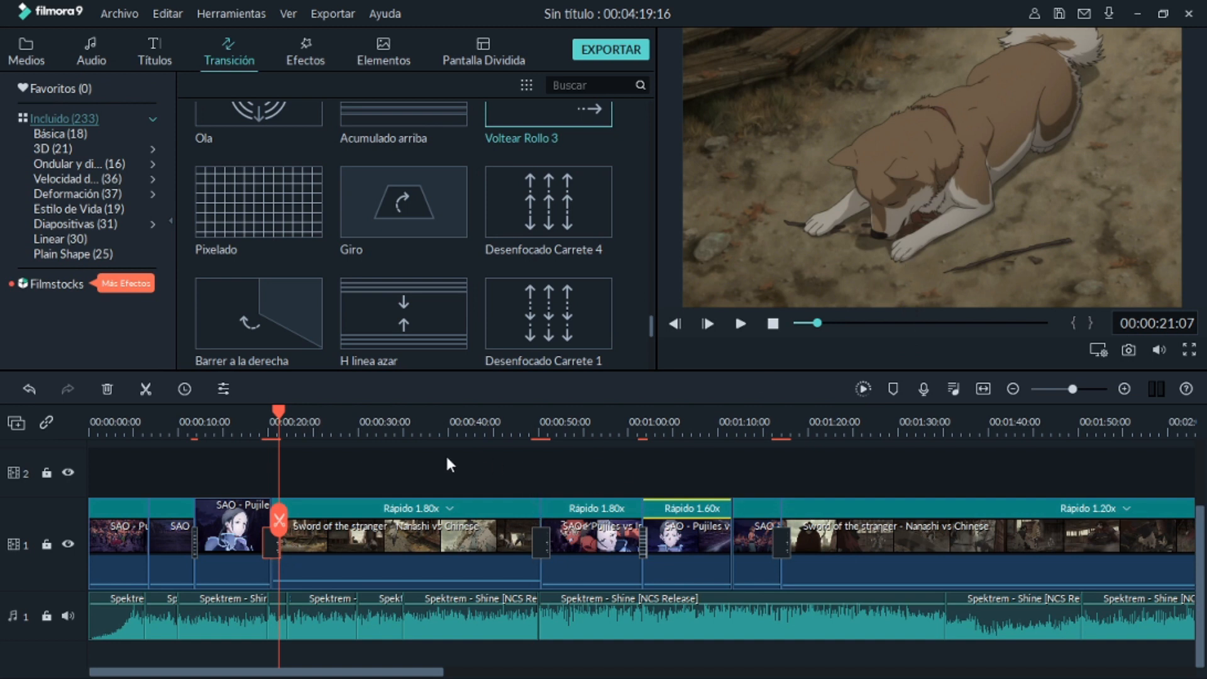
Go to about 30 seconds in the first Sword of the stranger clip and browse the included effects library
left_click(357, 425)
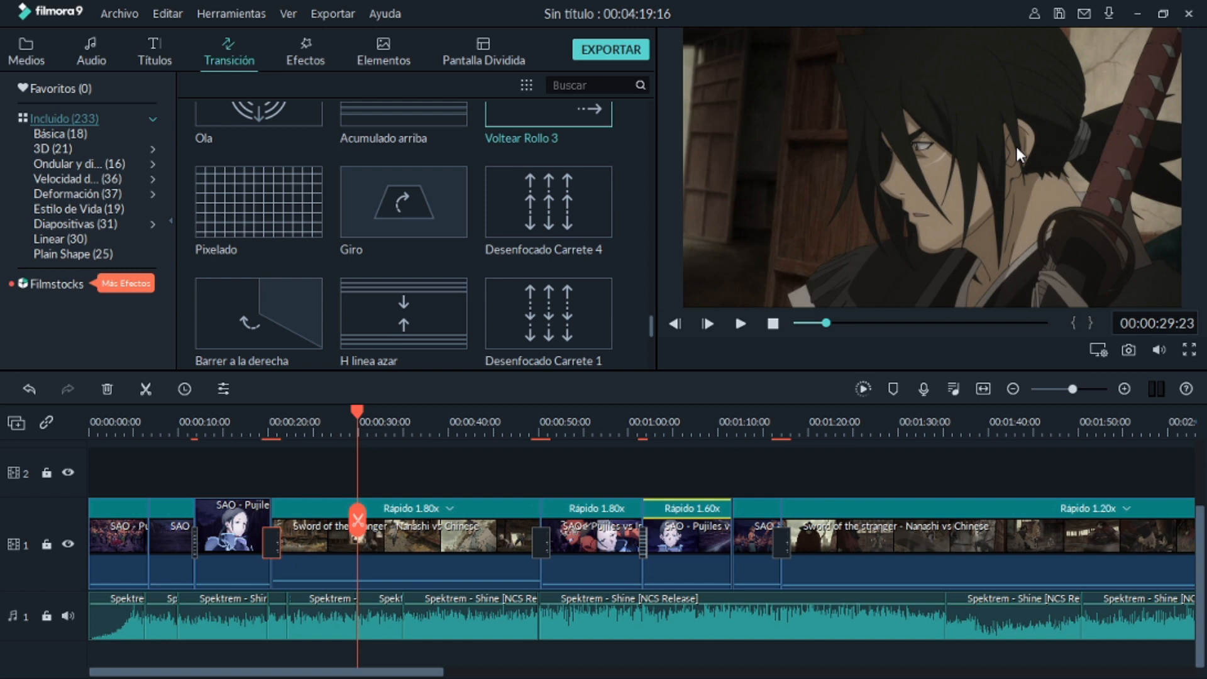
left_click(308, 52)
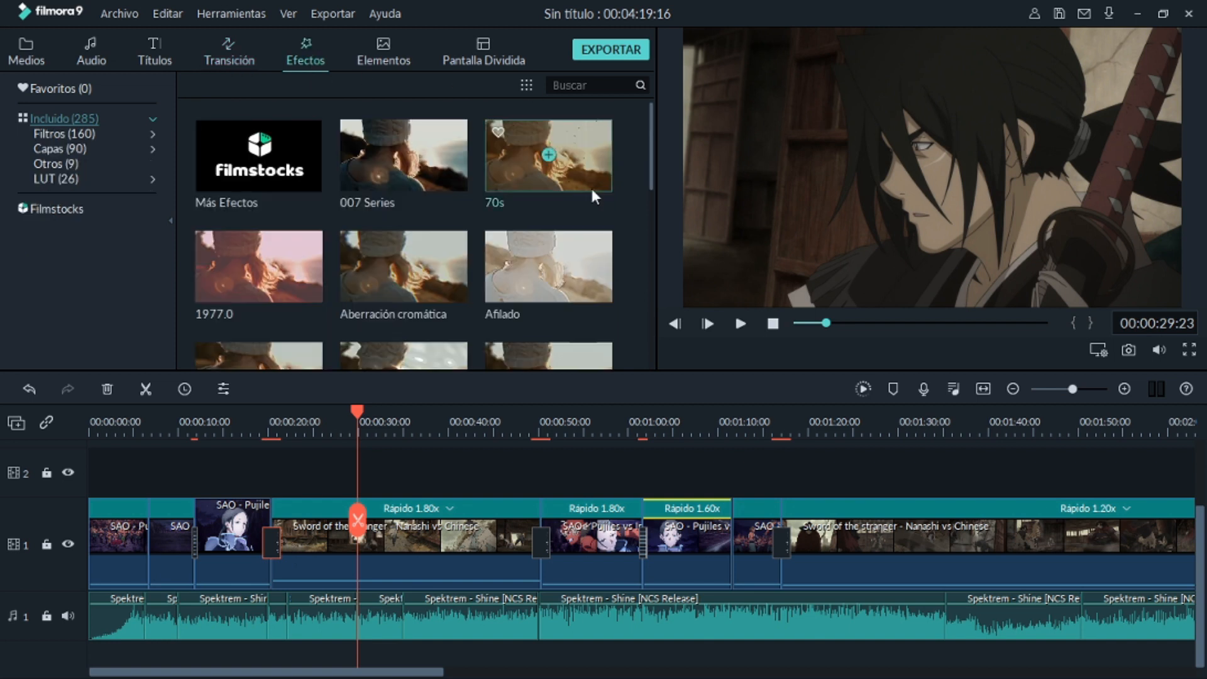
scroll(501, 259, "down", 5)
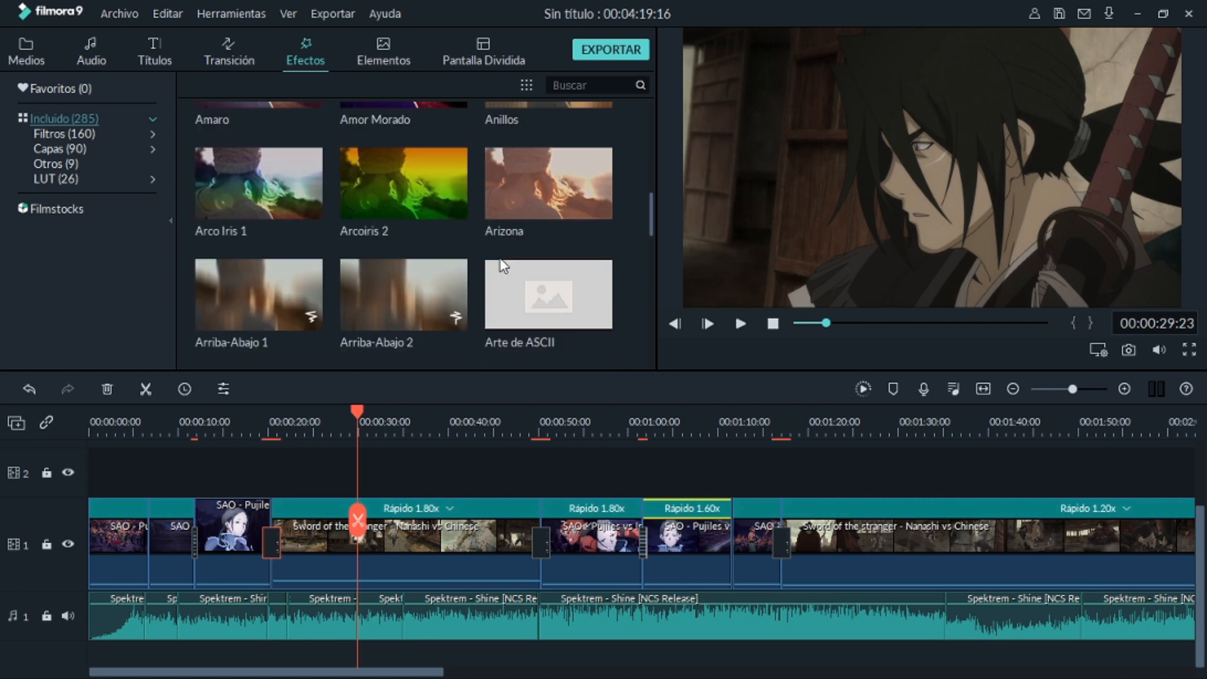
scroll(500, 259, "down", 5)
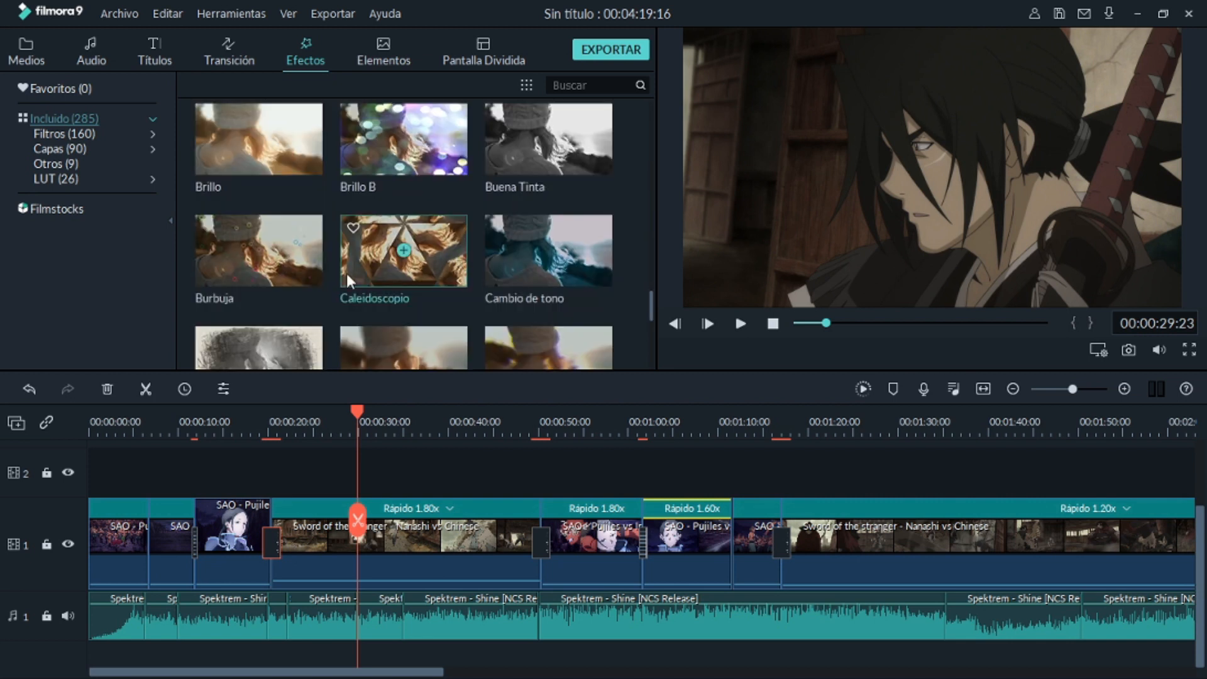
scroll(377, 339, "down", 5)
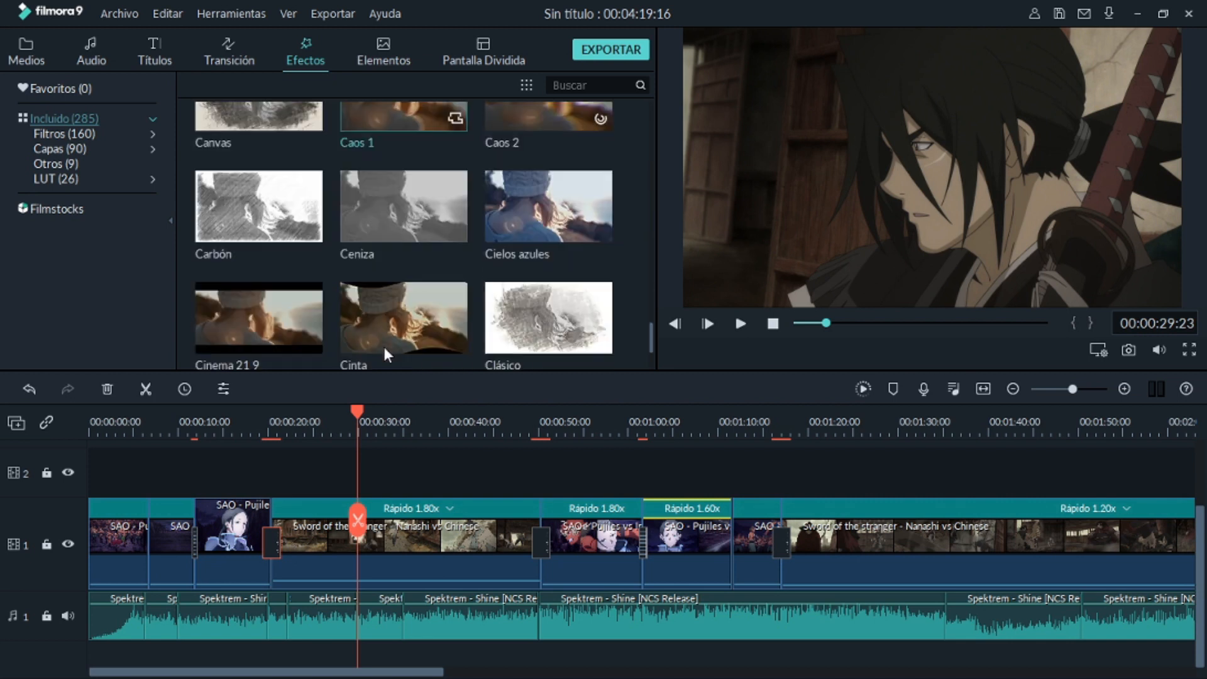
scroll(384, 353, "down", 3)
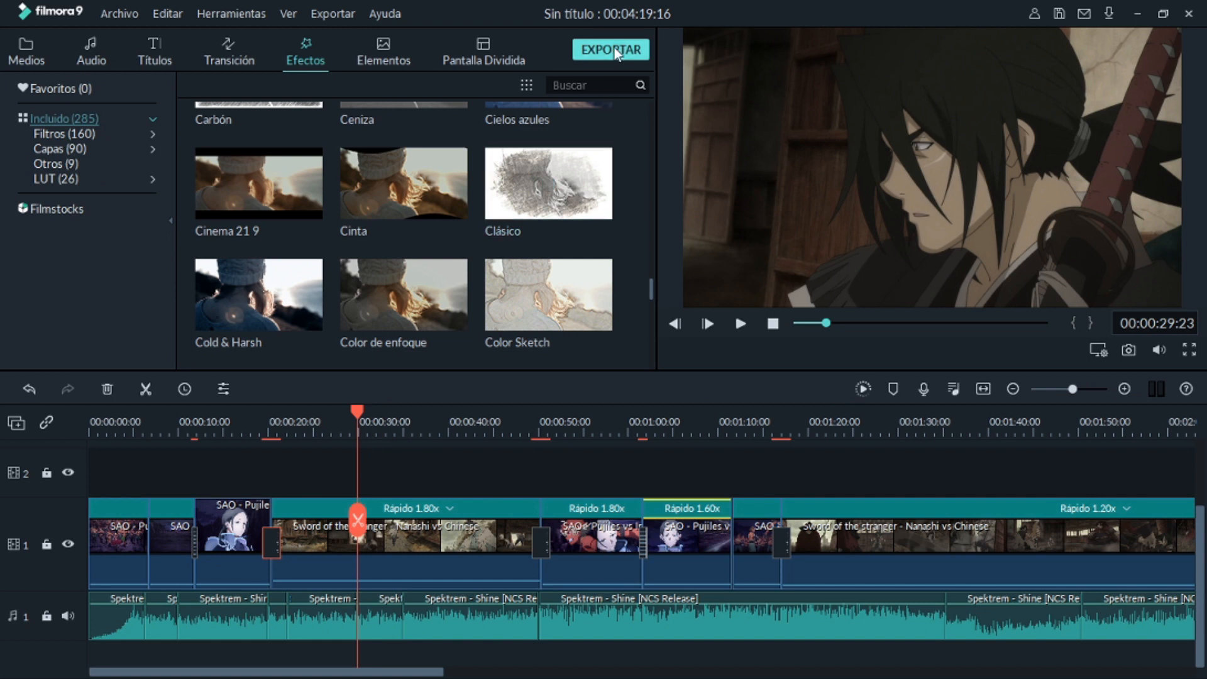
Export the project to the desktop as an MP4 video named "AMV - espadas"
key("ctrl+e")
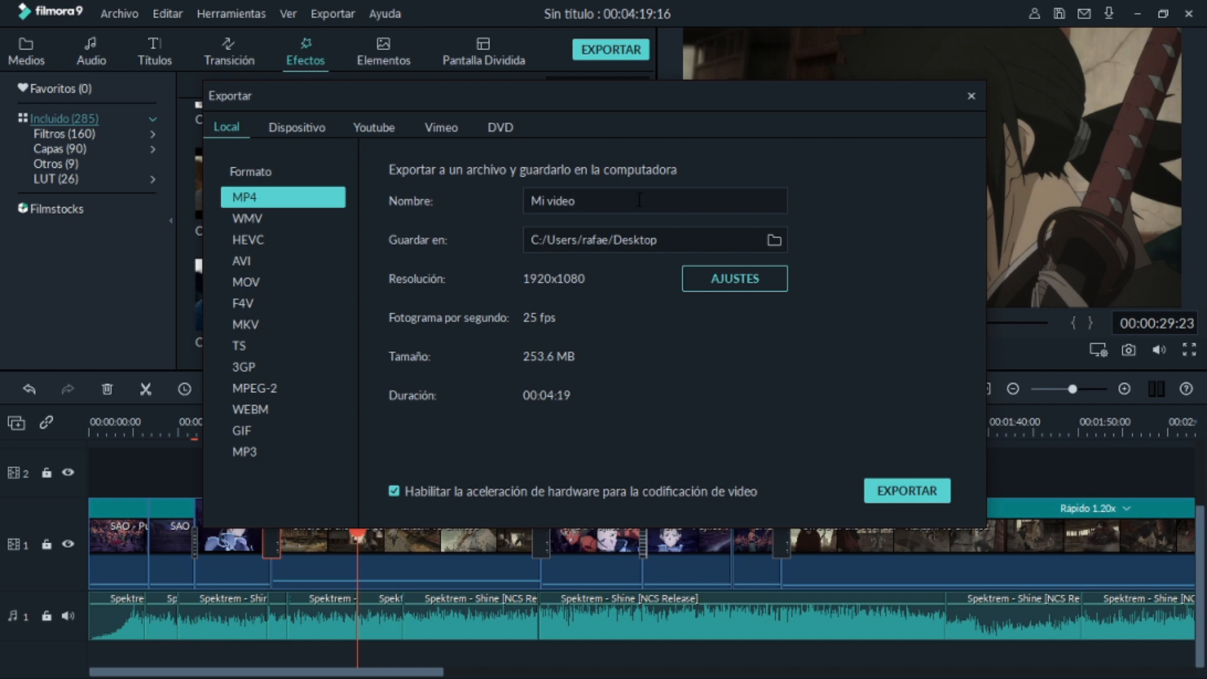
left_click_drag(640, 200, 372, 200)
key("Caps_Lock")
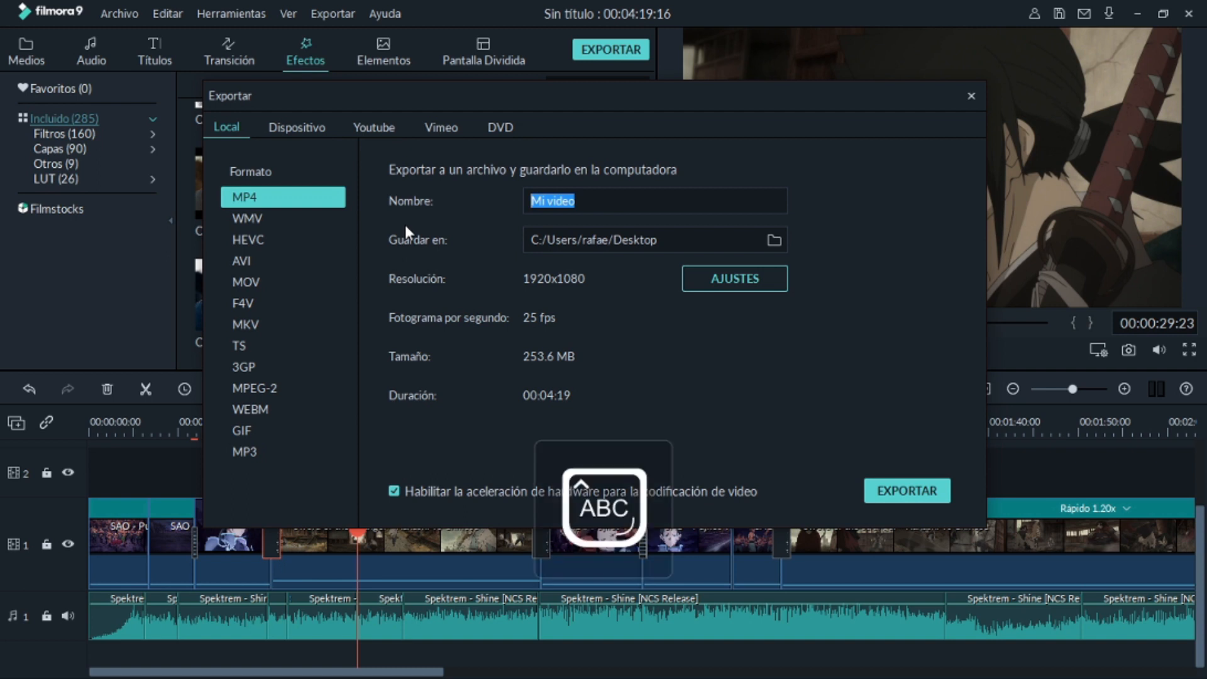
type("AMV")
key("Caps_Lock")
type("- espadas")
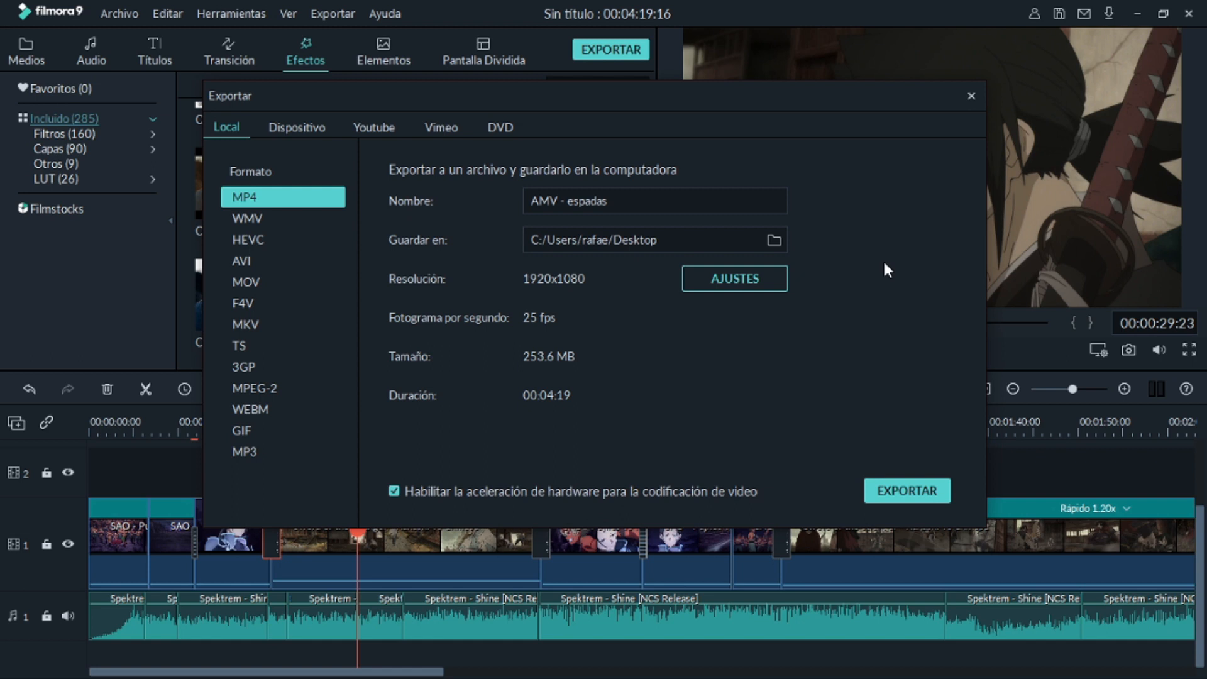
left_click(908, 491)
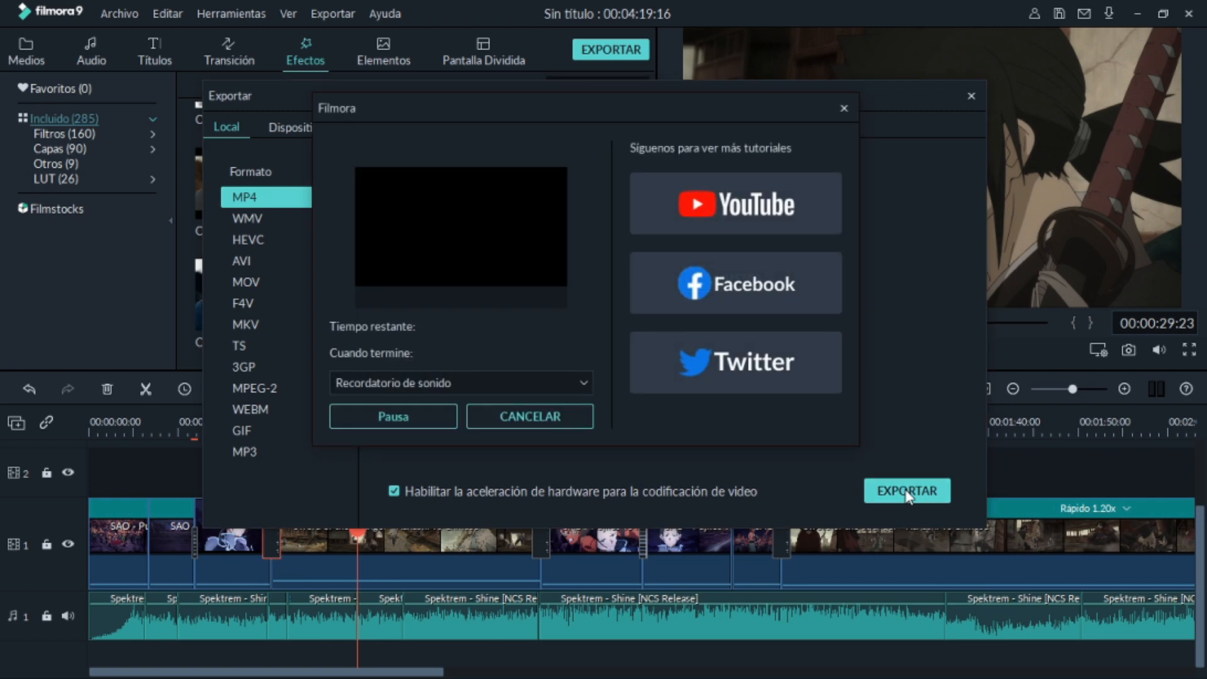